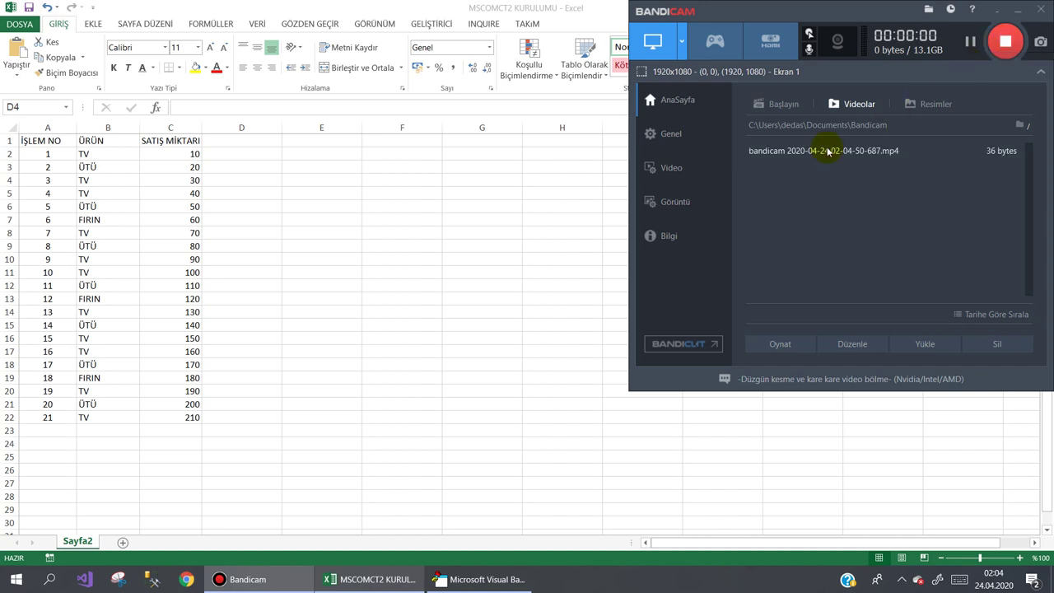
Select the sales amounts C3:C12 to see their total, then switch to the Visual Basic editor.
click(360, 196)
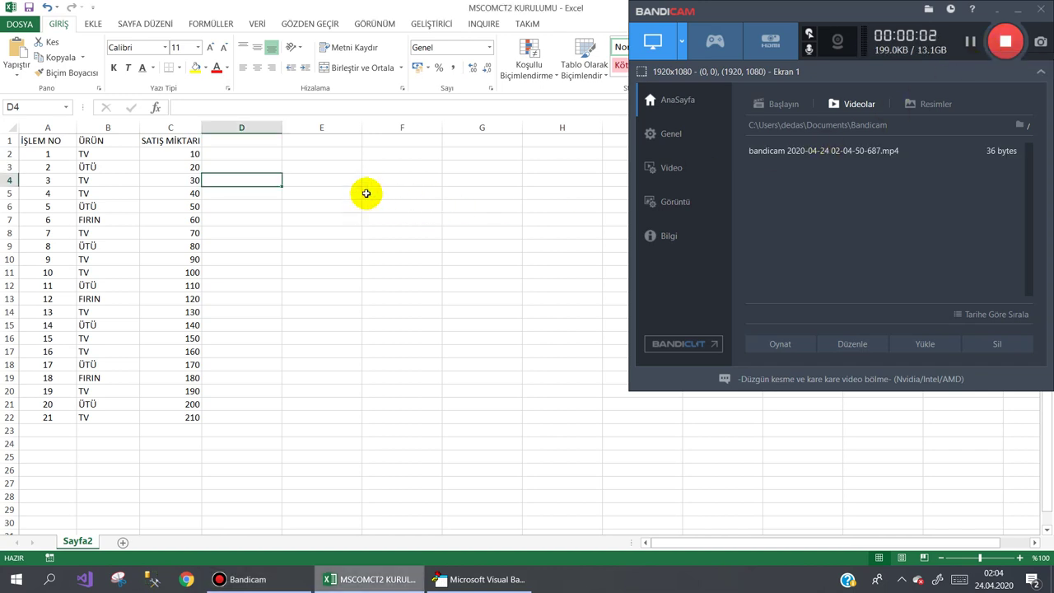
click(1019, 12)
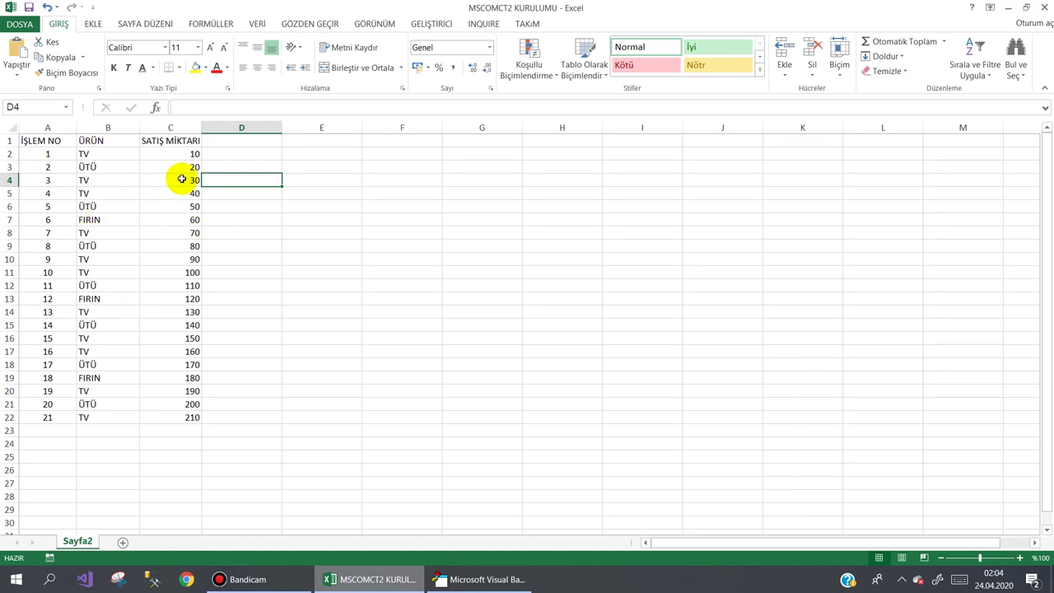
drag(172, 164, 176, 293)
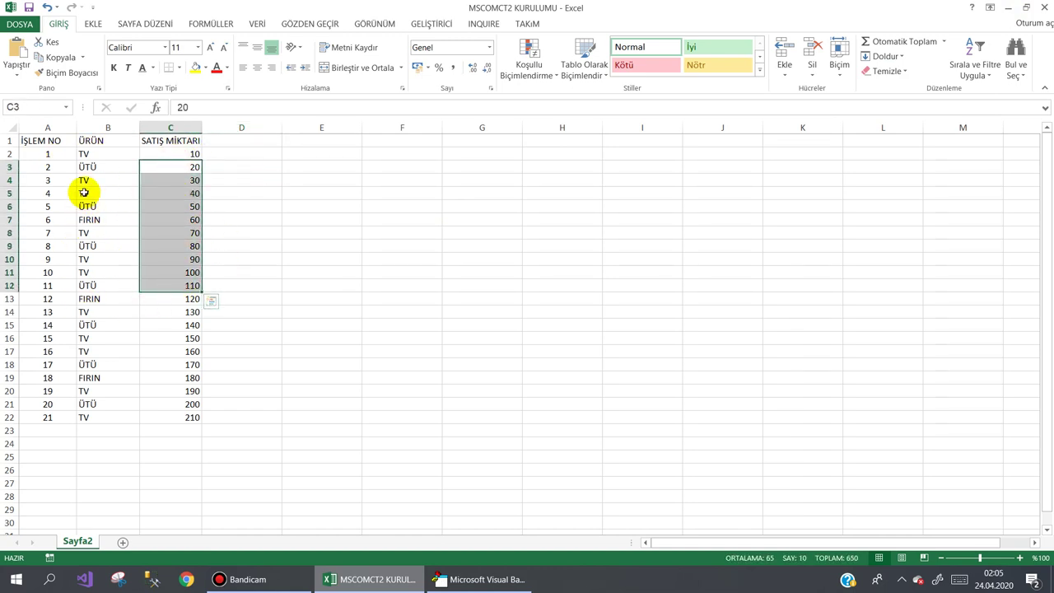
click(477, 579)
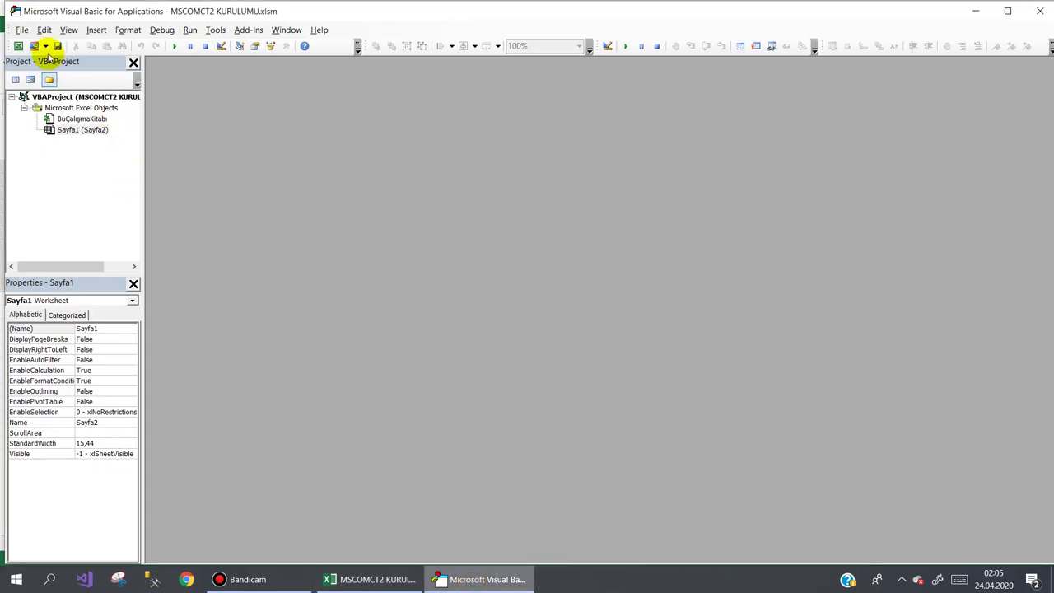
Insert a new UserForm1 and drag its corner to enlarge it to a height of 285.
click(45, 47)
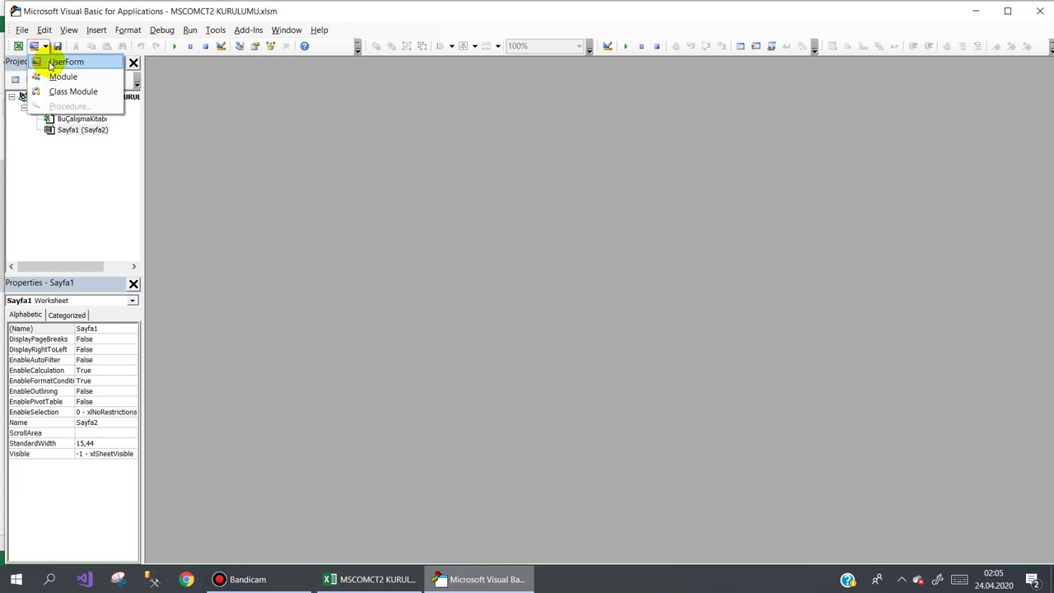
click(49, 64)
click(294, 172)
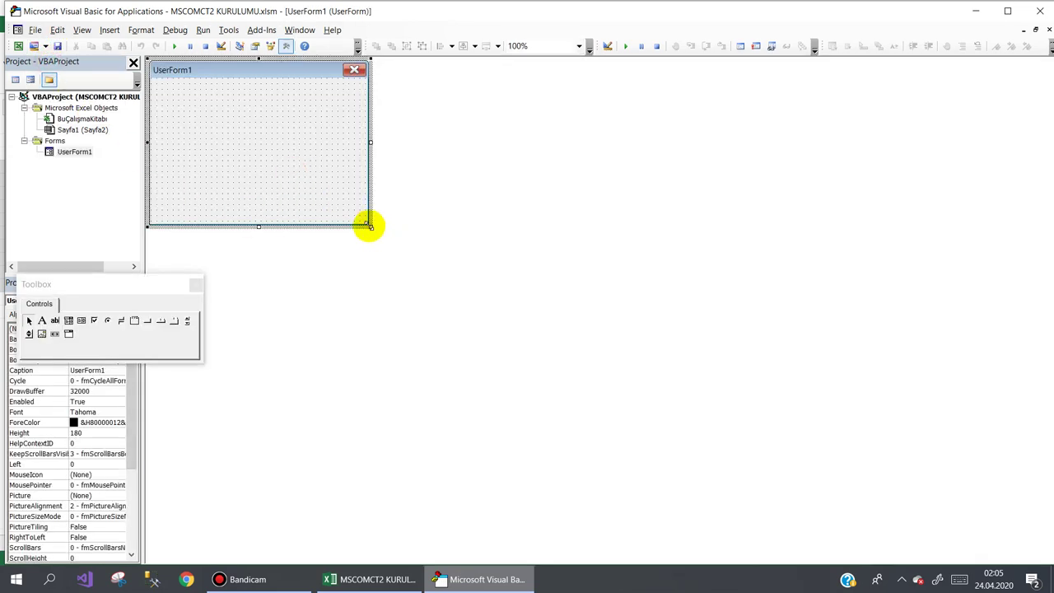
mouse_move(368, 224)
mouse_down()
mouse_move(563, 337)
mouse_move(542, 322)
mouse_up()
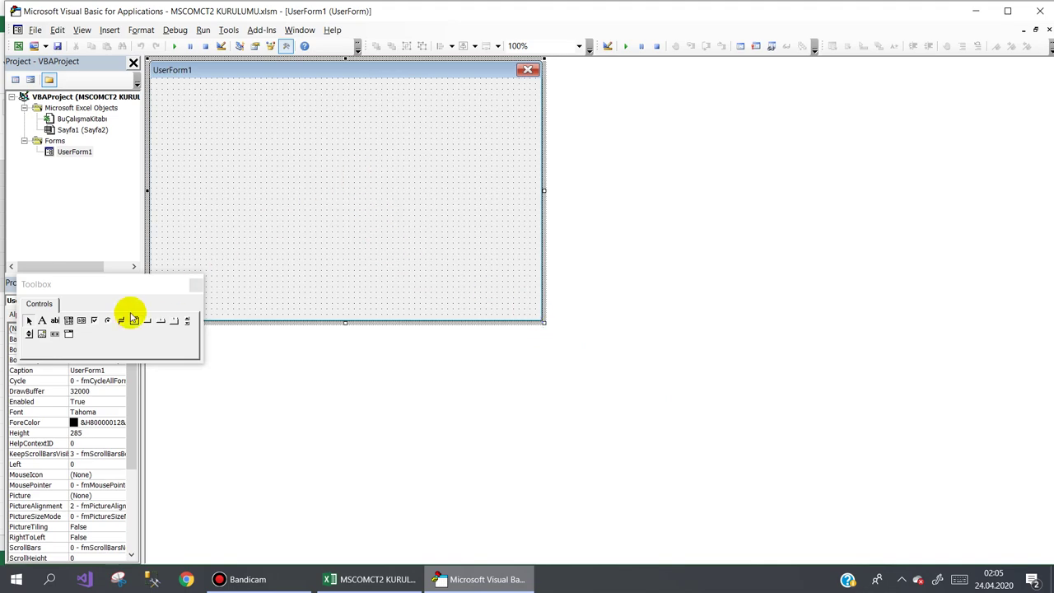
Draw a label captioned Tv Toplamı near the form's top-left.
click(42, 321)
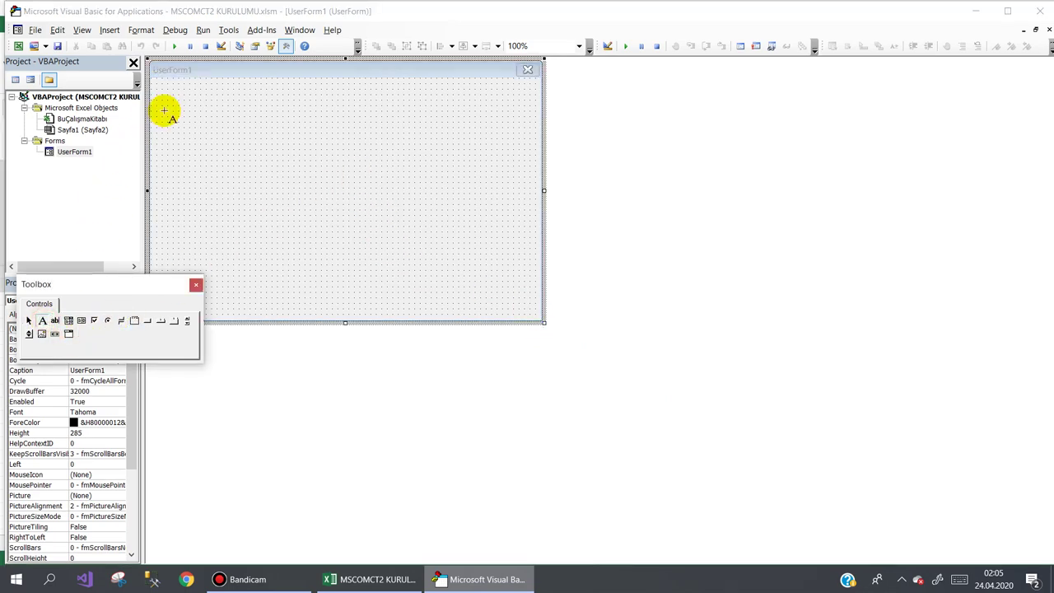
drag(166, 98, 237, 119)
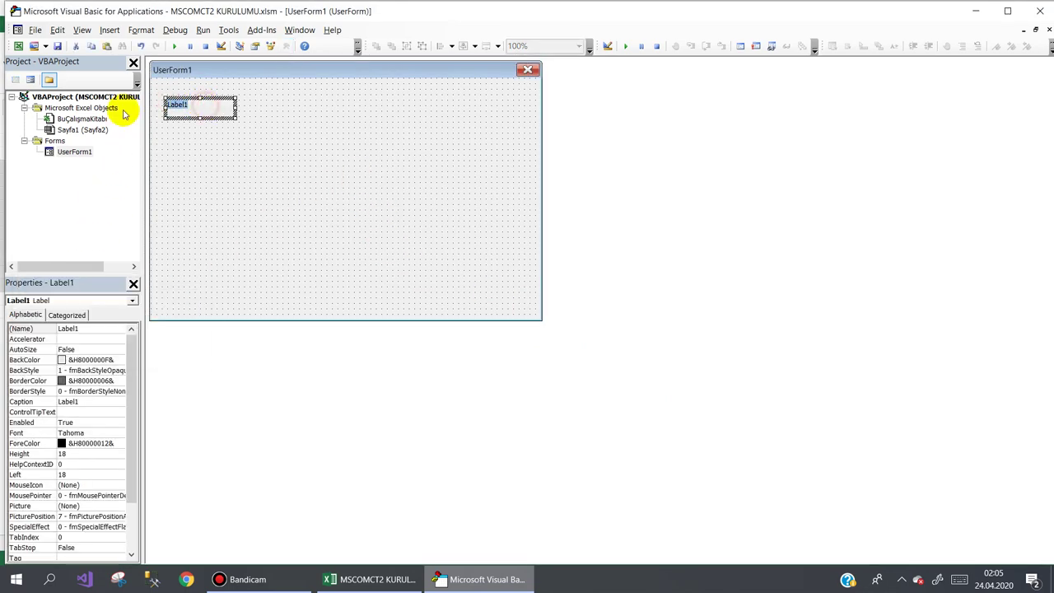
text(tV)
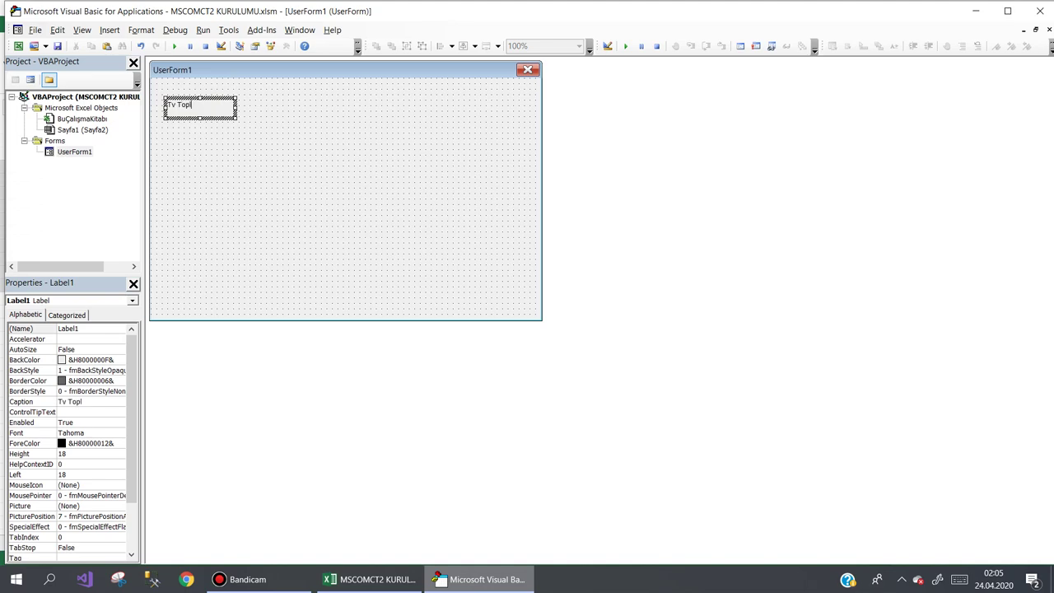
text(amı)
Add two copies of the label below it, captioned Ütü Toplamı and Fırın Toplamı.
drag(179, 113, 184, 140)
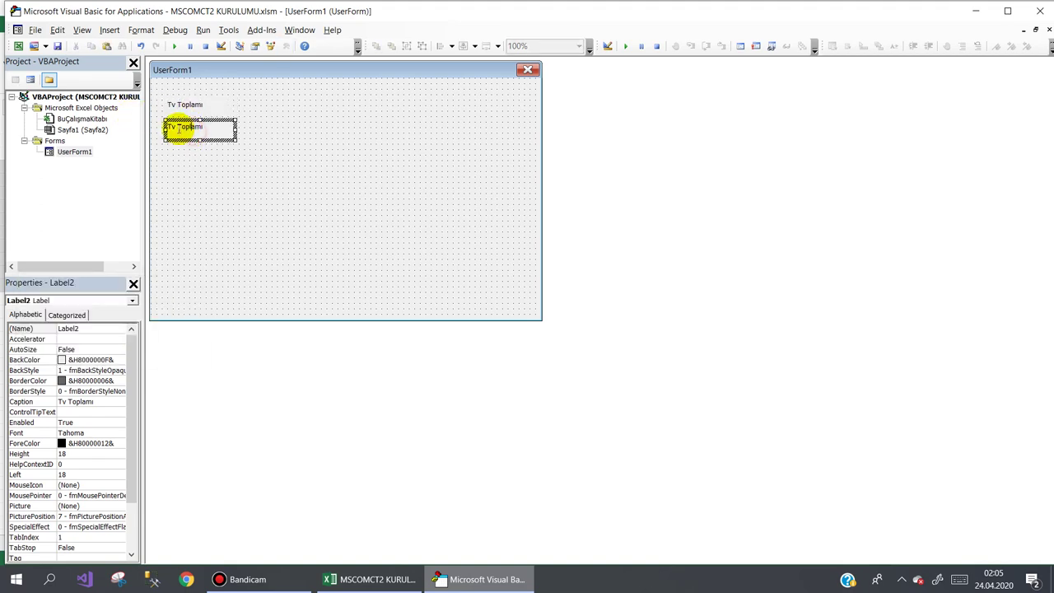
text(Ütü)
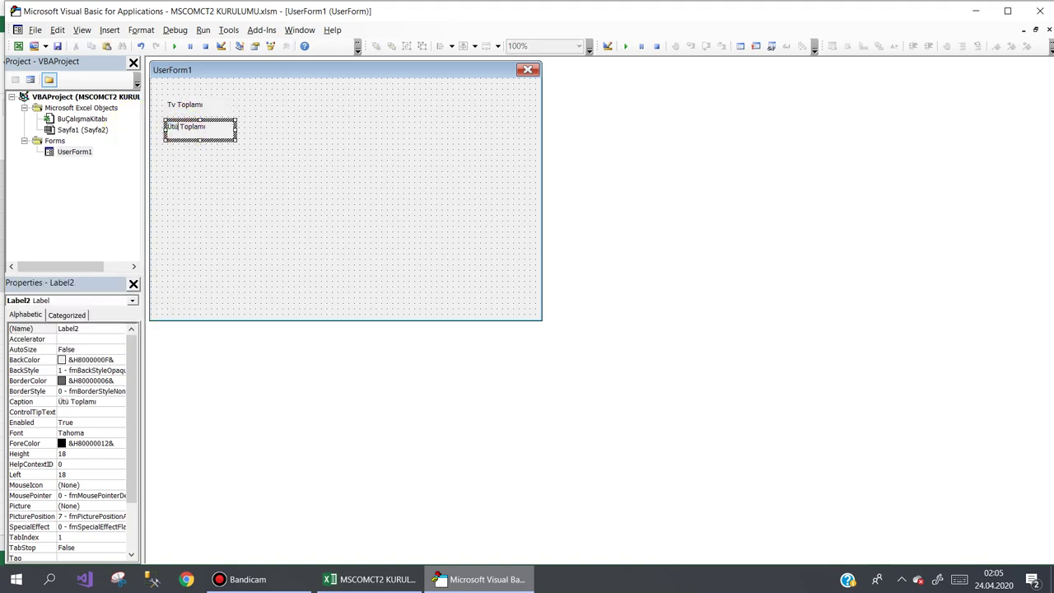
mouse_move(187, 129)
mouse_down()
mouse_move(188, 159)
mouse_move(142, 148)
mouse_up()
click(183, 150)
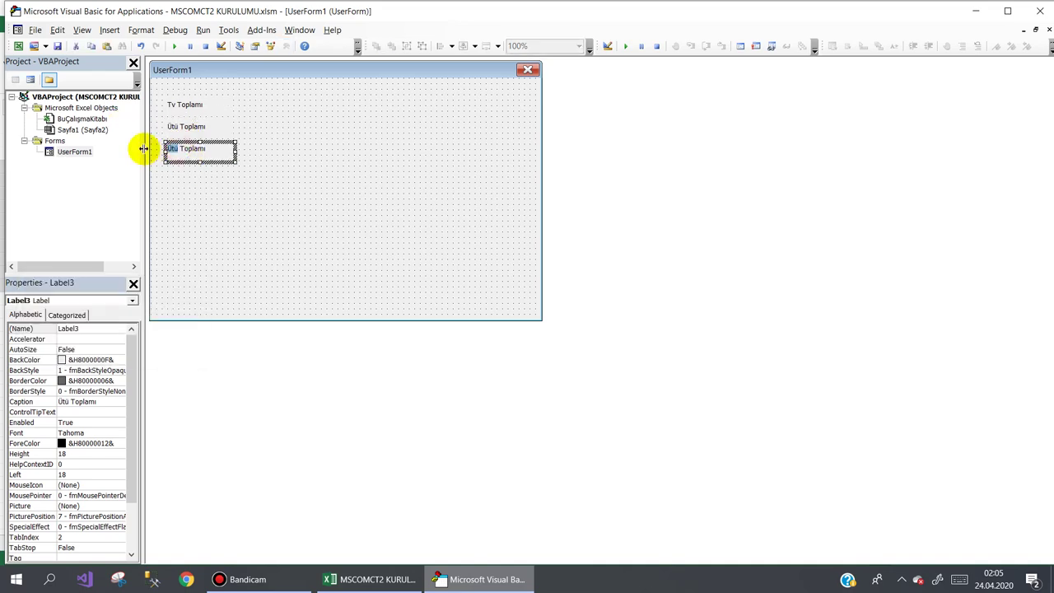
text(Fırın)
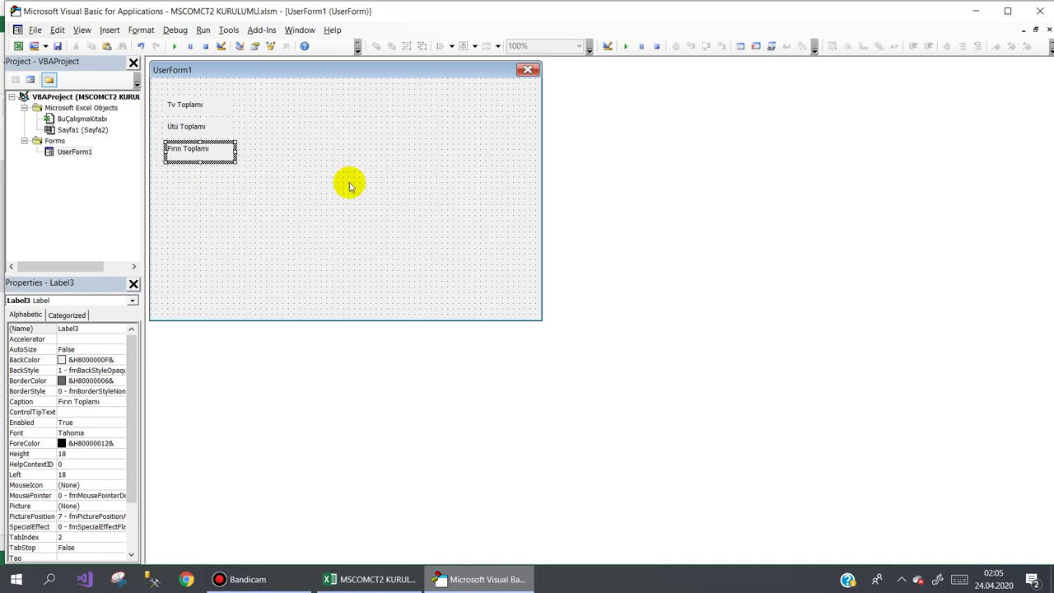
click(311, 134)
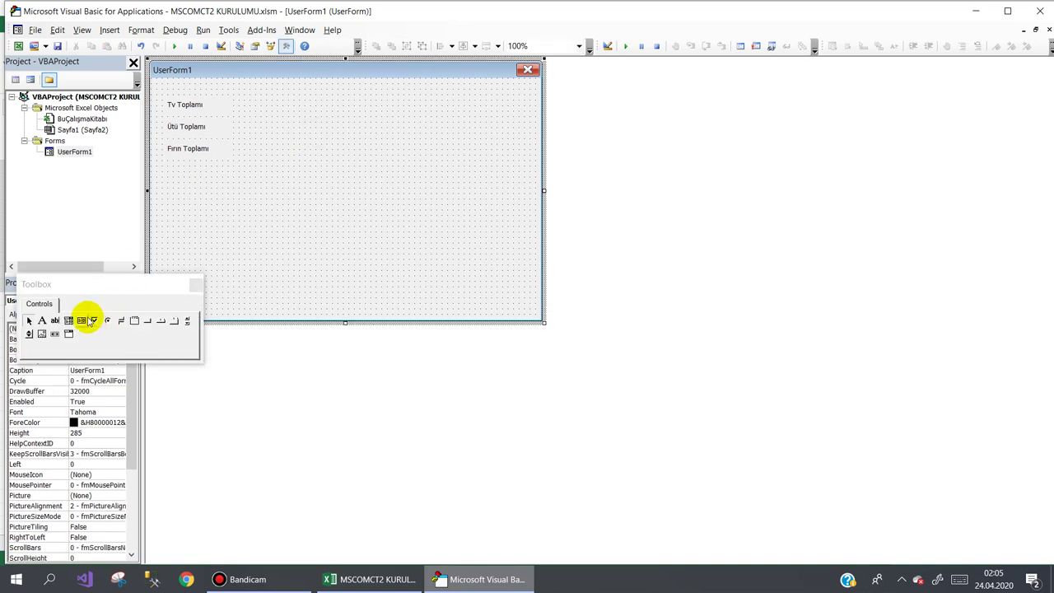
Place a text box beside each of the Tv, Ütü and Fırın labels.
click(55, 320)
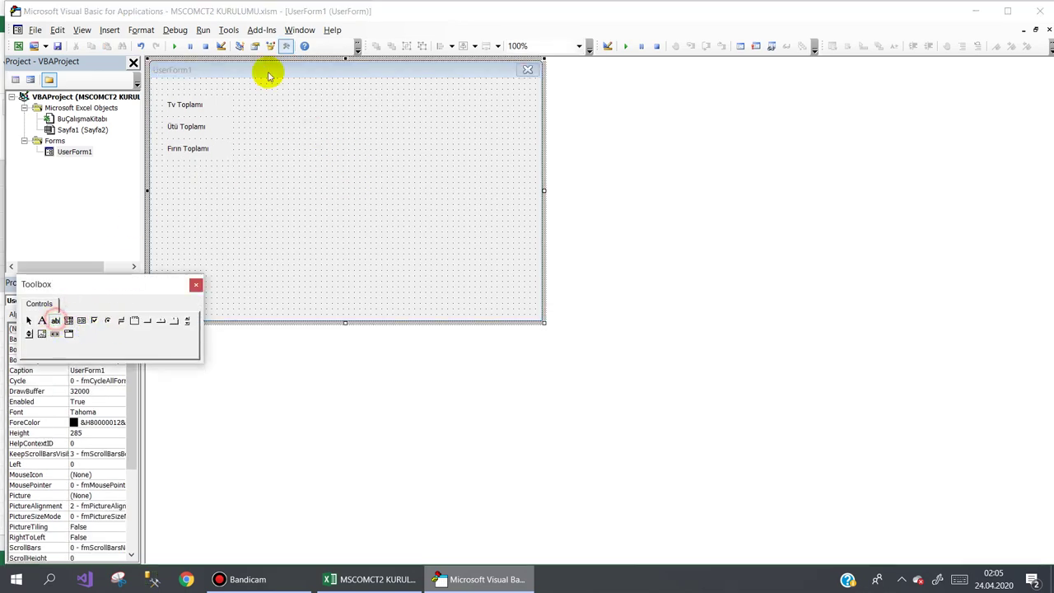
click(222, 98)
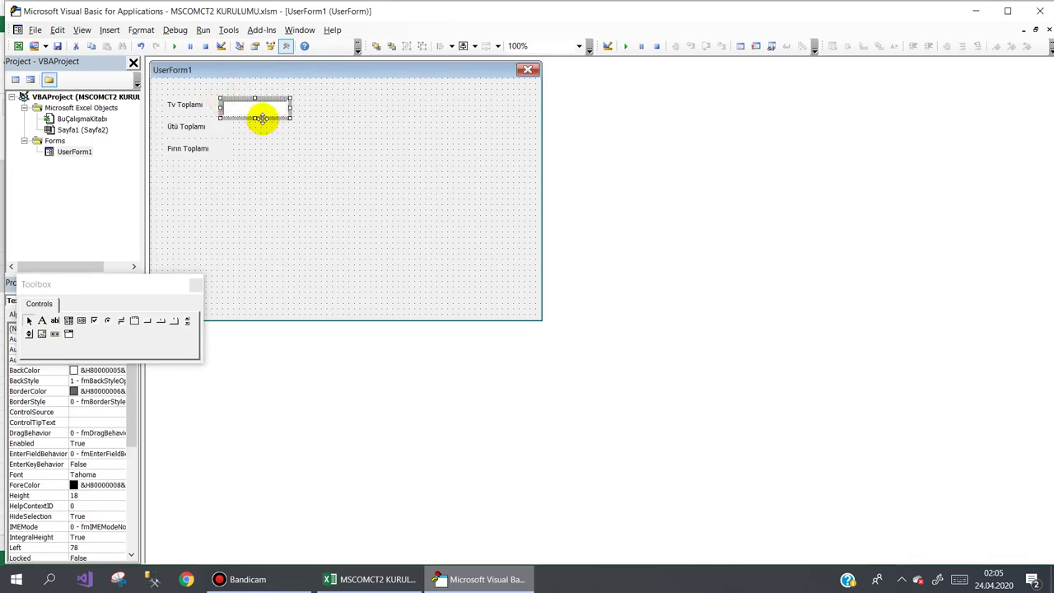
drag(263, 134, 266, 161)
click(329, 191)
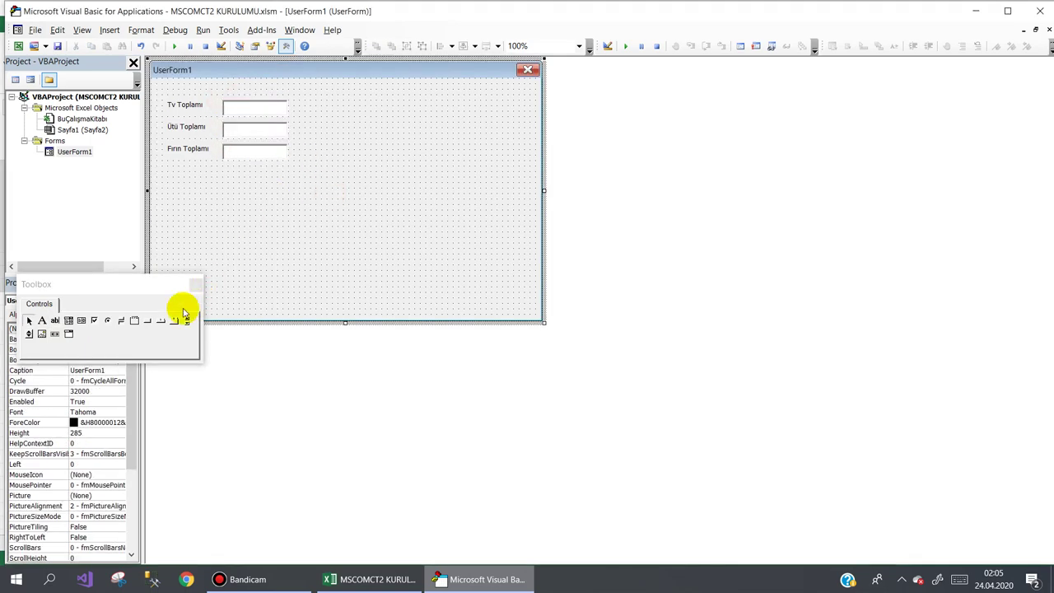
Draw a command button captioned Toplam Al to the right of the Tv text box.
click(146, 321)
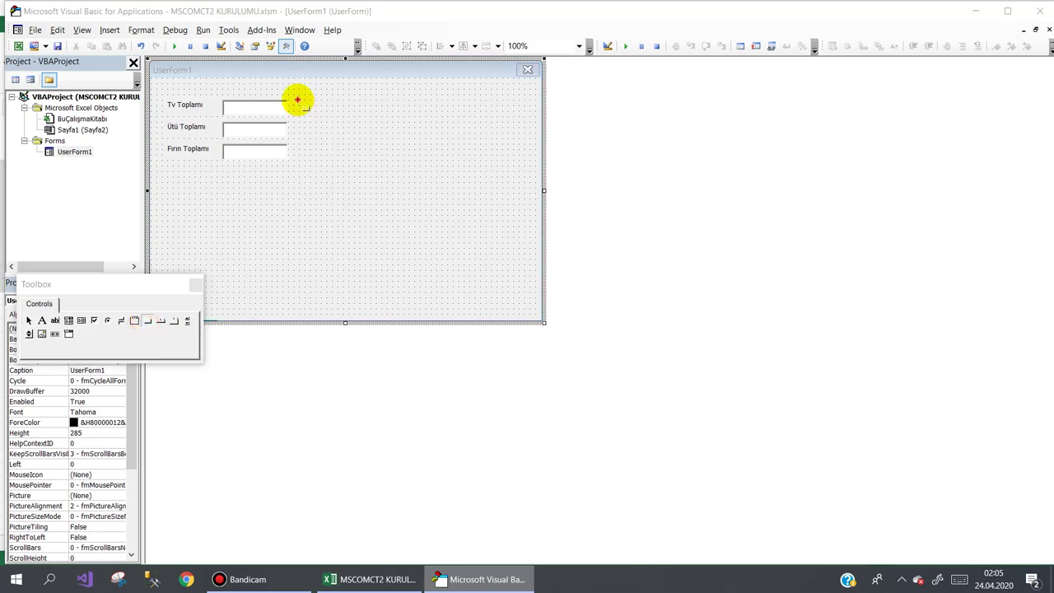
drag(299, 101, 362, 123)
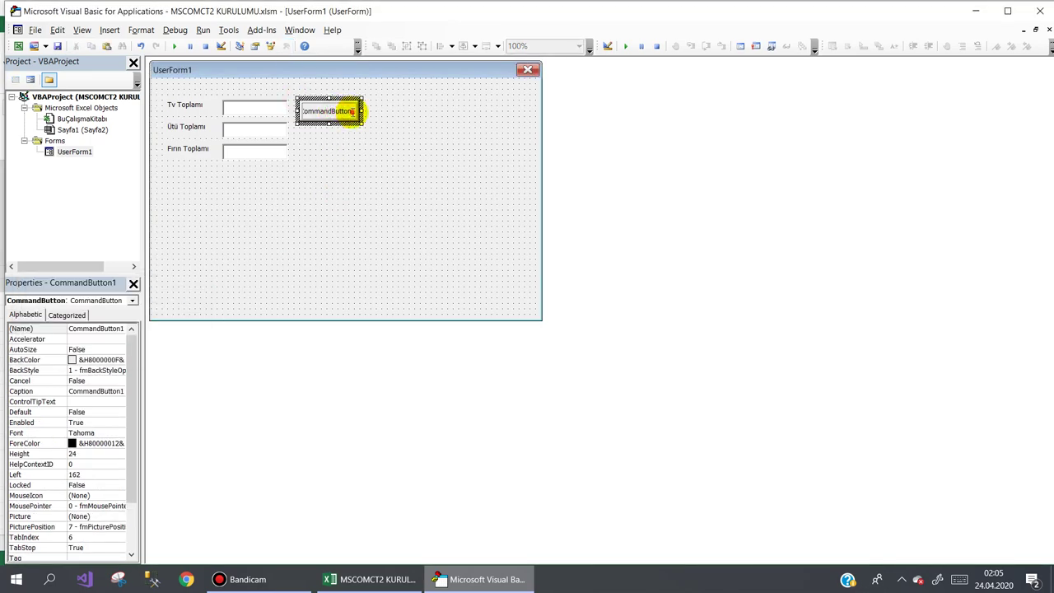
click(352, 111)
text(1)
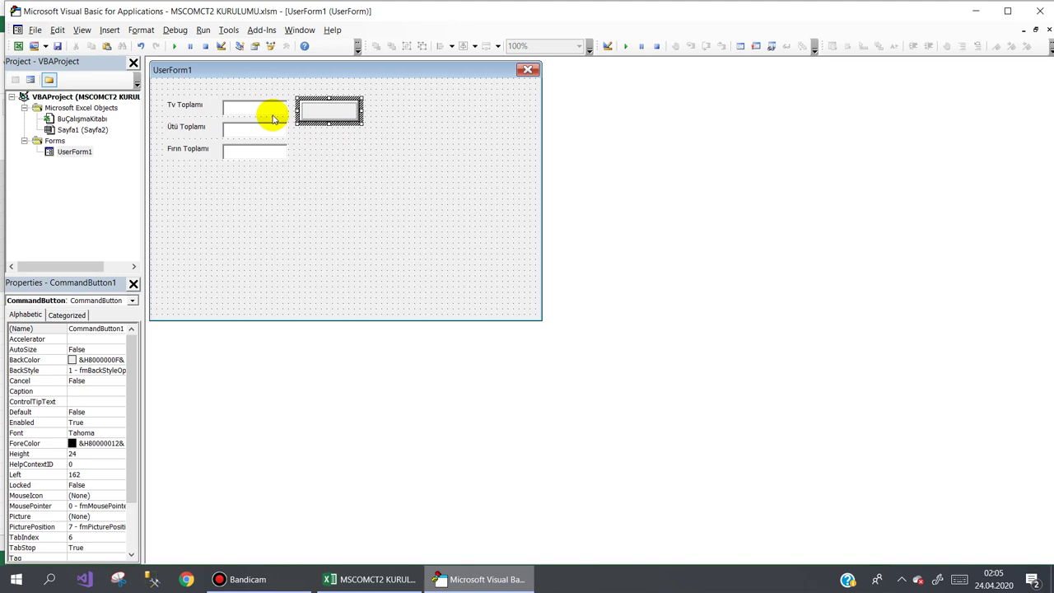
text(Toplam Al)
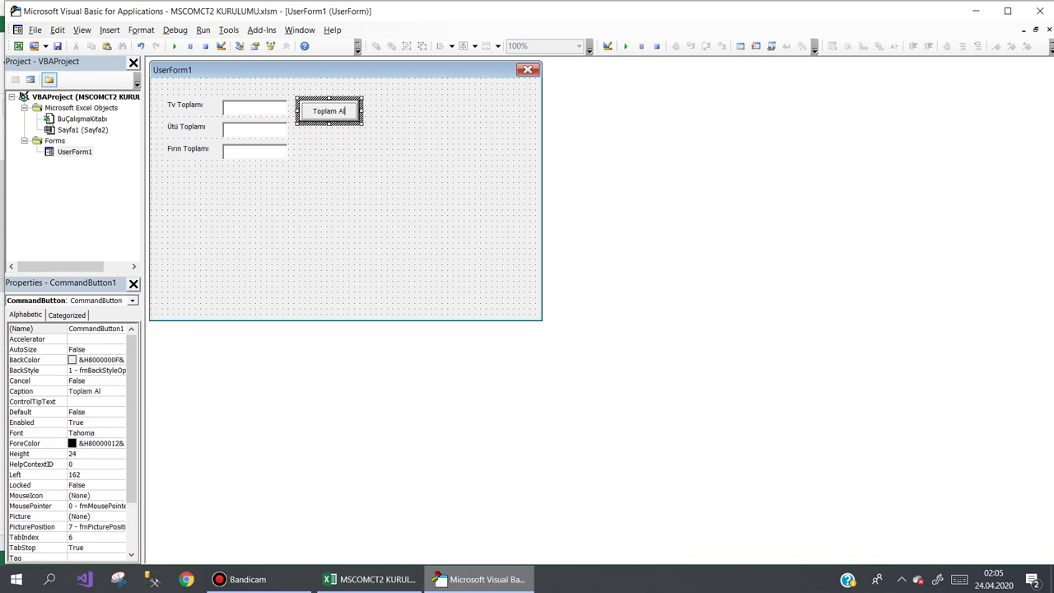
click(347, 156)
Name the text boxes beside Tv Toplamı and Ütü Toplamı txtTv and txtUtu.
click(230, 105)
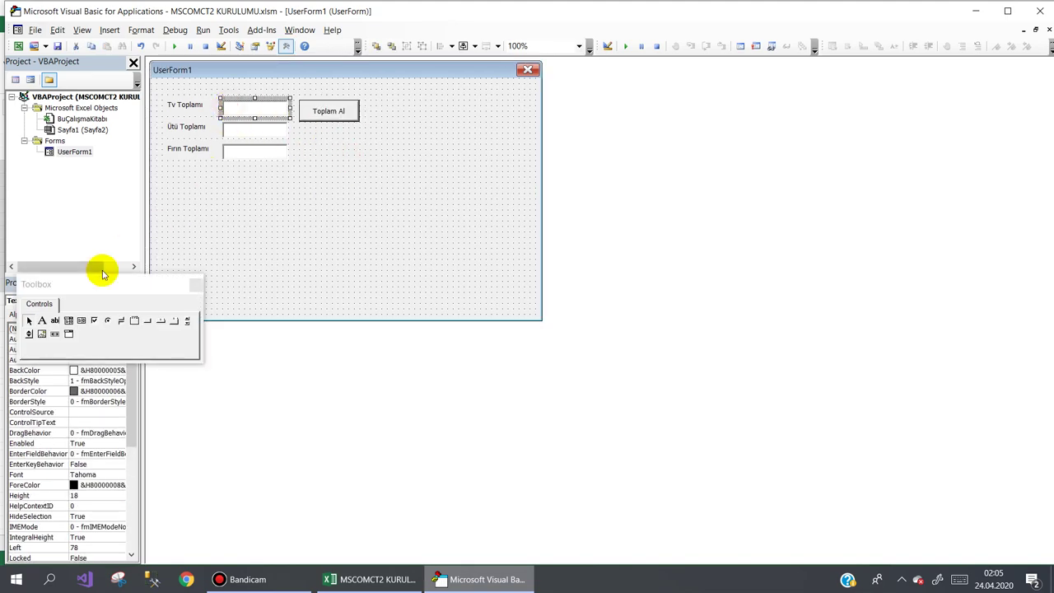
drag(103, 274, 329, 373)
click(56, 331)
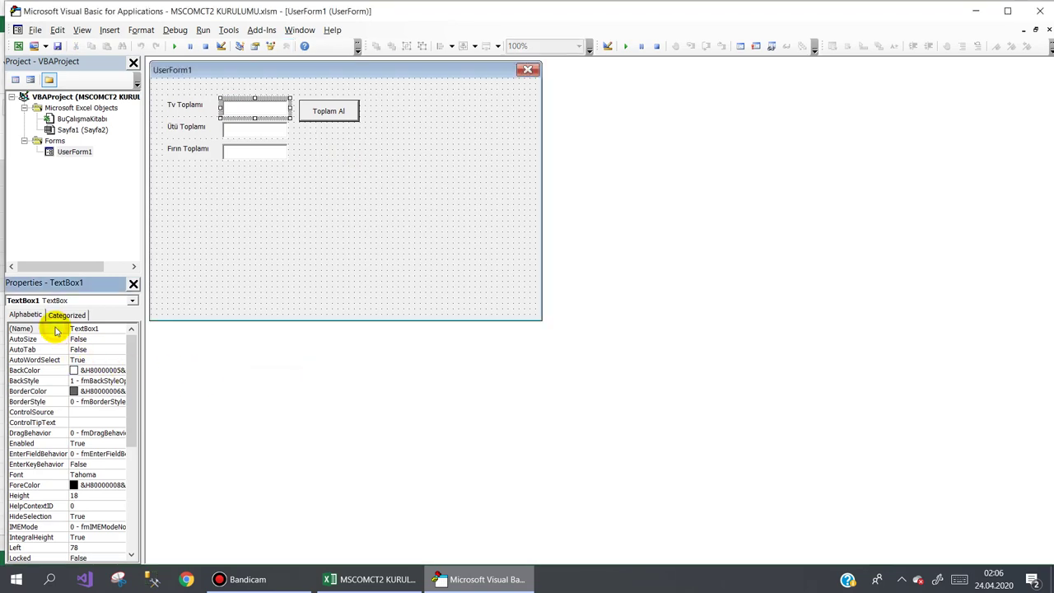
text(txtTv)
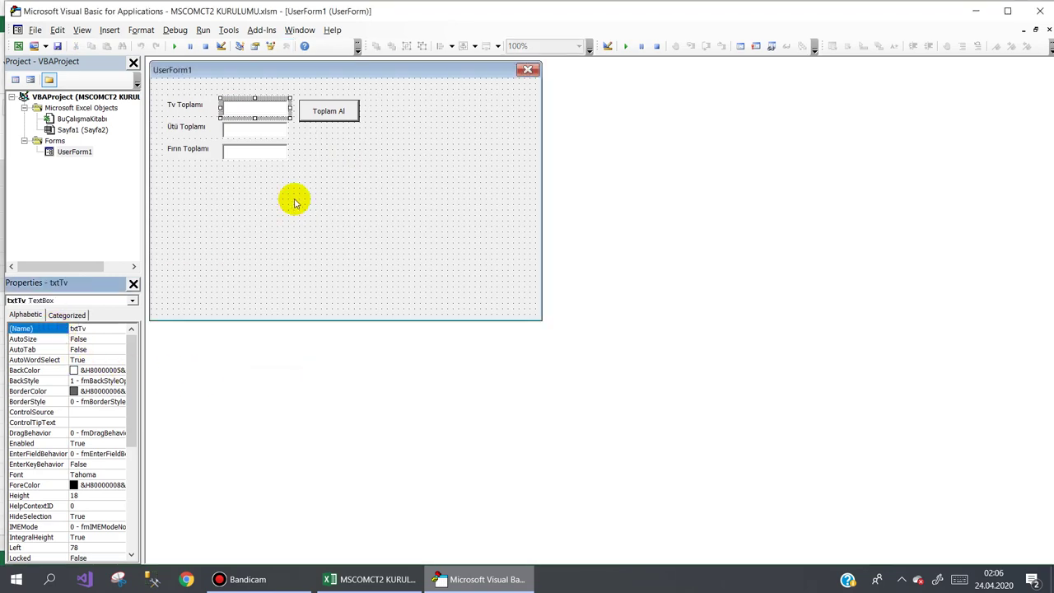
click(249, 130)
click(46, 329)
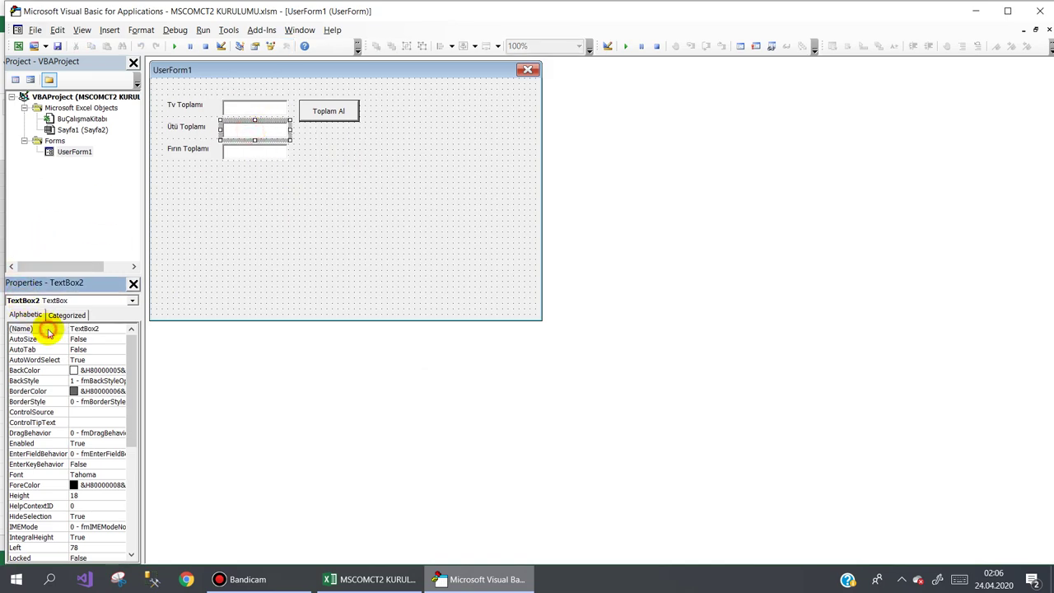
text(txtUtu)
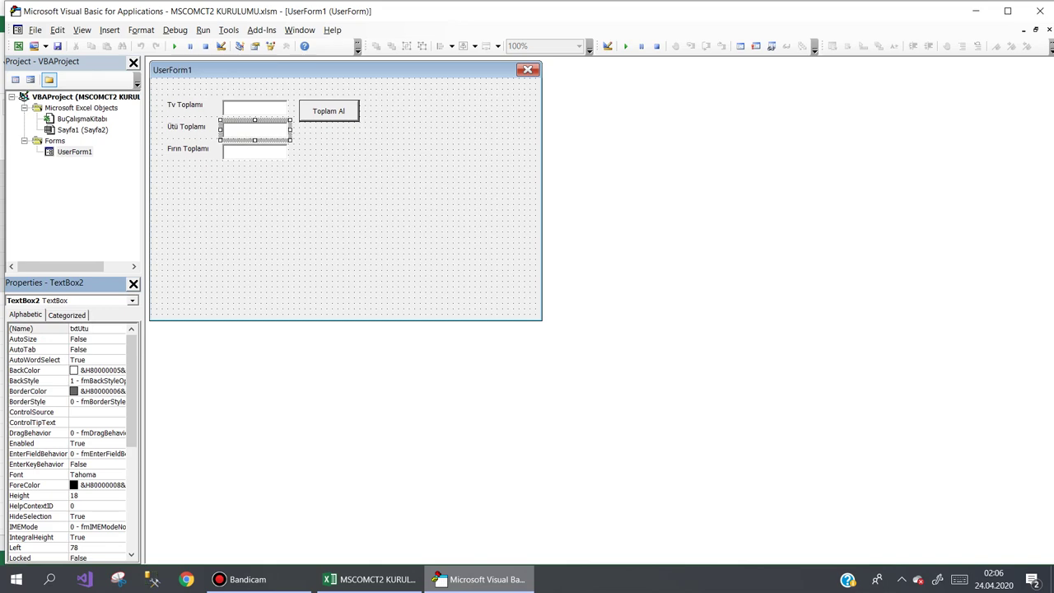
click(48, 330)
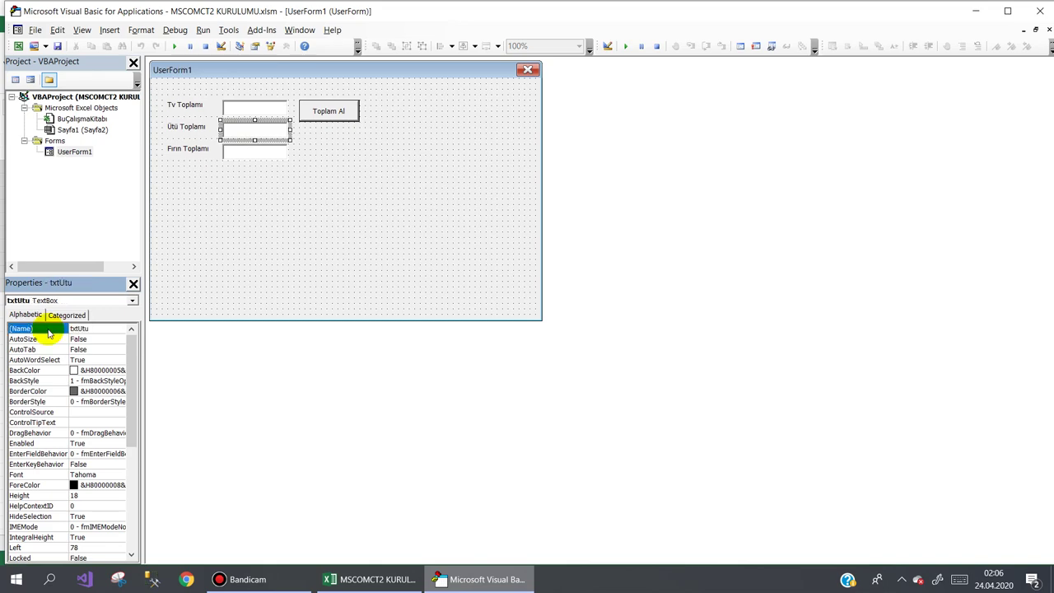
Name the text box beside Fırın Toplamı txtFirin.
click(255, 152)
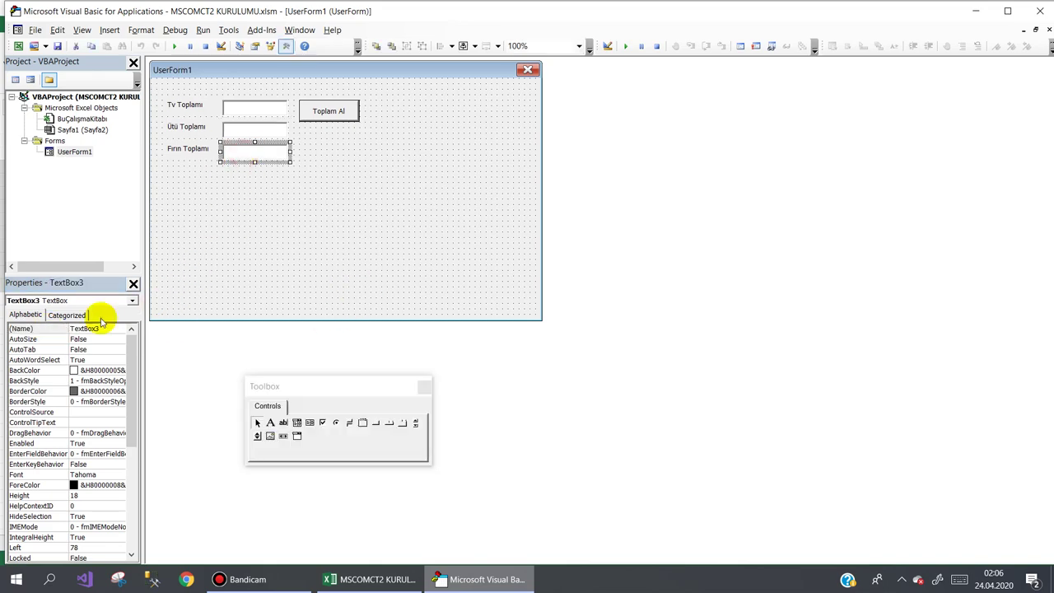
click(51, 330)
text(txtFirin)
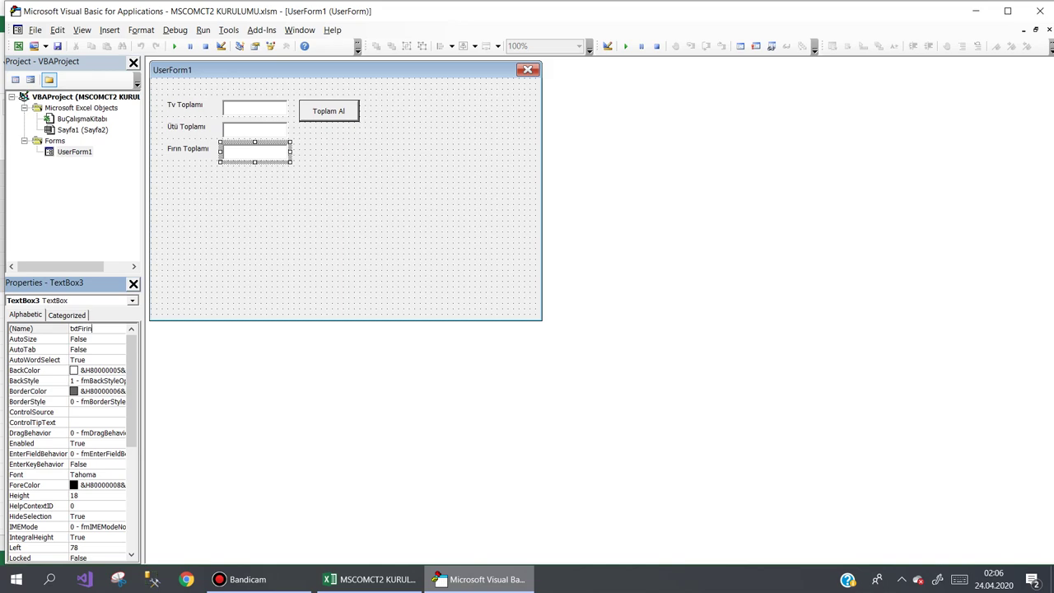
click(51, 331)
click(333, 235)
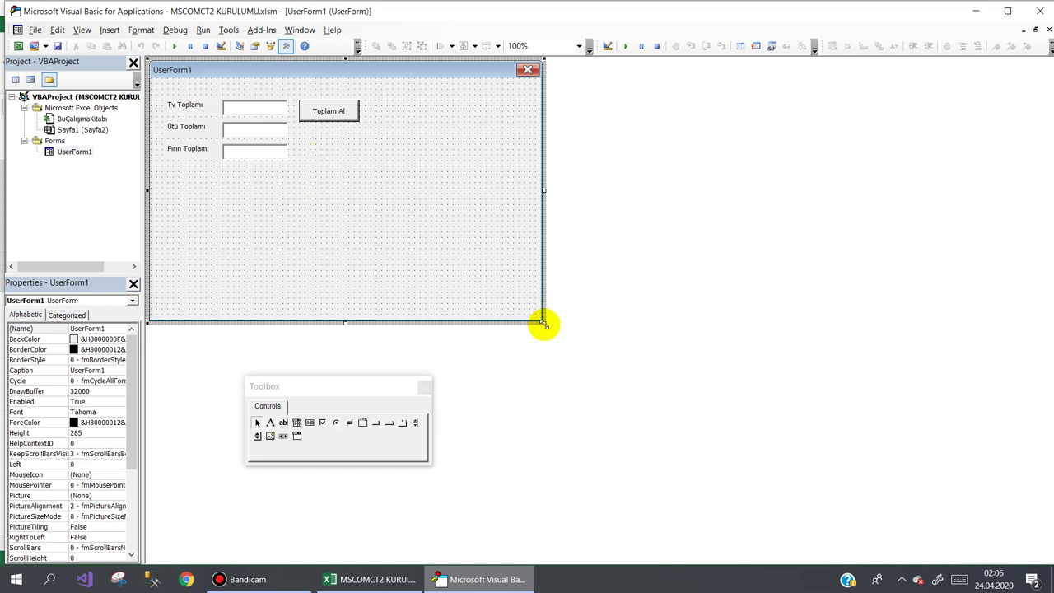
Shrink UserForm1 to a height of 137,4 and move the editor so the Excel sheet shows.
drag(542, 323, 384, 189)
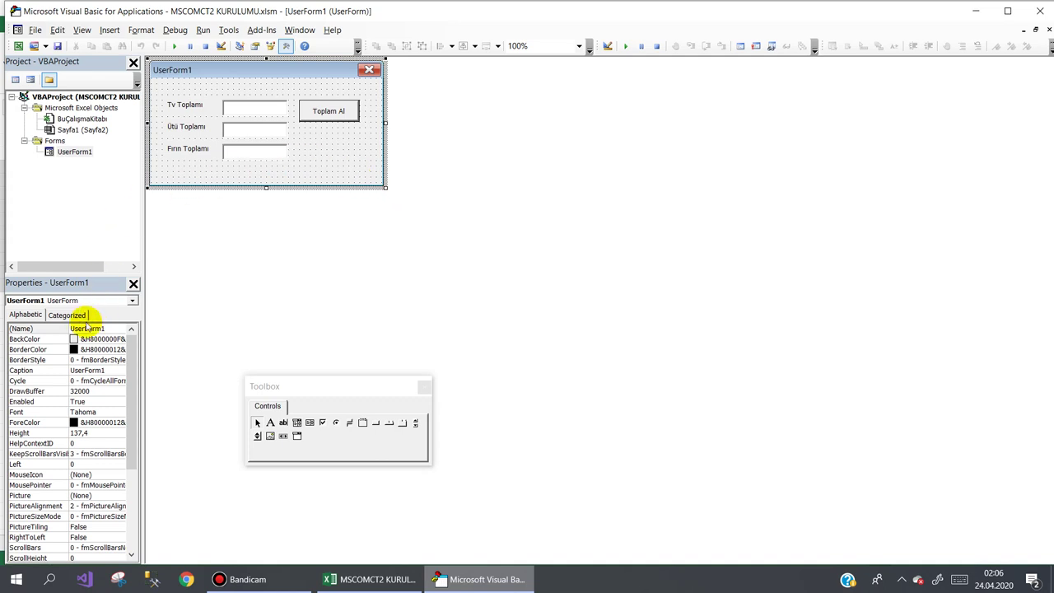
click(60, 370)
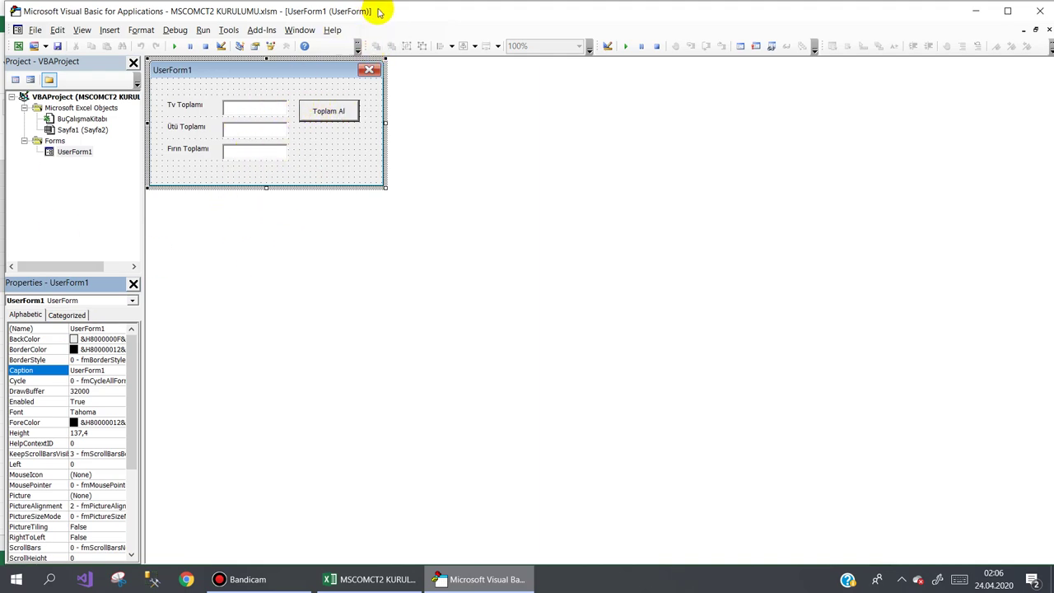
drag(384, 9, 707, 47)
Open the Toplam Al button's click handler and declare Dim sf As Worksheet.
click(629, 211)
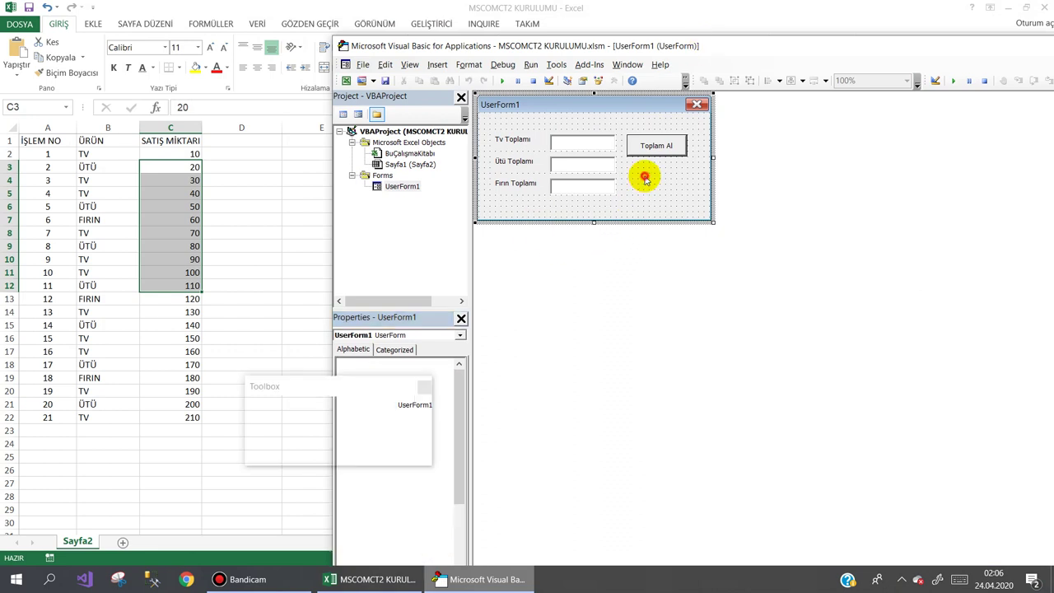
click(657, 146)
double_click(657, 147)
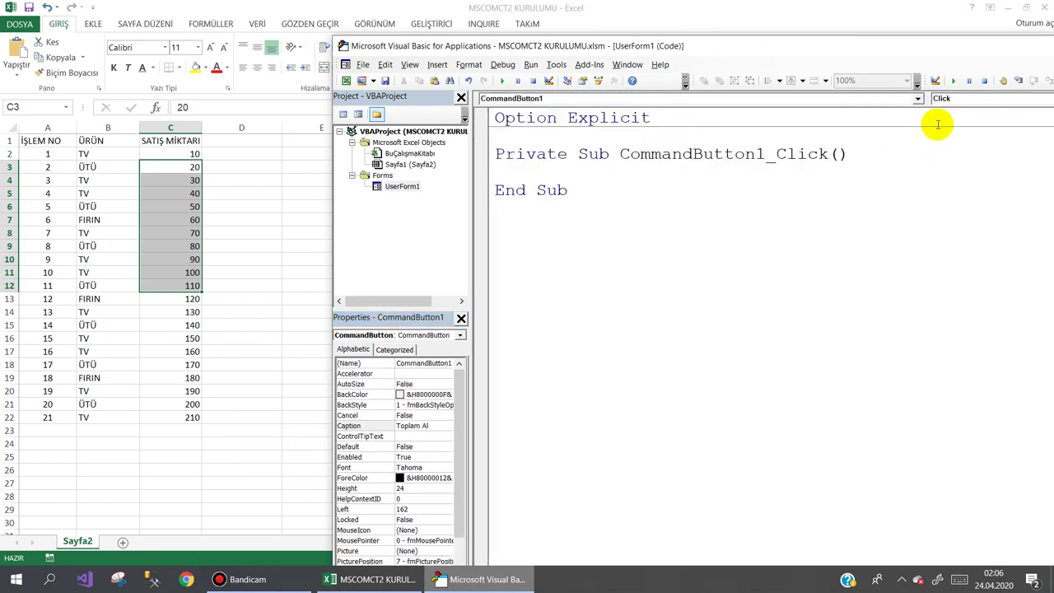
text(di)
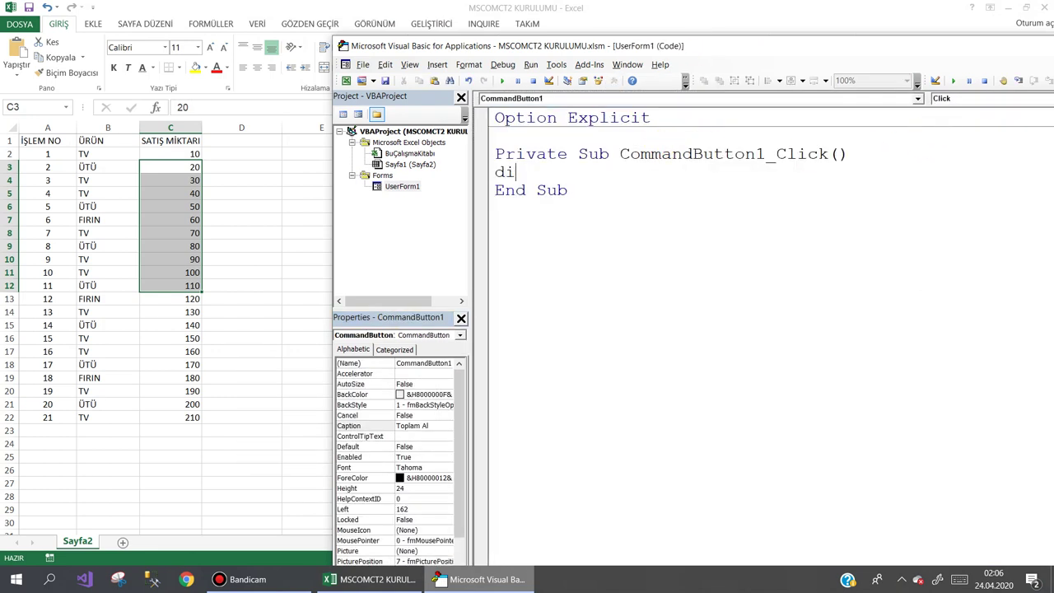
text(m sf )
text(as w)
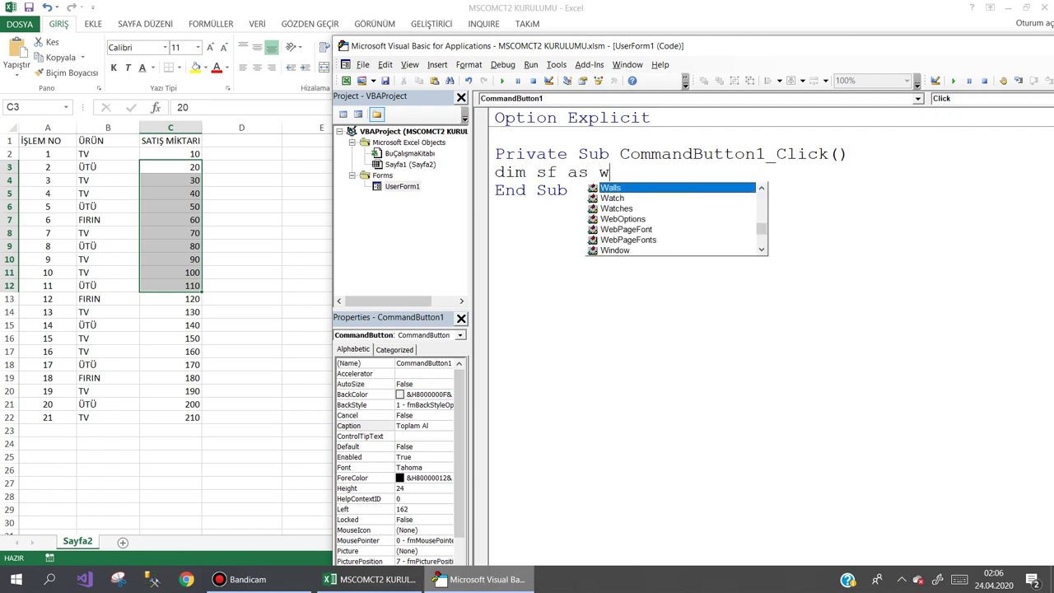
text(ork)
key(Down)
key(Down)
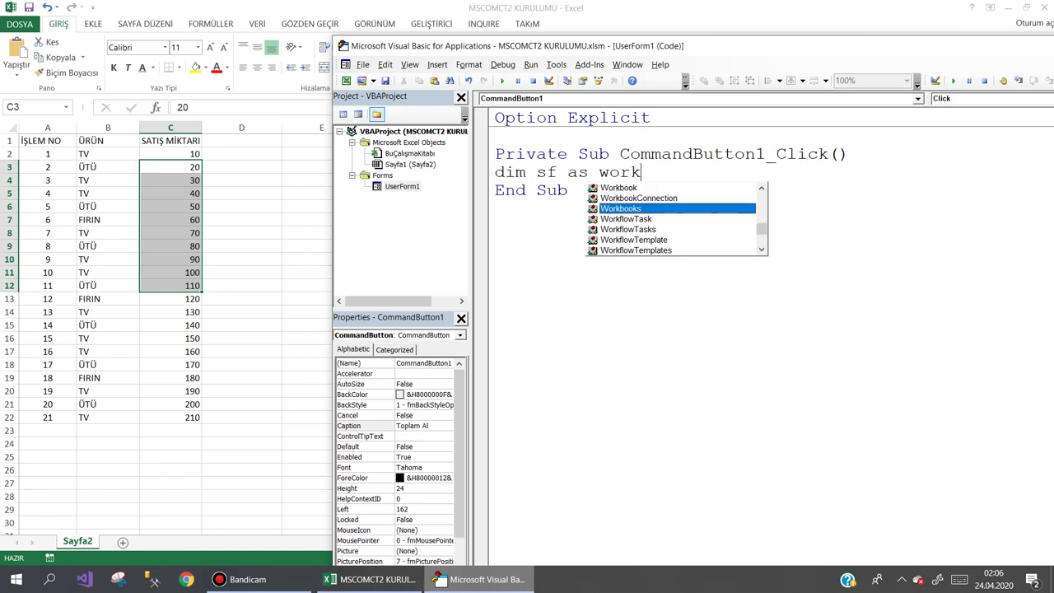
key(Down)
key(Down)
key(Down)
key(Down)
key(Down)
key(Down)
key(Up)
key(Tab)
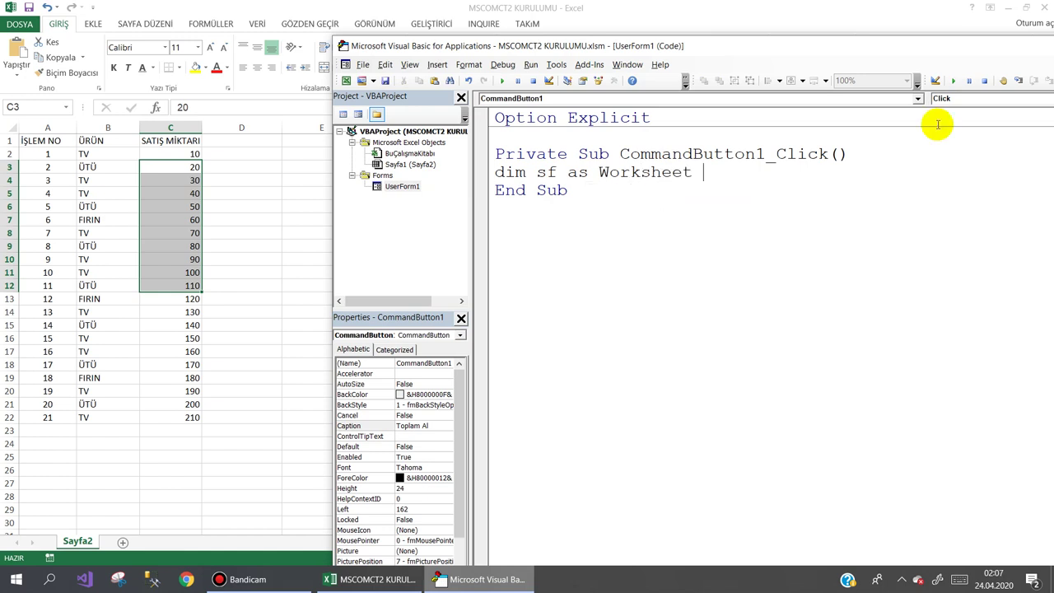
key(Return)
key(Return)
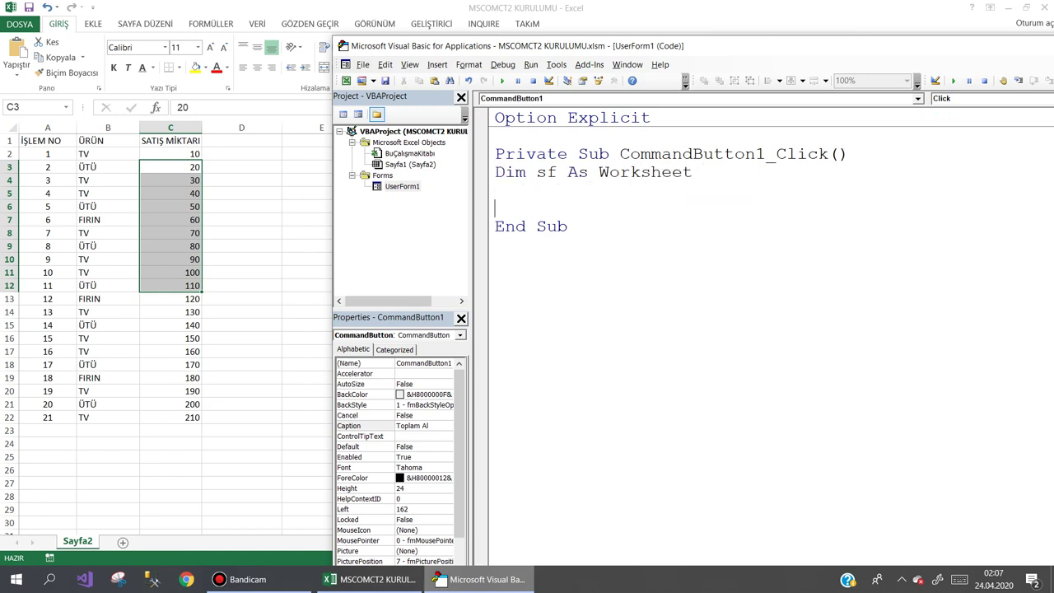
Add the line Set sf = Sheets("Sayfa2").
text(set s)
text(f=she)
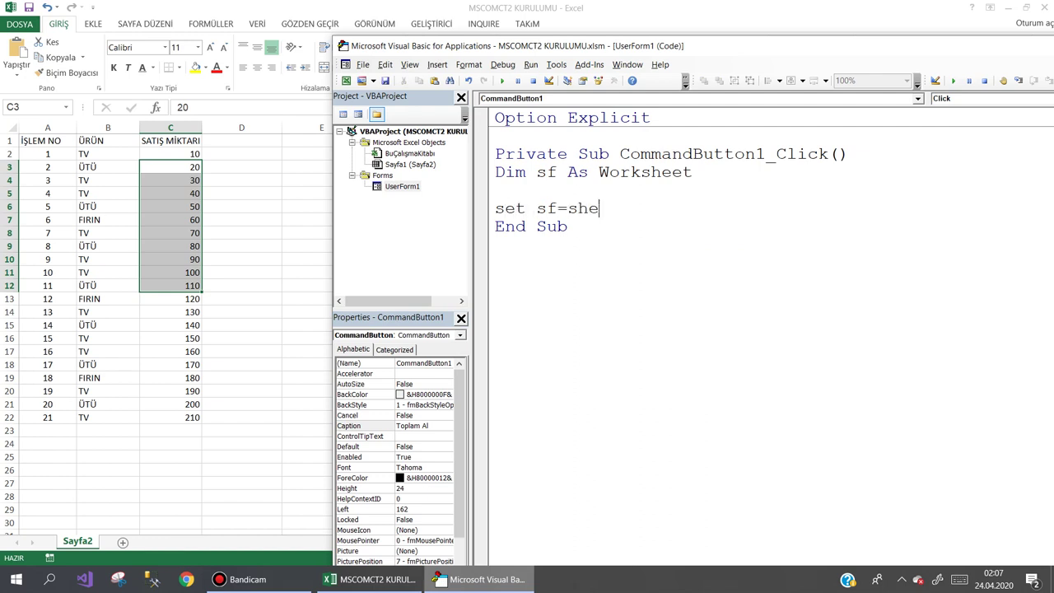
key(ctrl+space)
text((")
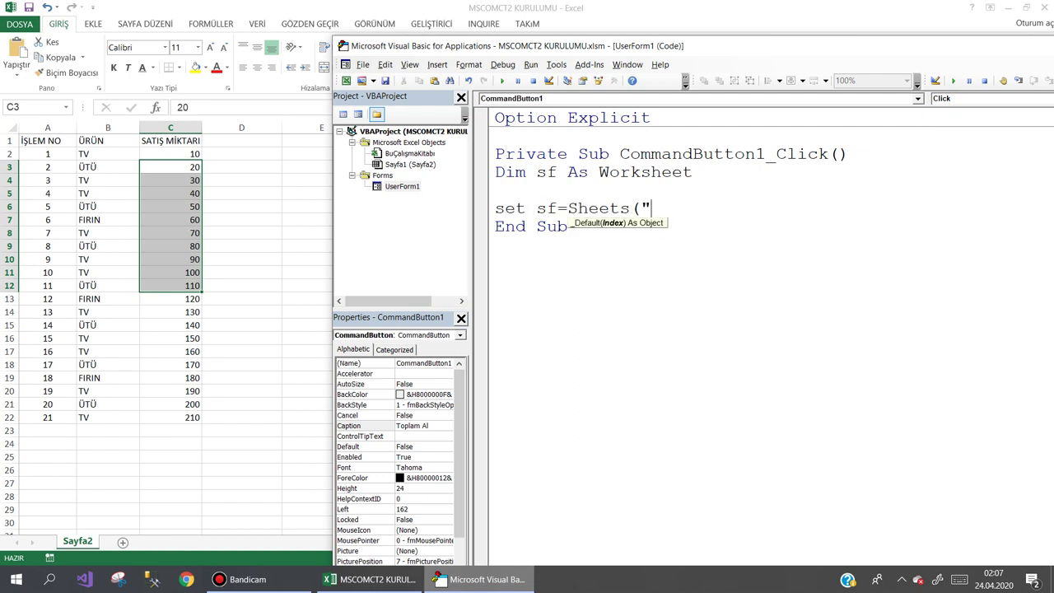
text(Sayfa)
text(2"))
key(Return)
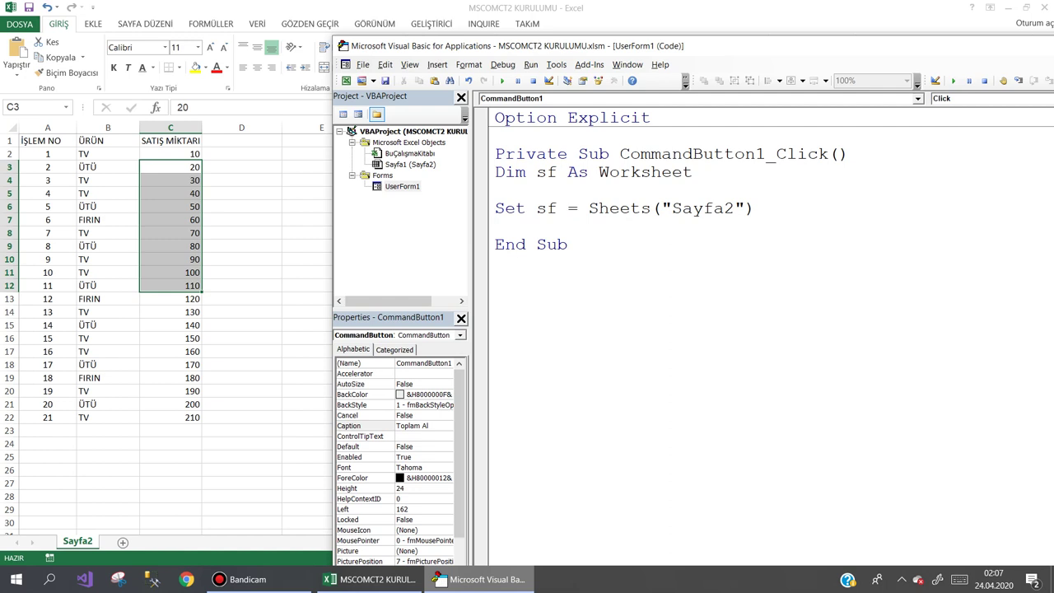
key(Return)
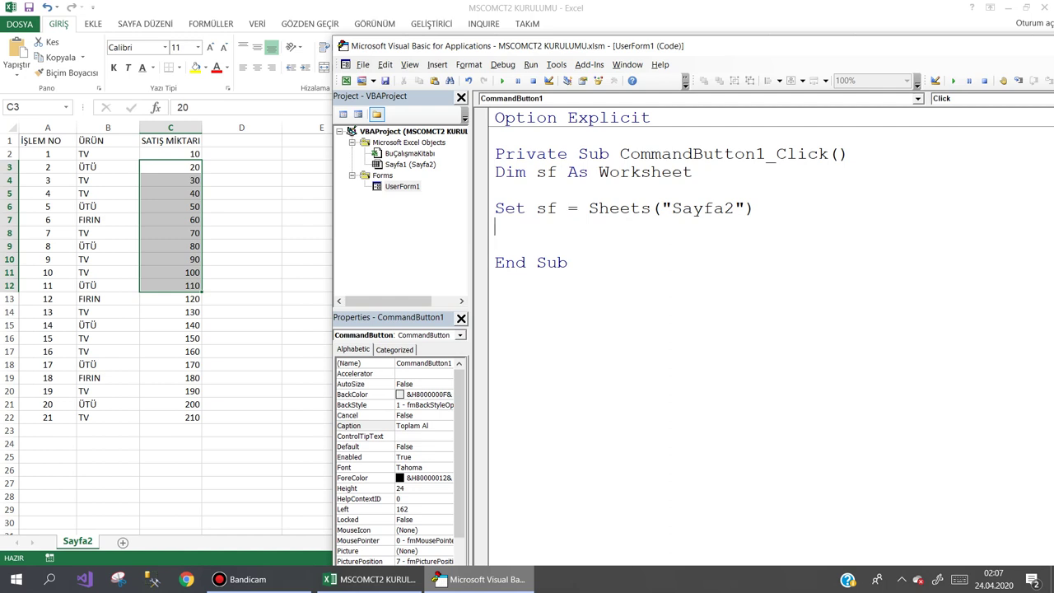
Begin the line txtTv.Value = Application.WorksheetFunction.SumIf(.
text(tx)
text(ttv)
text(.va=)
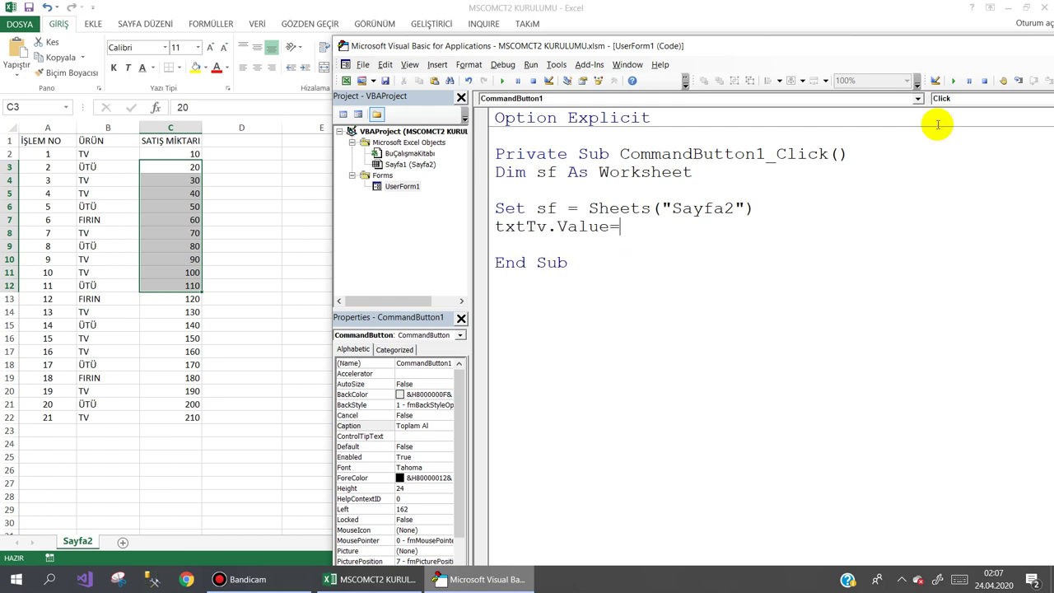
text(wor)
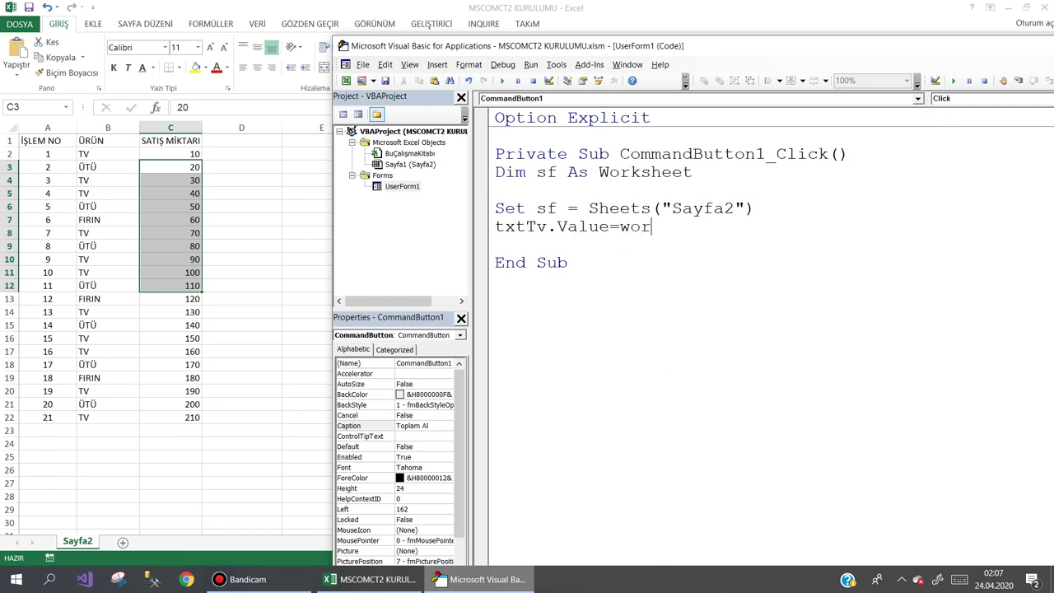
key(ctrl+space)
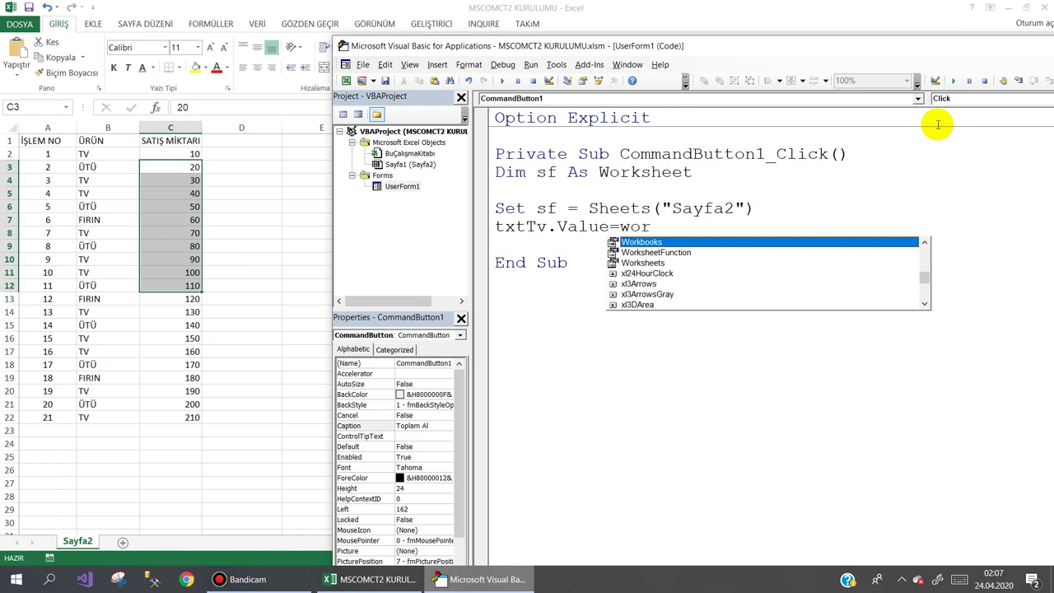
key(BackSpace)
key(BackSpace)
key(BackSpace)
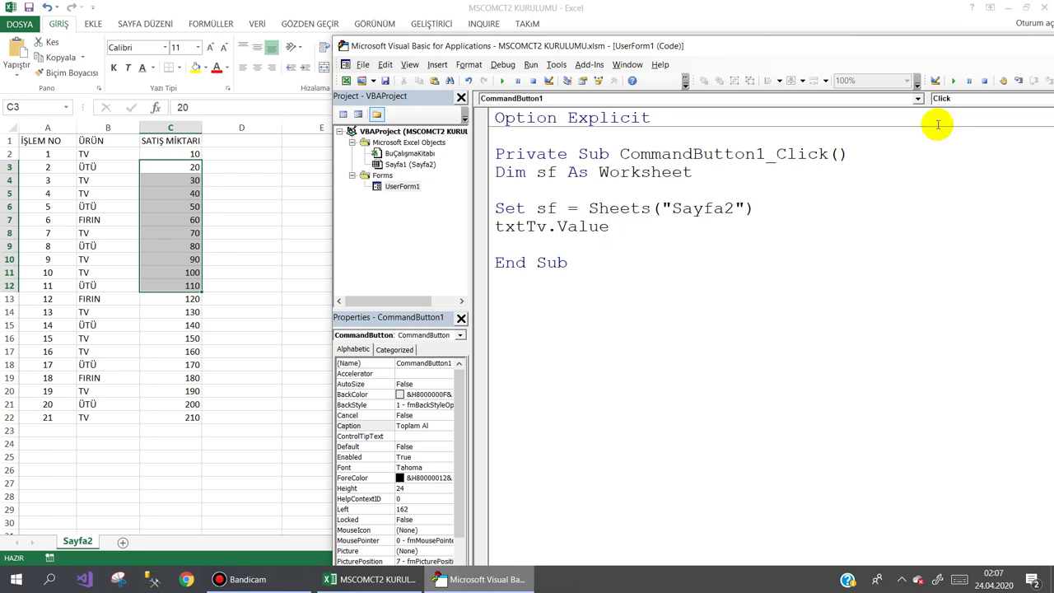
text(=appli)
key(ctrl+space)
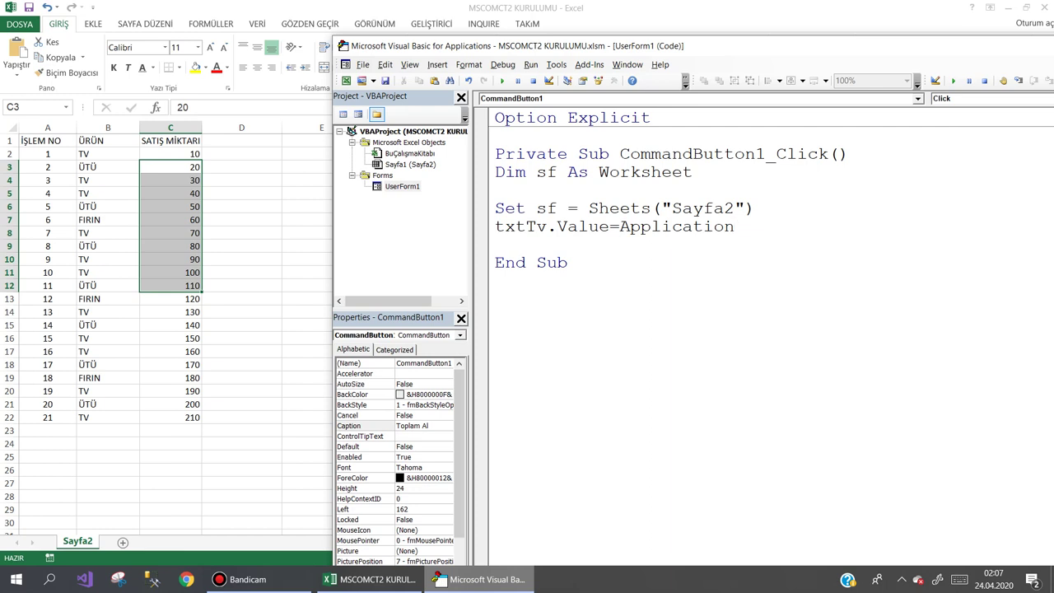
text(.wo)
key(Down)
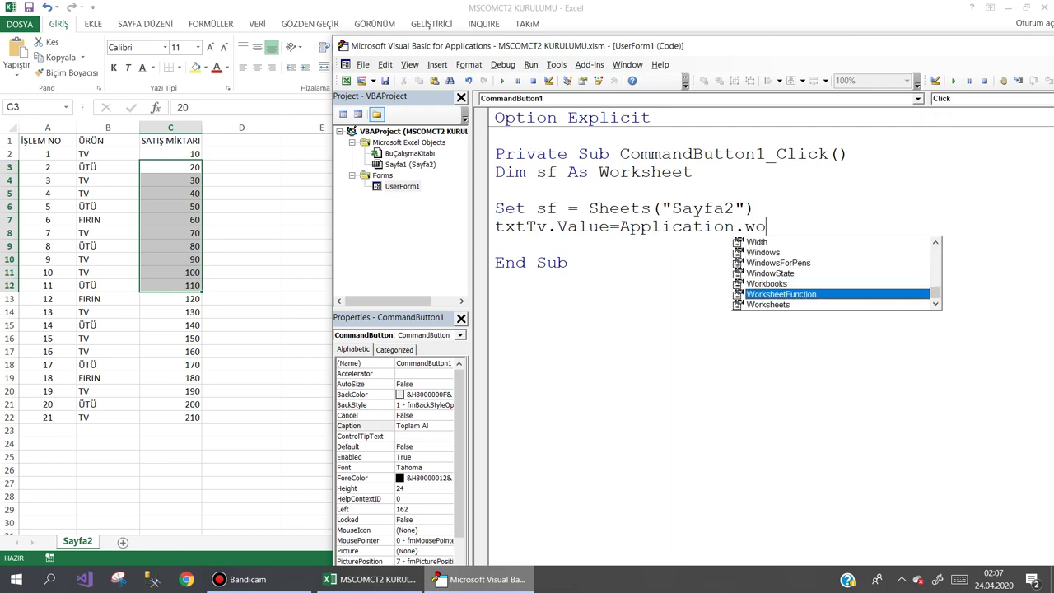
text(.su)
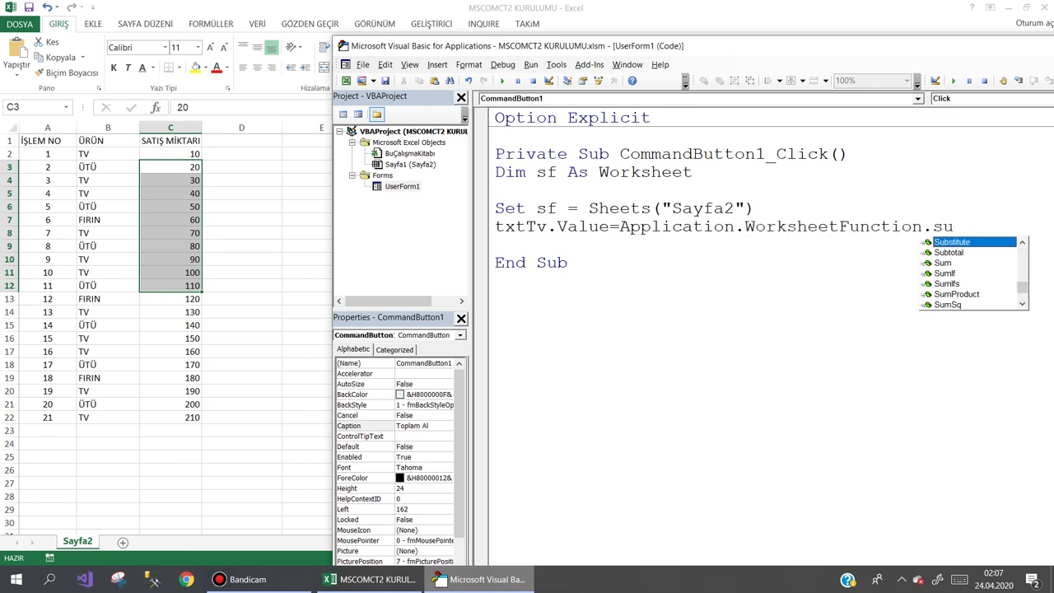
key(Down)
key(Down)
key(Down)
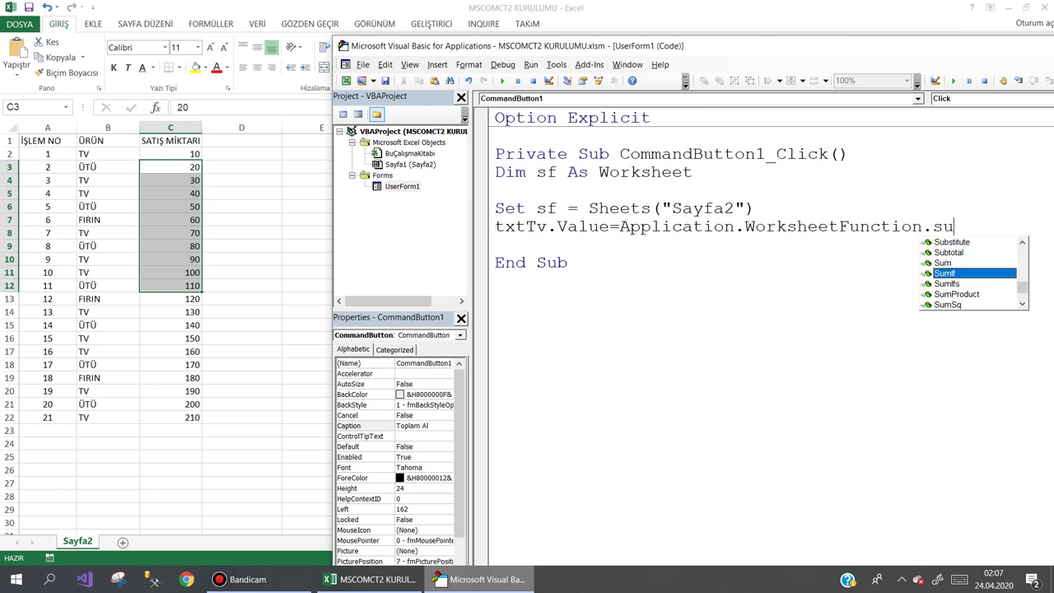
text(()
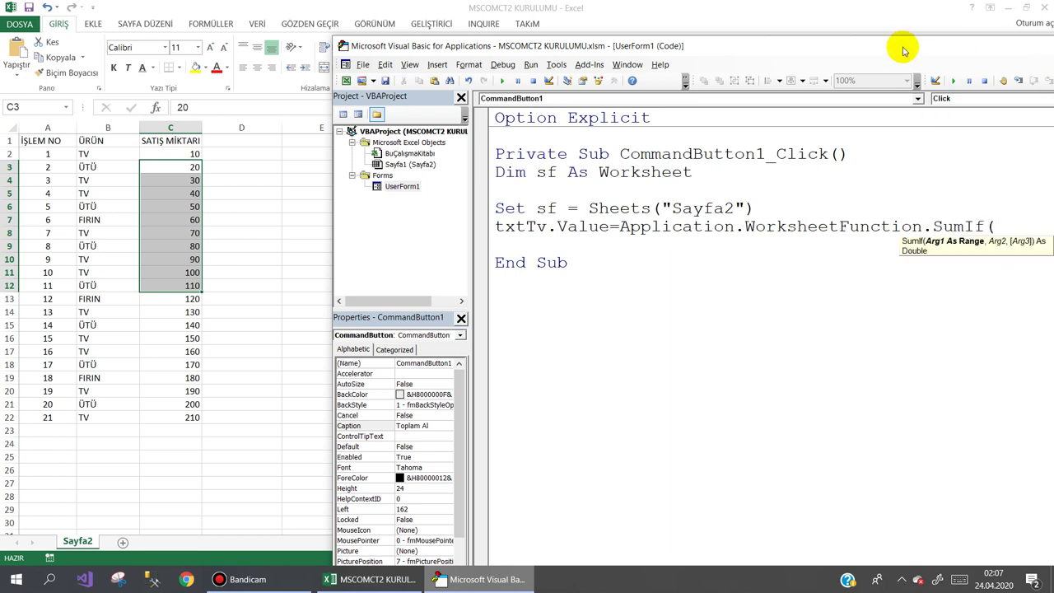
Fill in the SumIf arguments sf.Range("B:B"), "=TV", sf.Range("C:C") and maximize the editor.
mouse_move(870, 52)
mouse_down()
mouse_move(776, 61)
mouse_move(706, 49)
mouse_up()
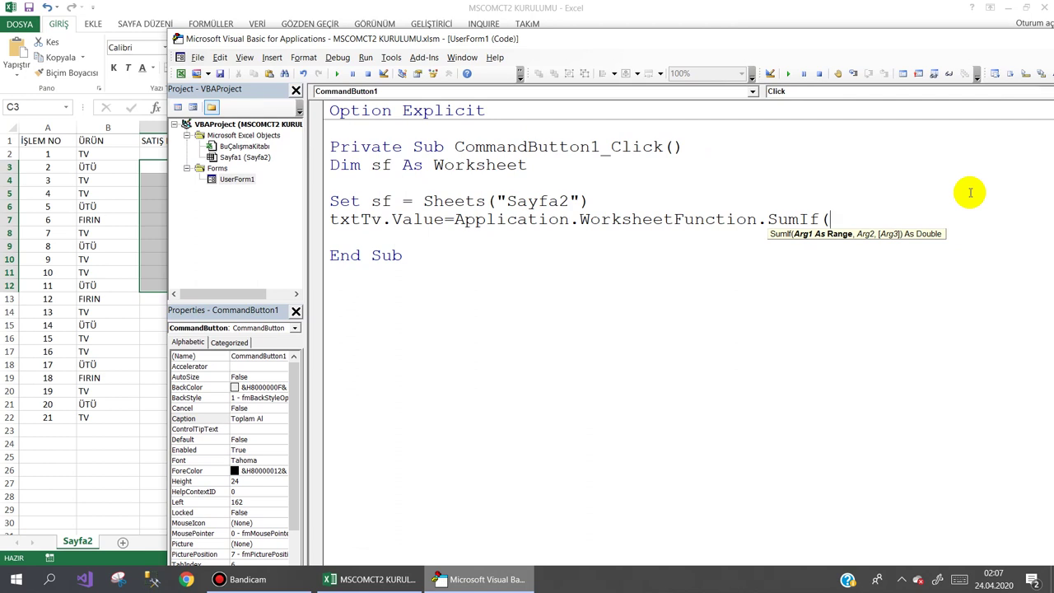
text(sf)
text(.ran)
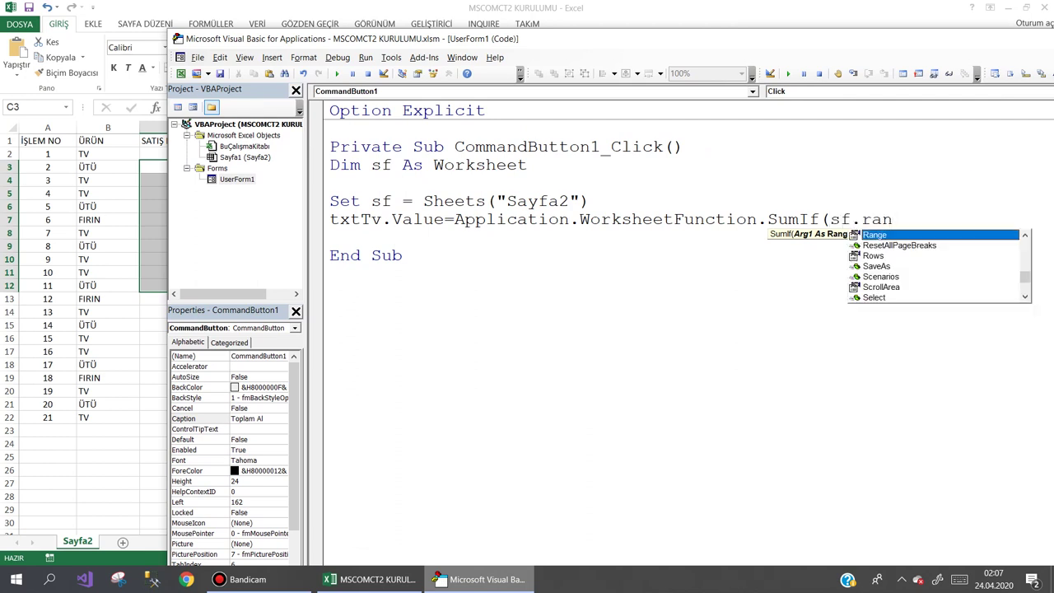
text(()
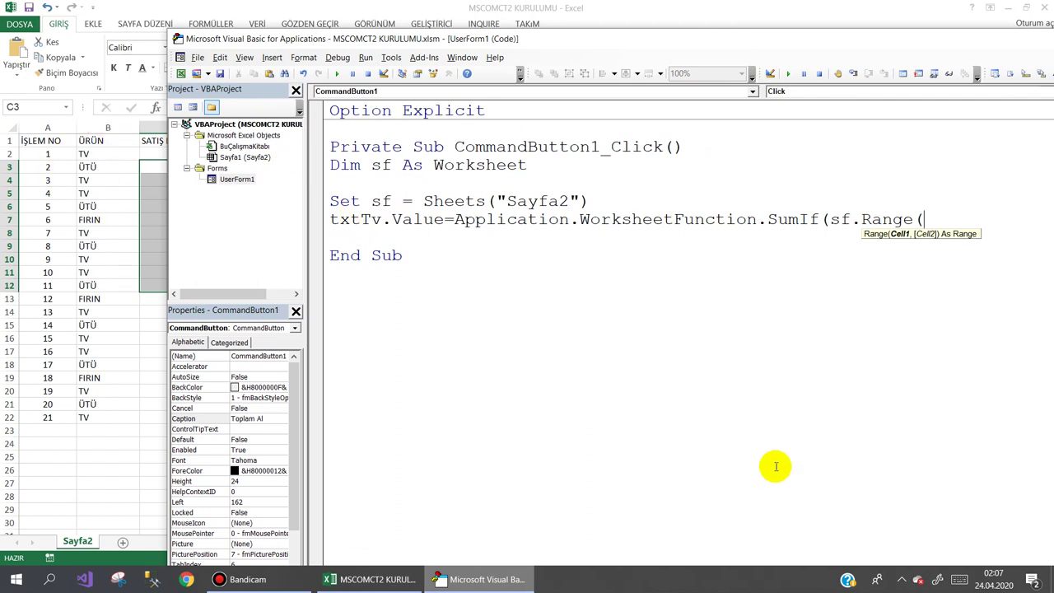
text("B:)
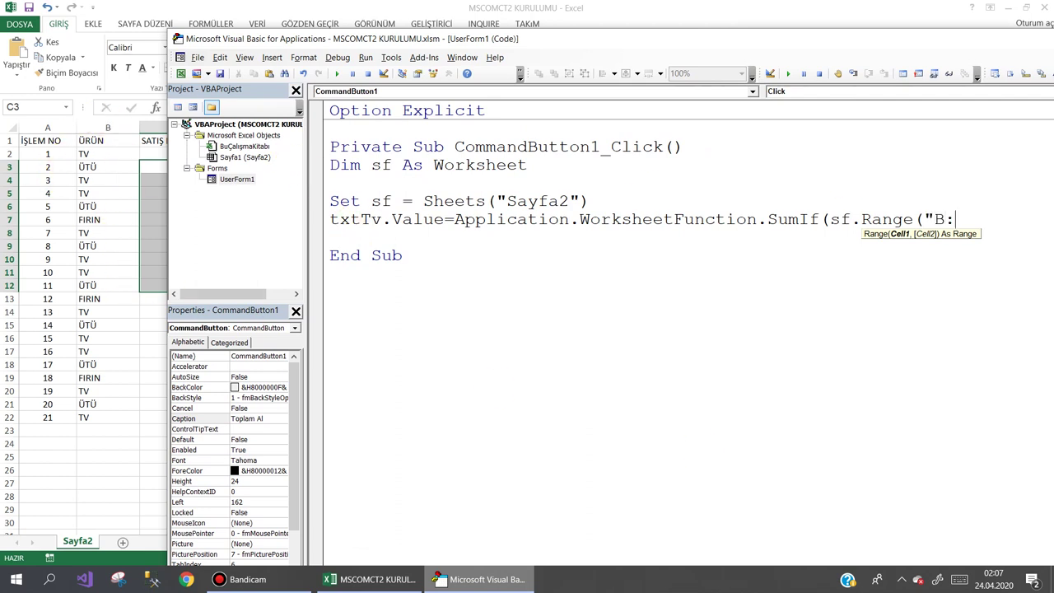
text(B"))
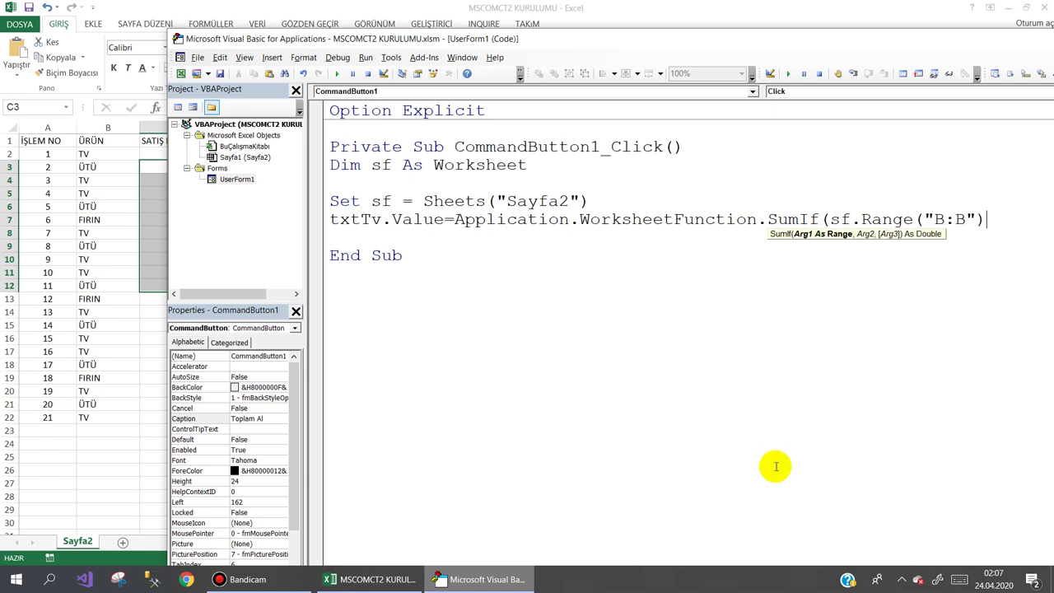
text(,)
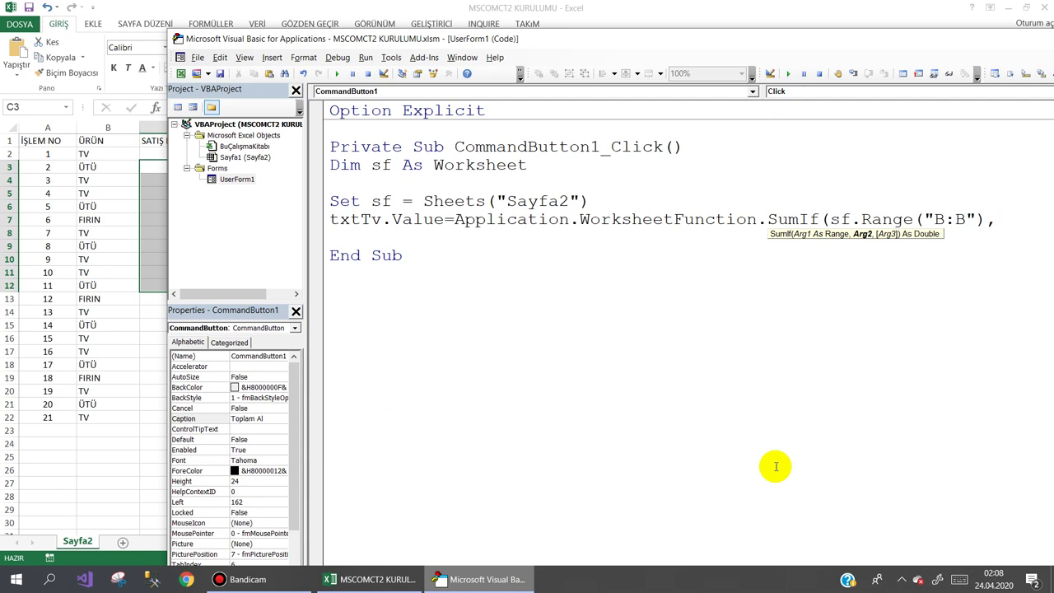
text(")
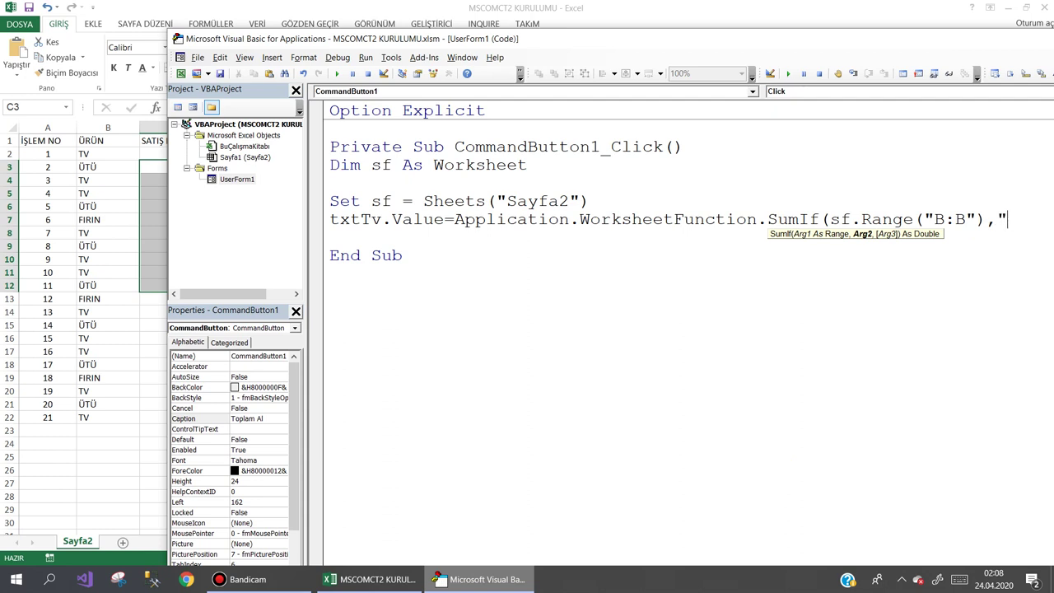
text(=T)
text(V")
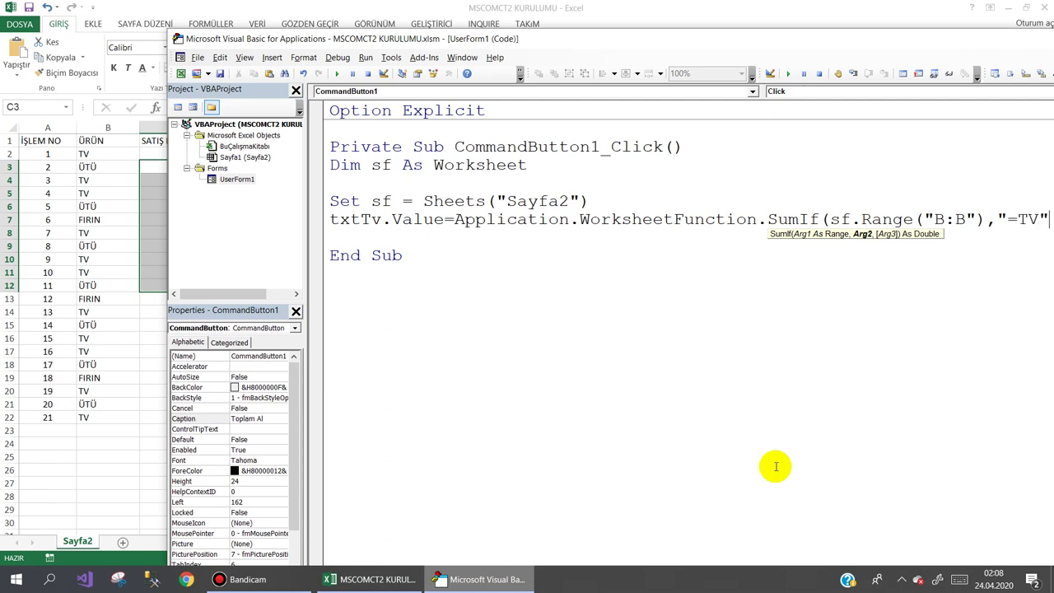
text(,)
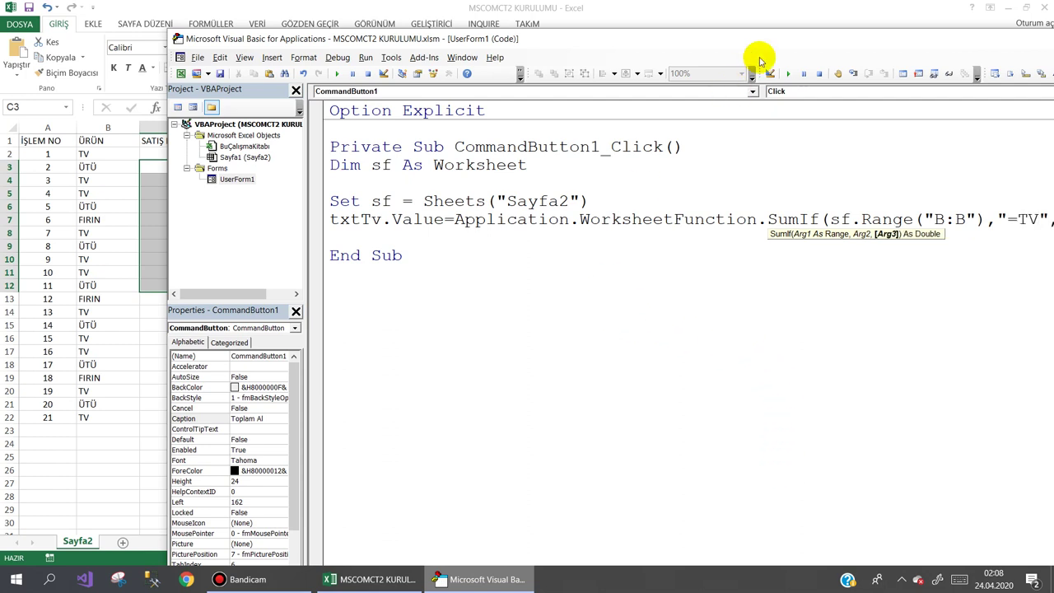
mouse_move(763, 47)
mouse_down()
mouse_move(779, 49)
mouse_move(682, 36)
mouse_up()
text(R)
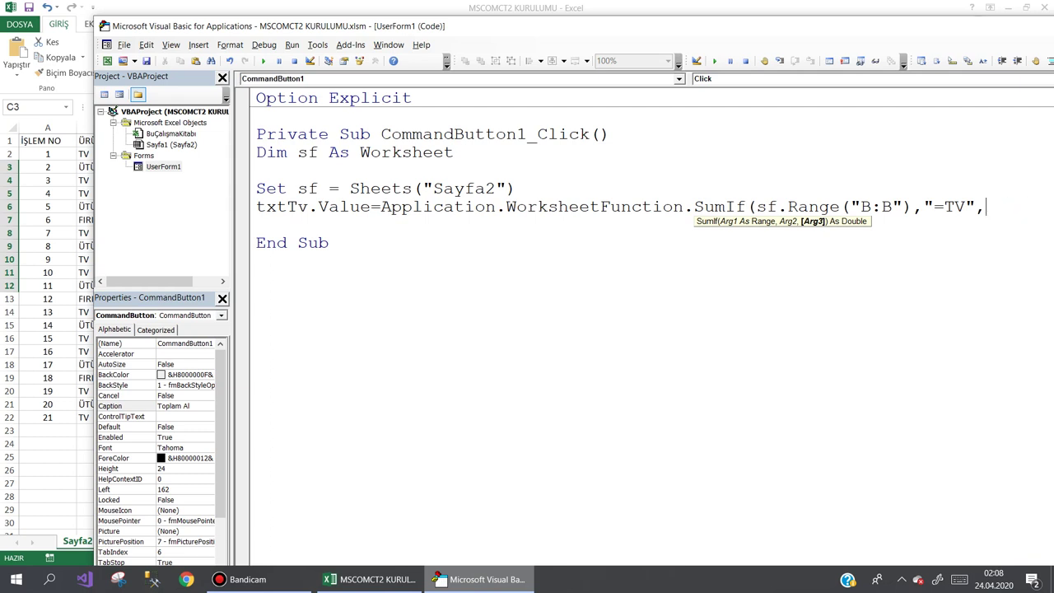
text(.ra)
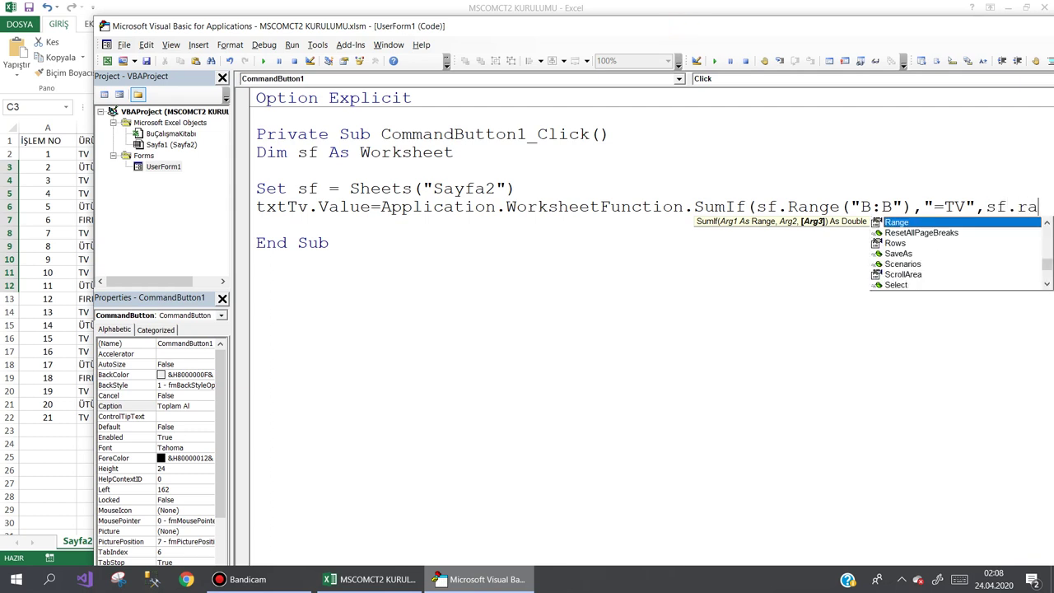
text(()
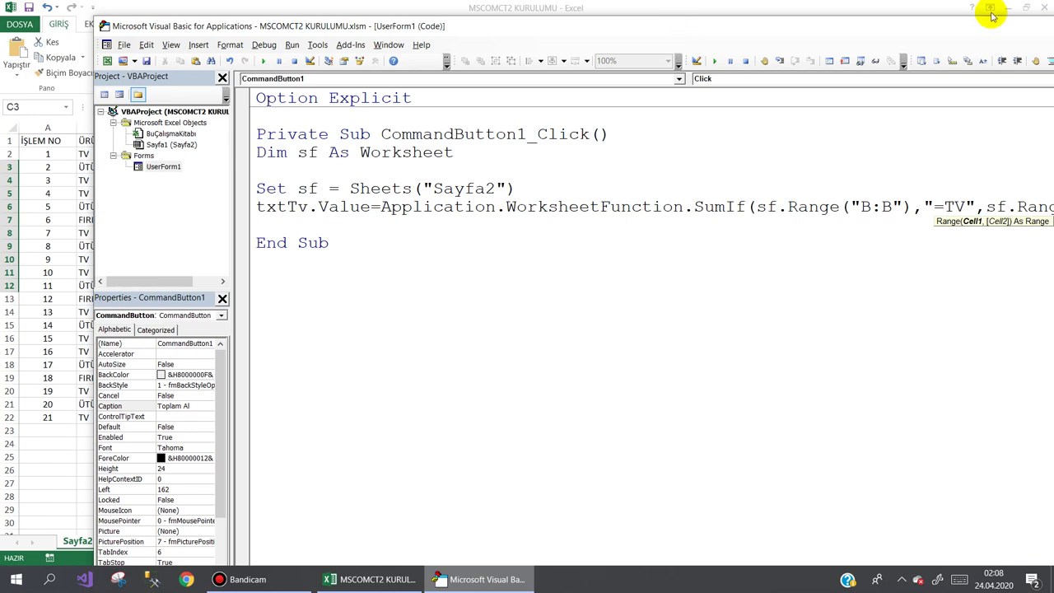
drag(733, 32, 590, 22)
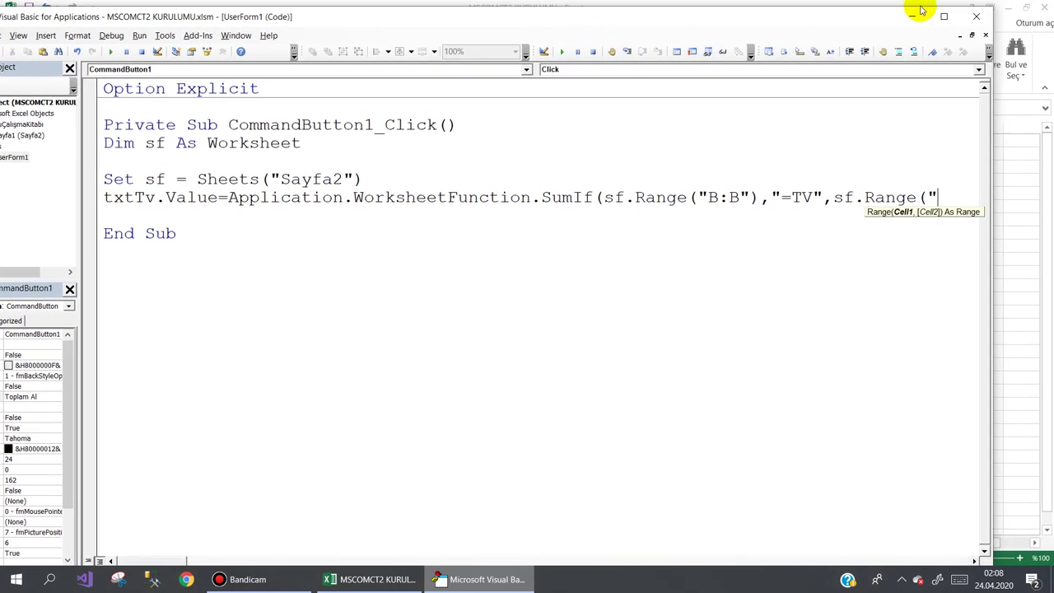
click(944, 16)
text(C:C)
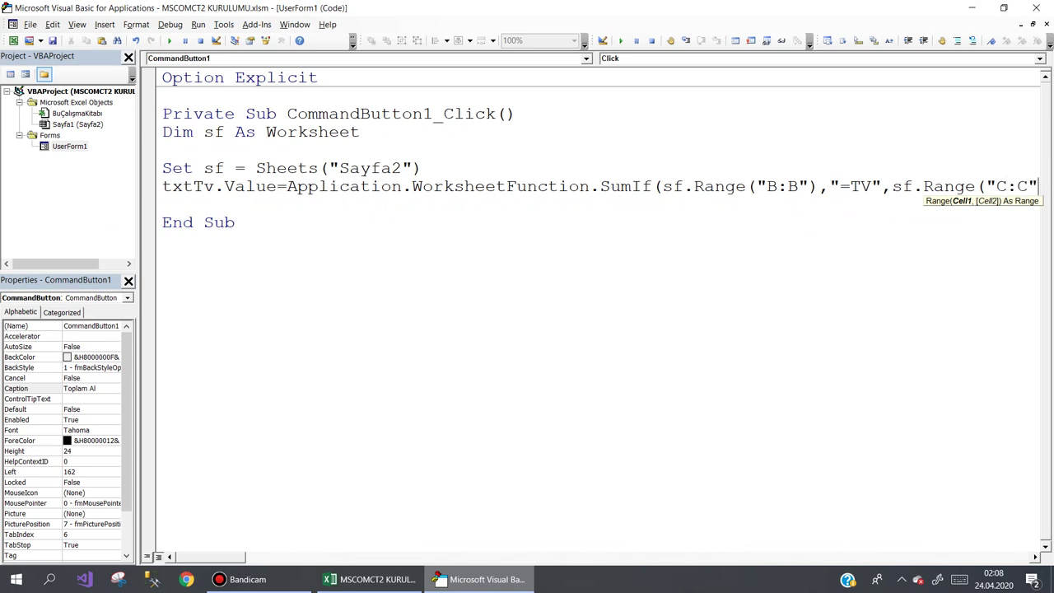
Close the txtTv SumIf line and paste two copies of it below.
text()))
key(Return)
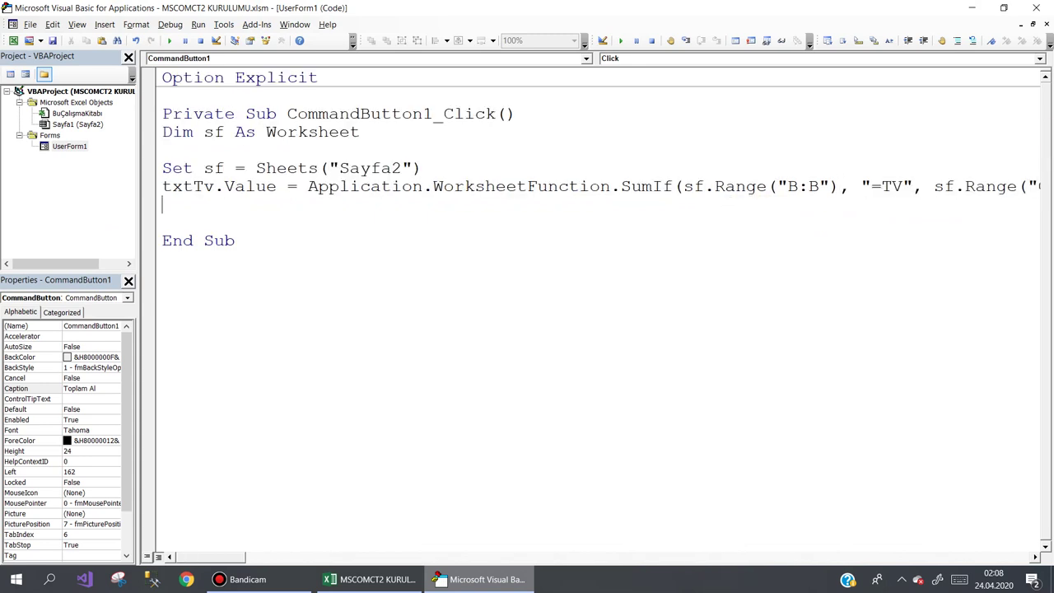
key(shift+Up)
key(ctrl+c)
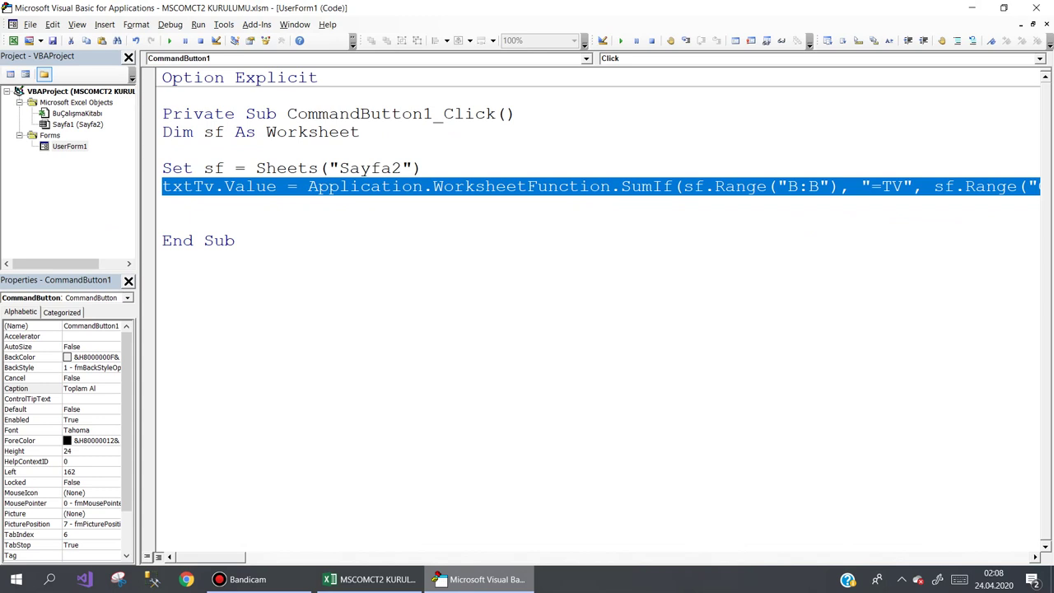
click(163, 204)
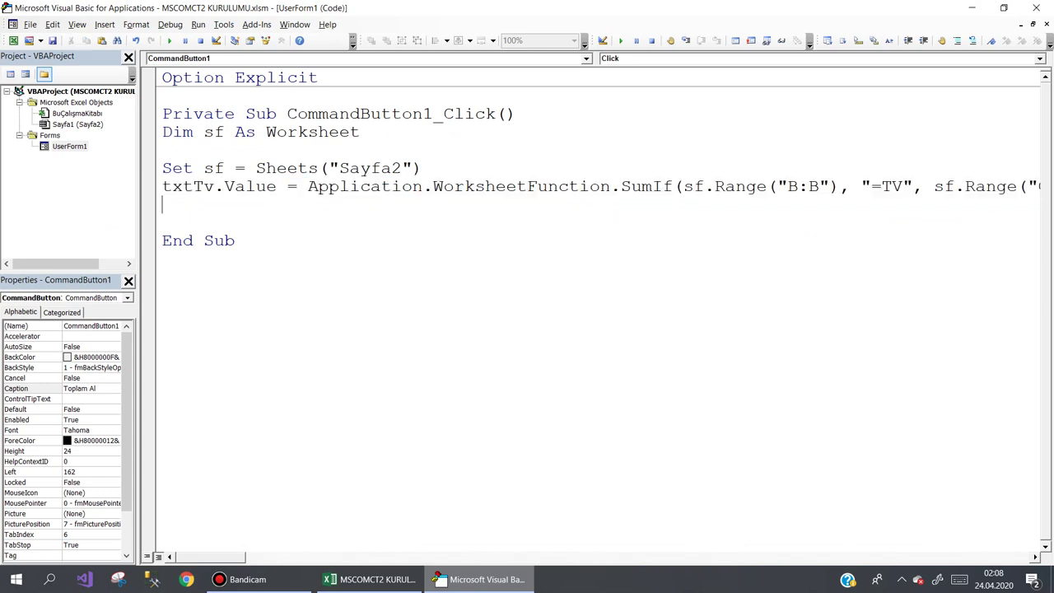
key(ctrl+v)
key(ctrl+v)
Change the copies to fill txtUtu with "=ÜTÜ" and txtFirin with "=FIRIN" totals.
key(ctrl+shift+Right)
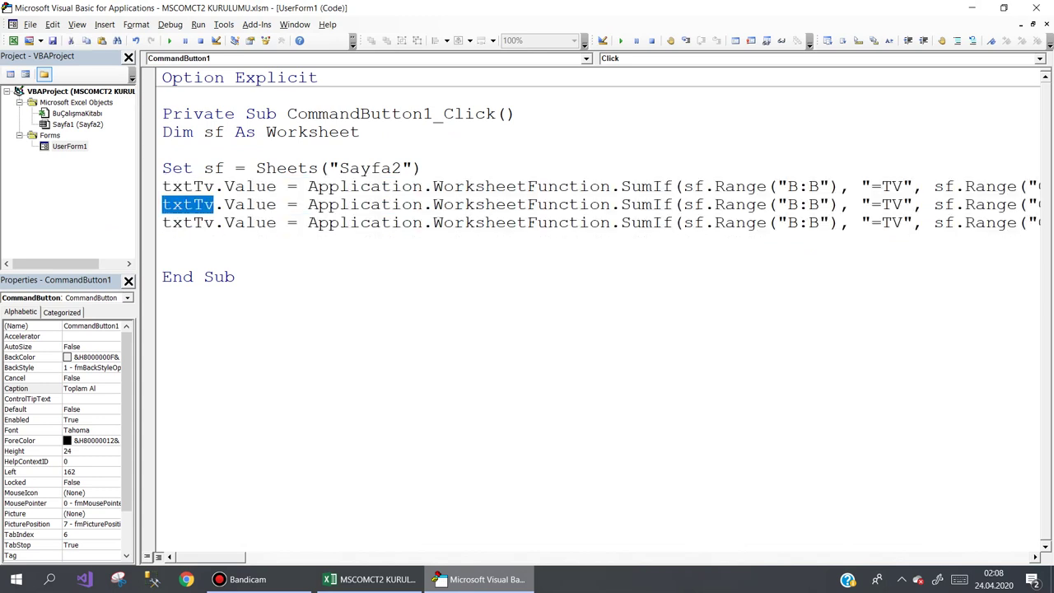
text(txtU)
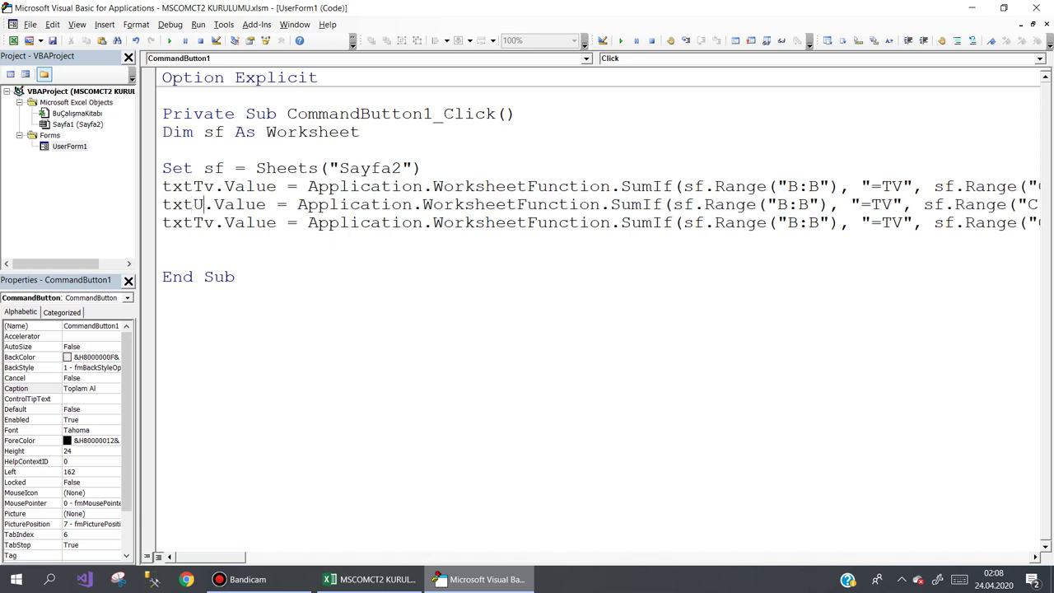
text(tu)
key(ctrl+shift+Left)
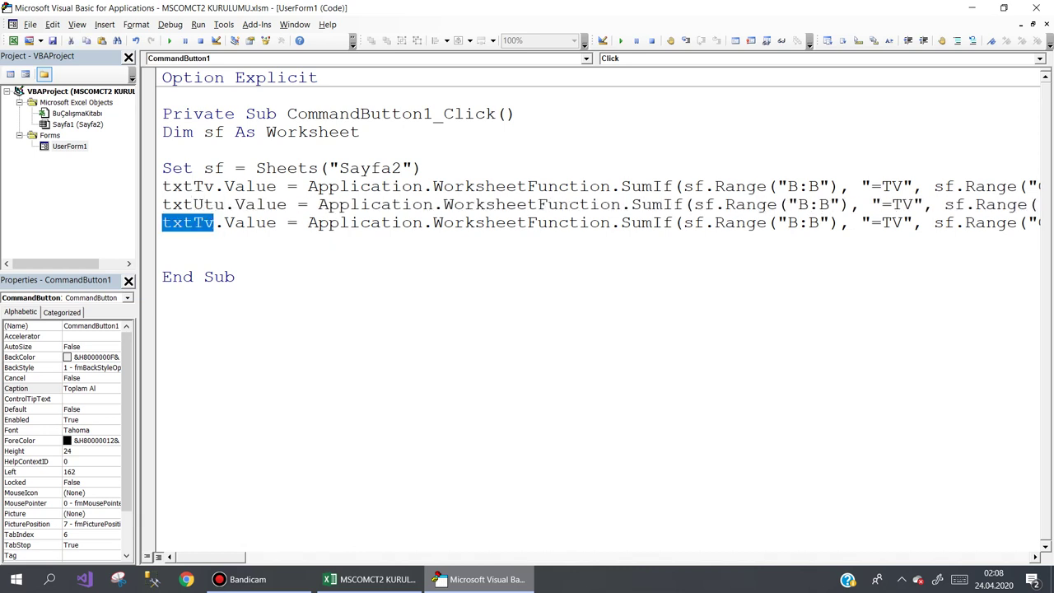
text(txtFirin)
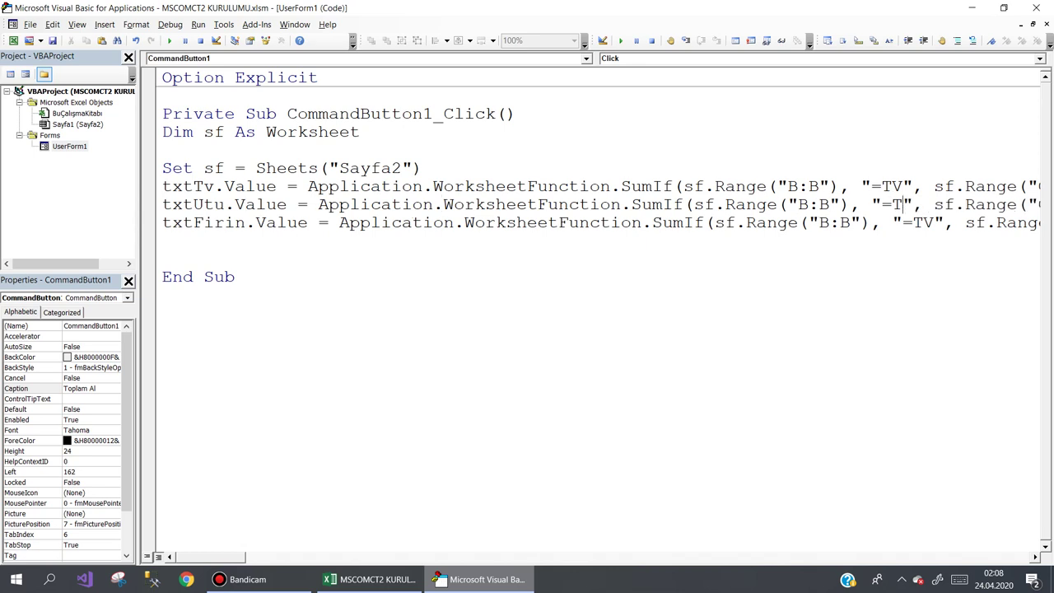
key(BackSpace)
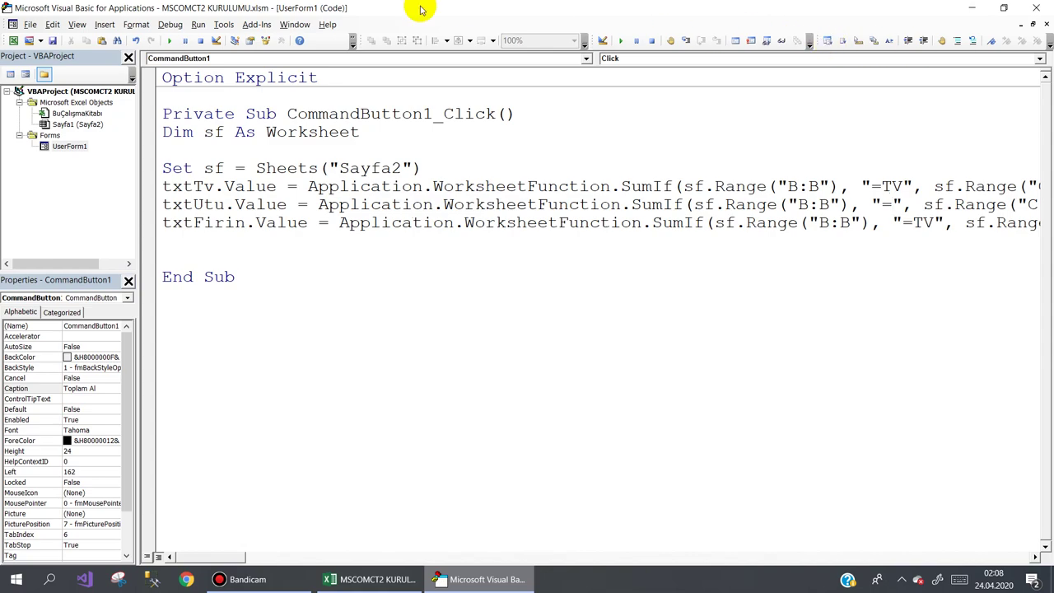
mouse_move(412, 7)
mouse_down()
mouse_move(544, 33)
mouse_move(411, 23)
mouse_up()
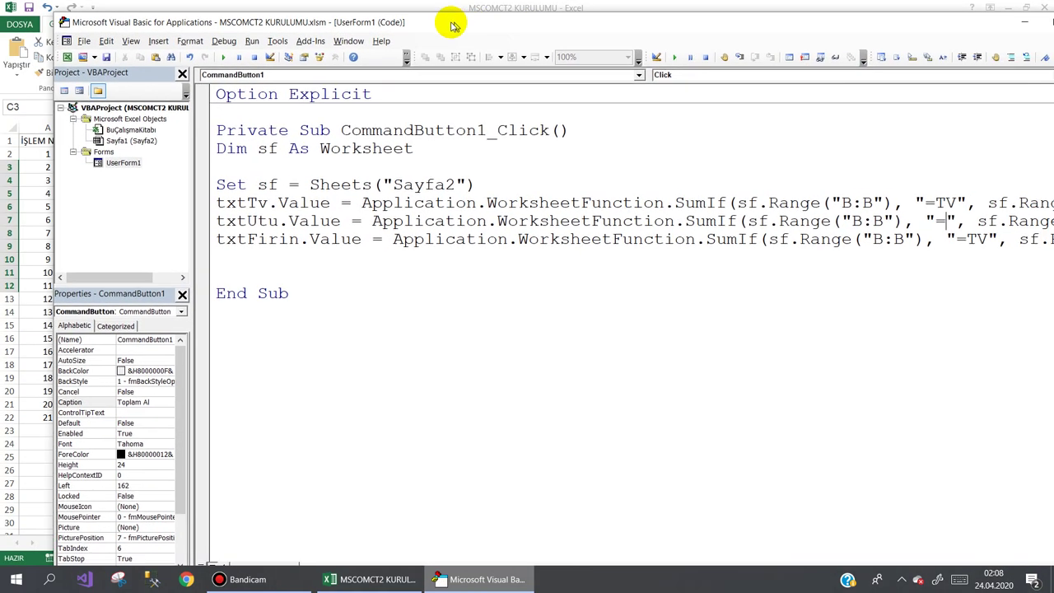
text(ÜTÜ)
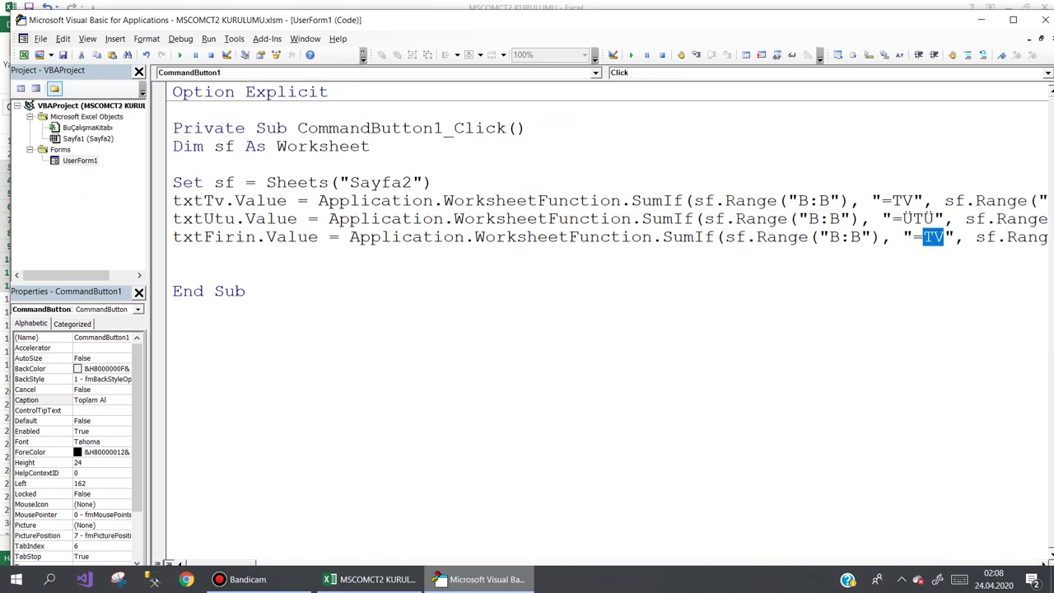
text(FIRIN)
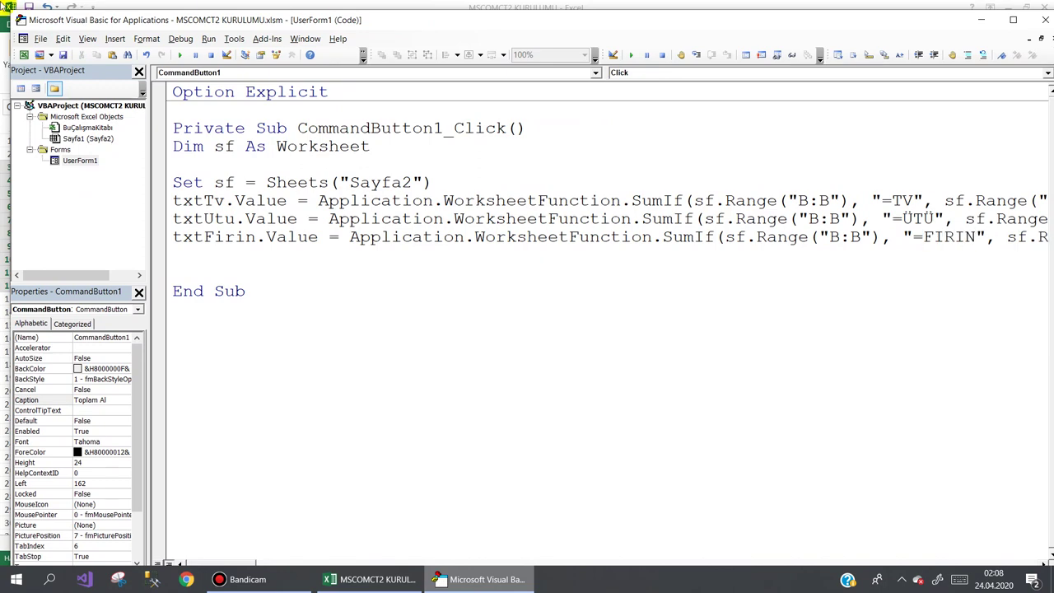
drag(400, 19, 524, 30)
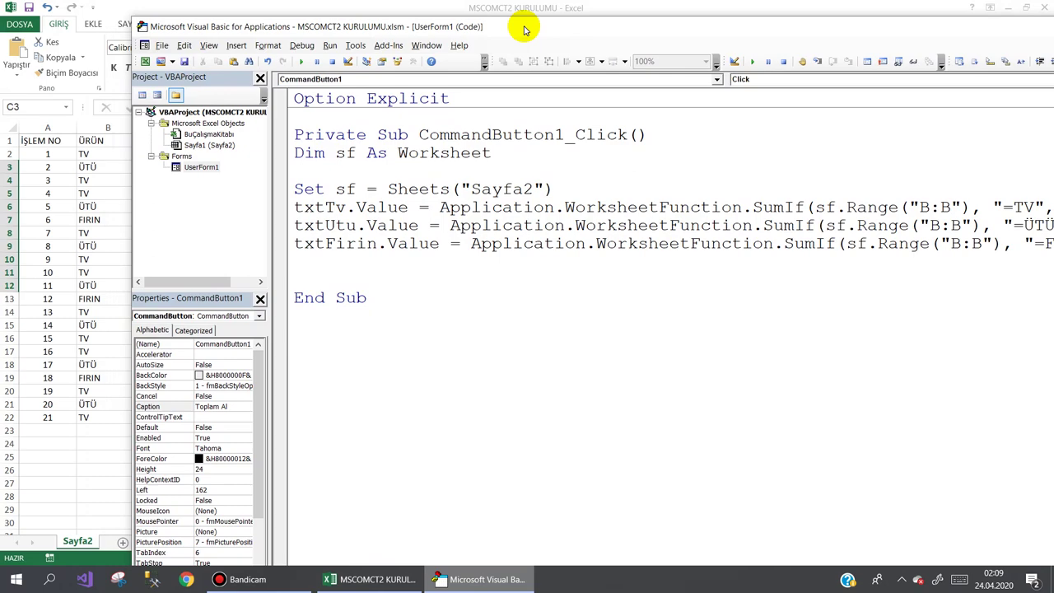
Add the line Set sf = Nothing below the txtFirin line, before End Sub.
drag(523, 30, 386, 14)
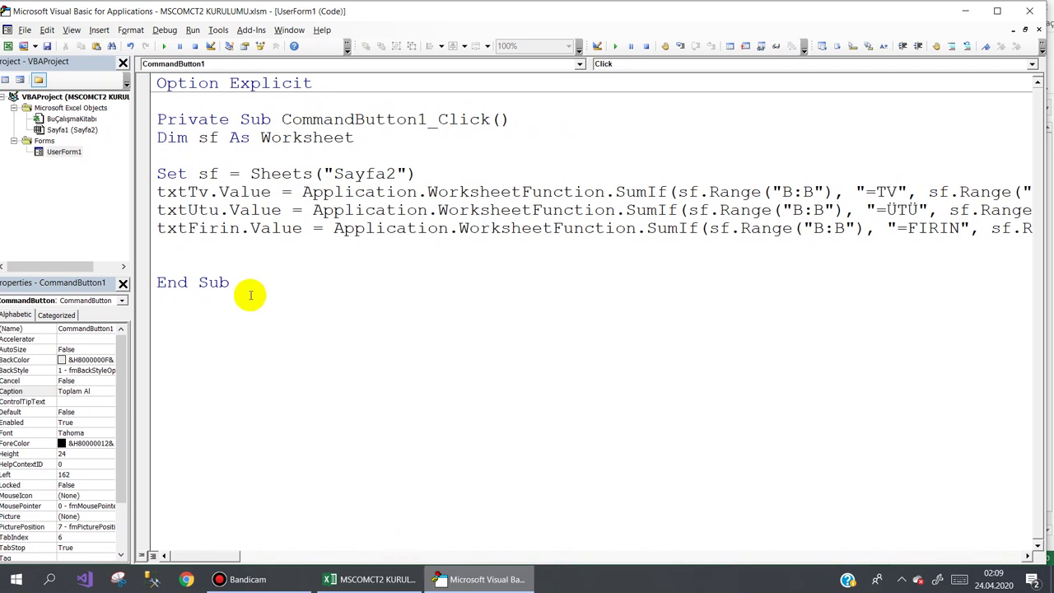
click(167, 246)
text(SET sf=no)
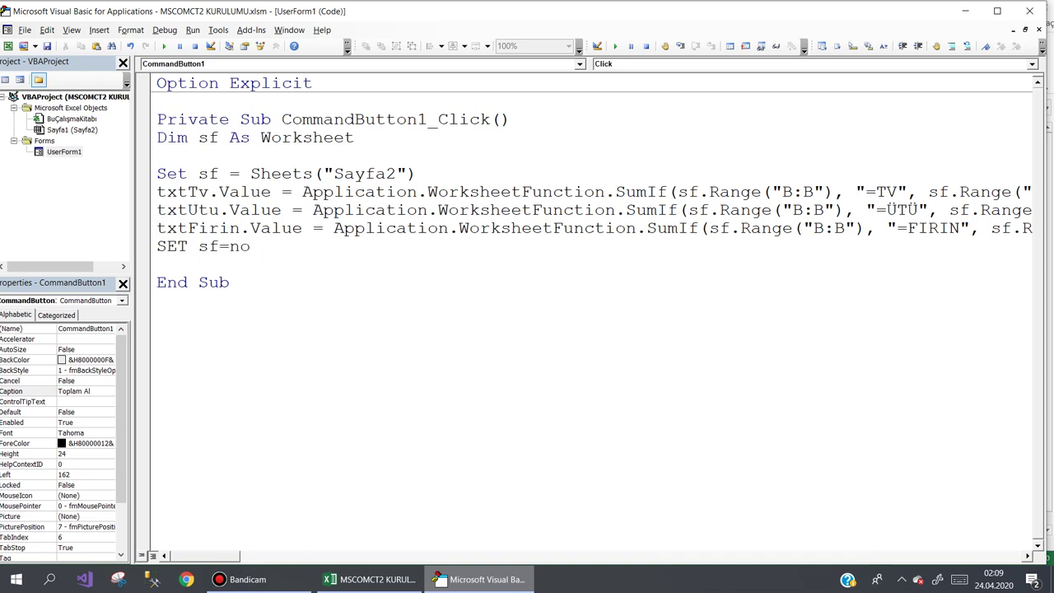
key(ctrl+space)
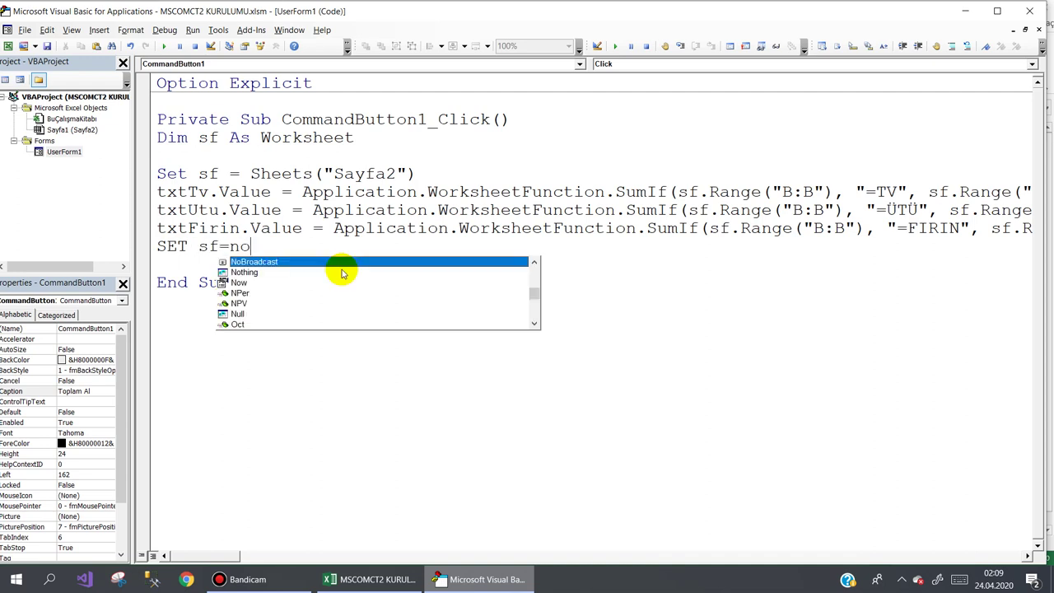
key(Return)
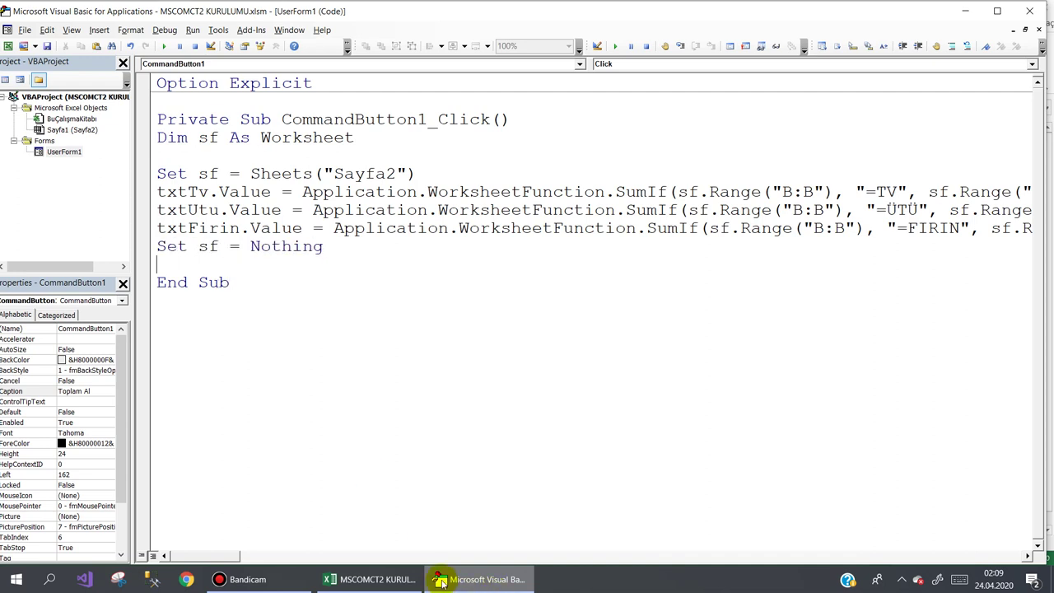
click(176, 46)
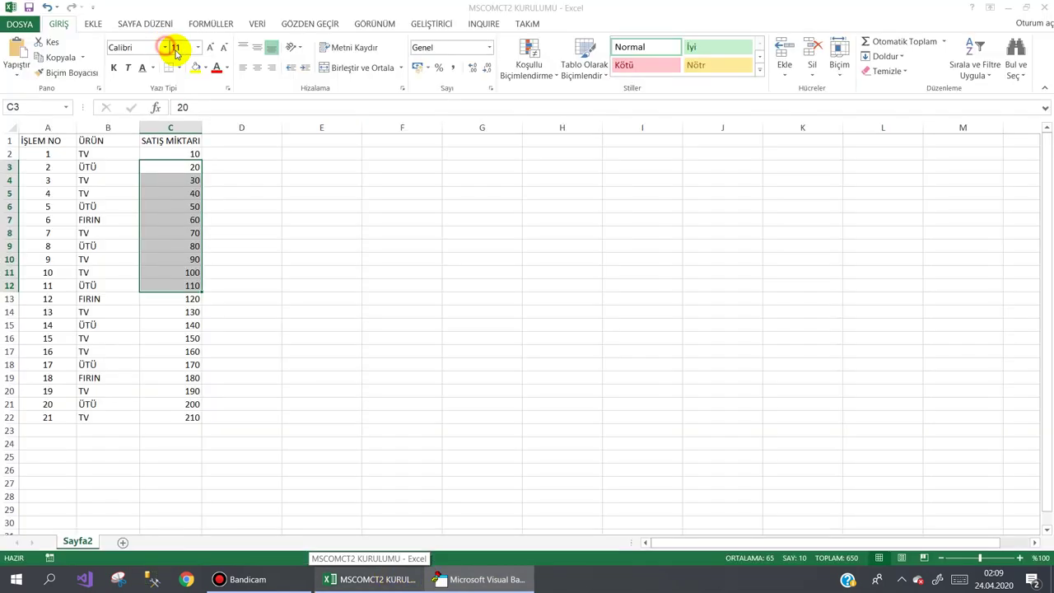
click(589, 270)
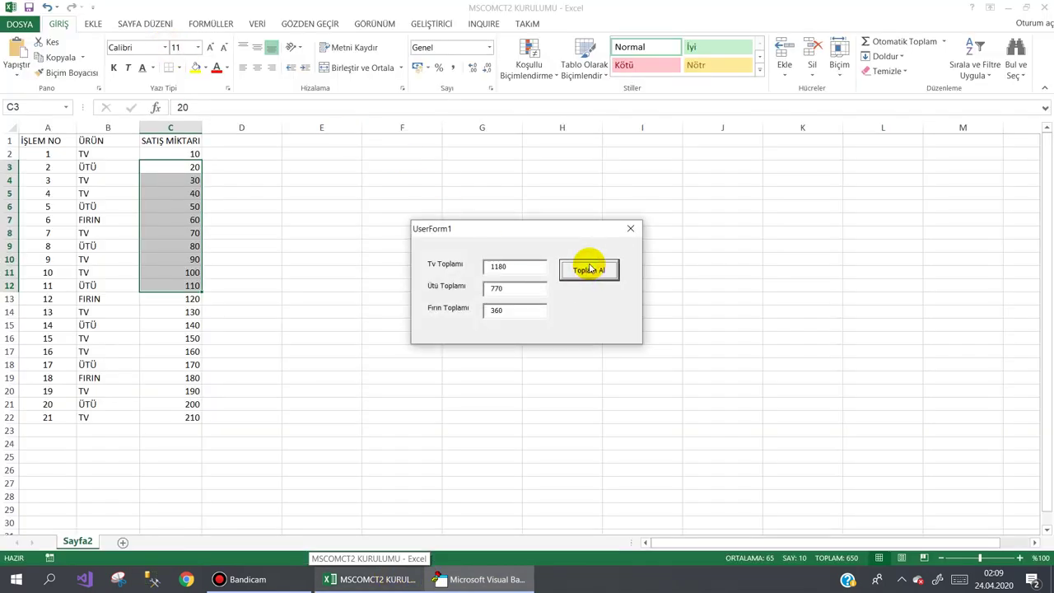
click(525, 265)
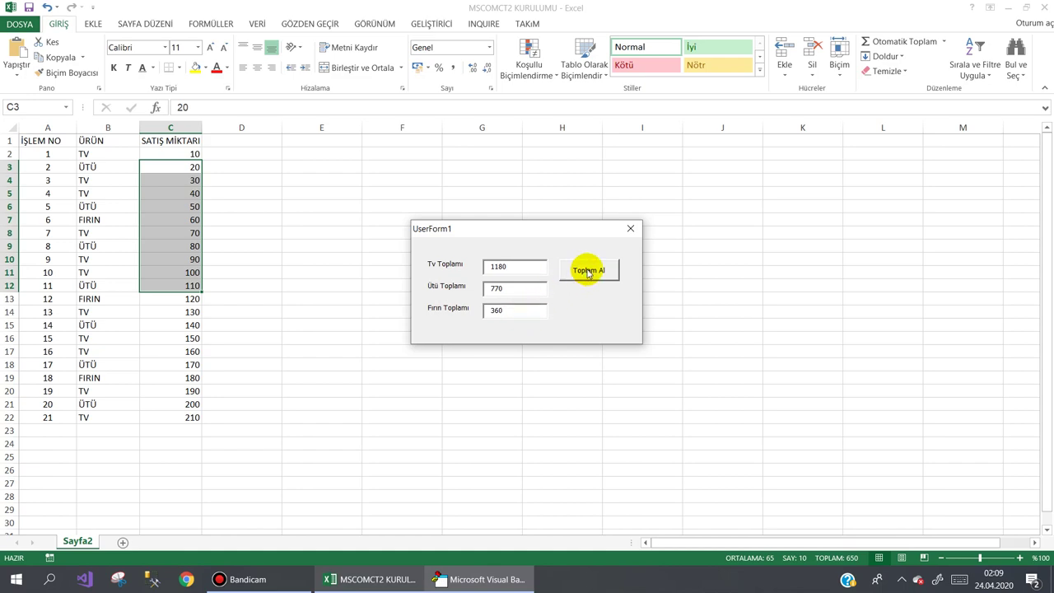
click(631, 230)
Add filters to the sales list header row A1:C1.
click(380, 576)
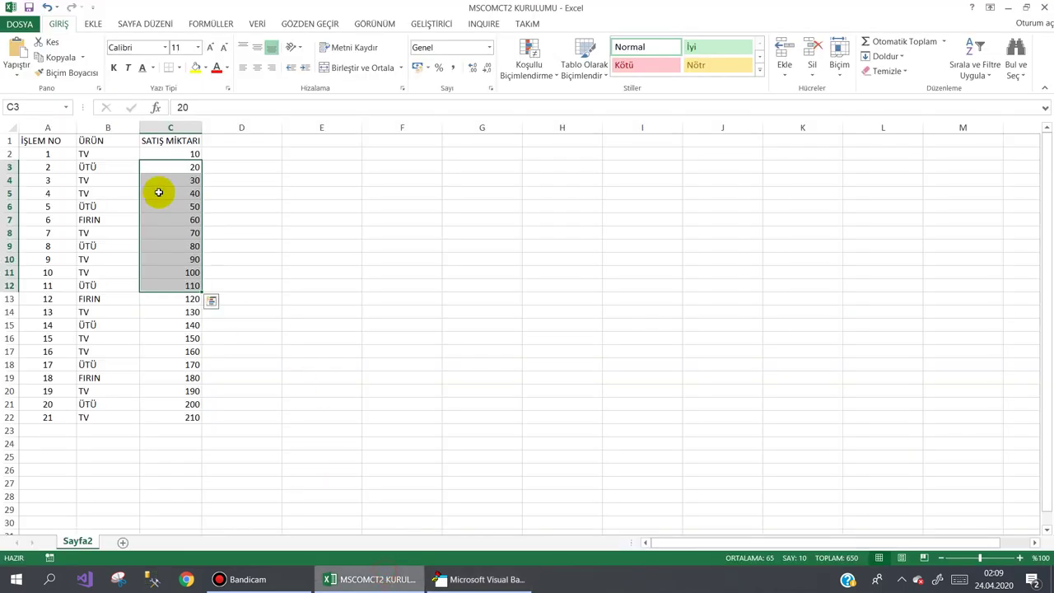
click(159, 186)
drag(47, 141, 169, 141)
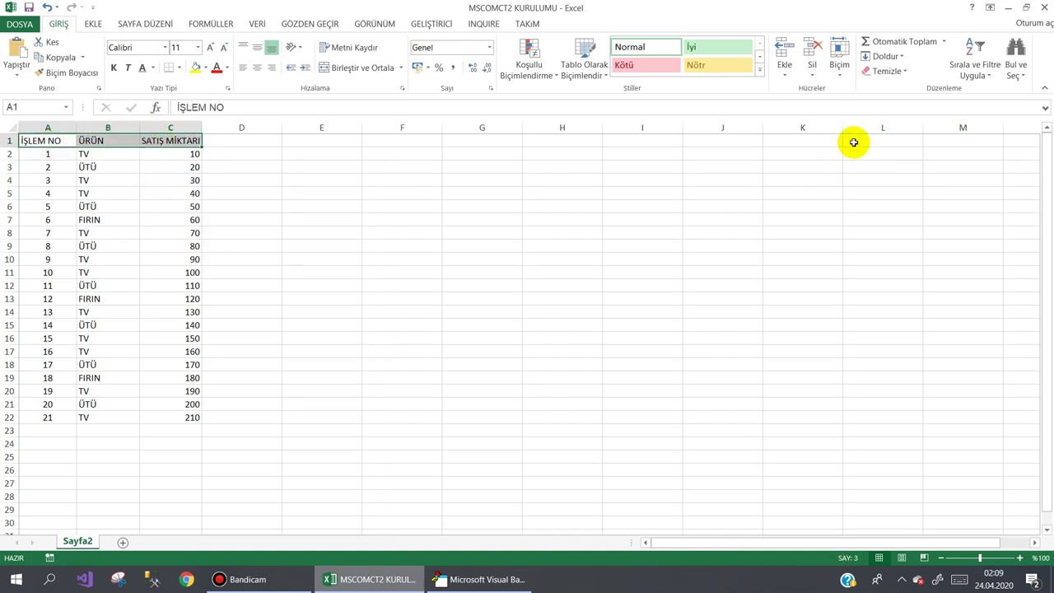
click(973, 70)
click(971, 140)
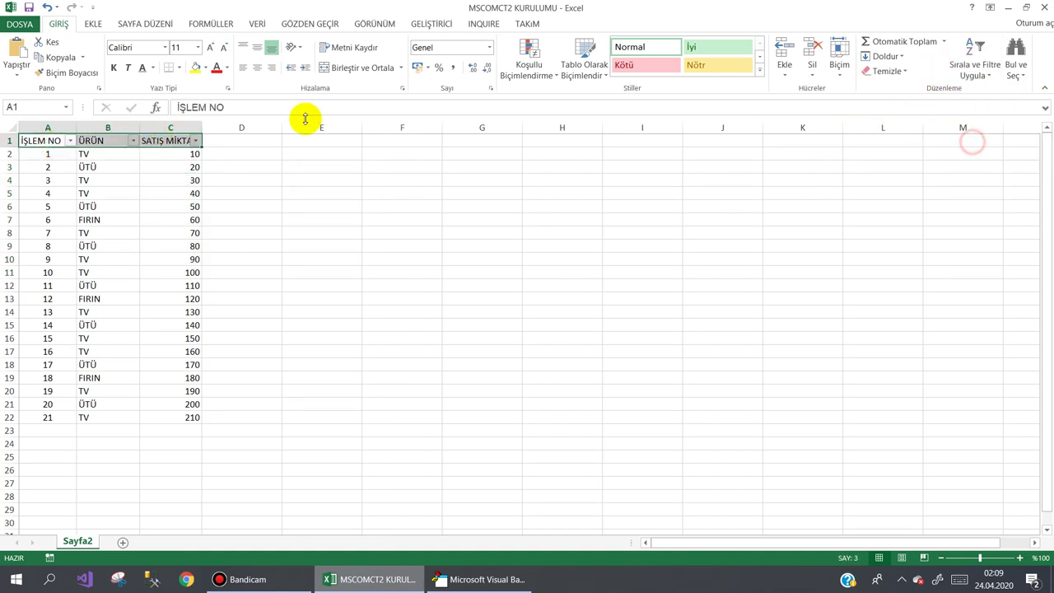
Filter ÜRÜN to TV only and select the TV amounts to see their sum.
click(134, 142)
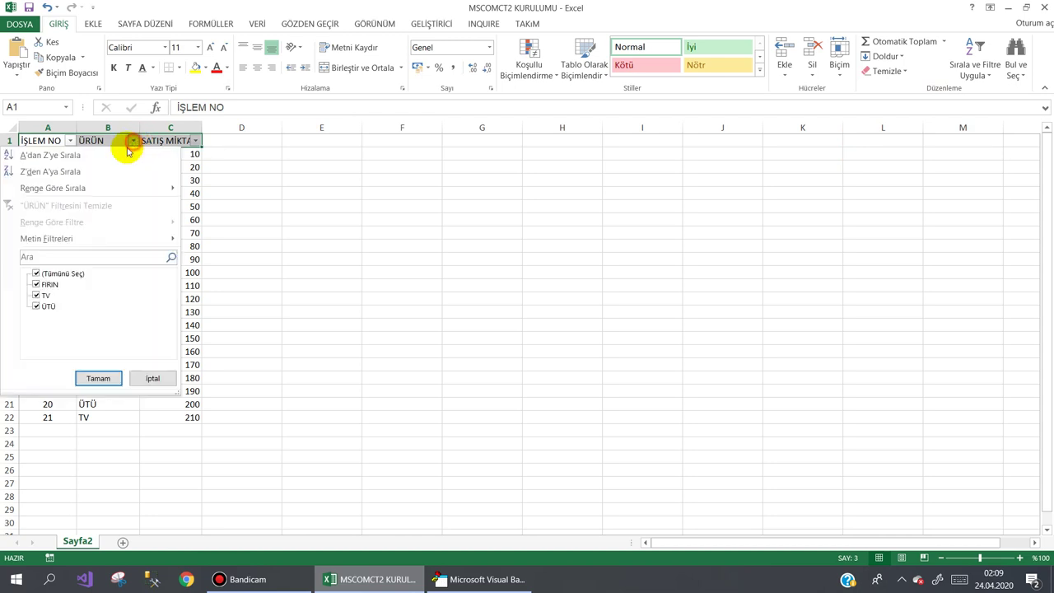
click(36, 273)
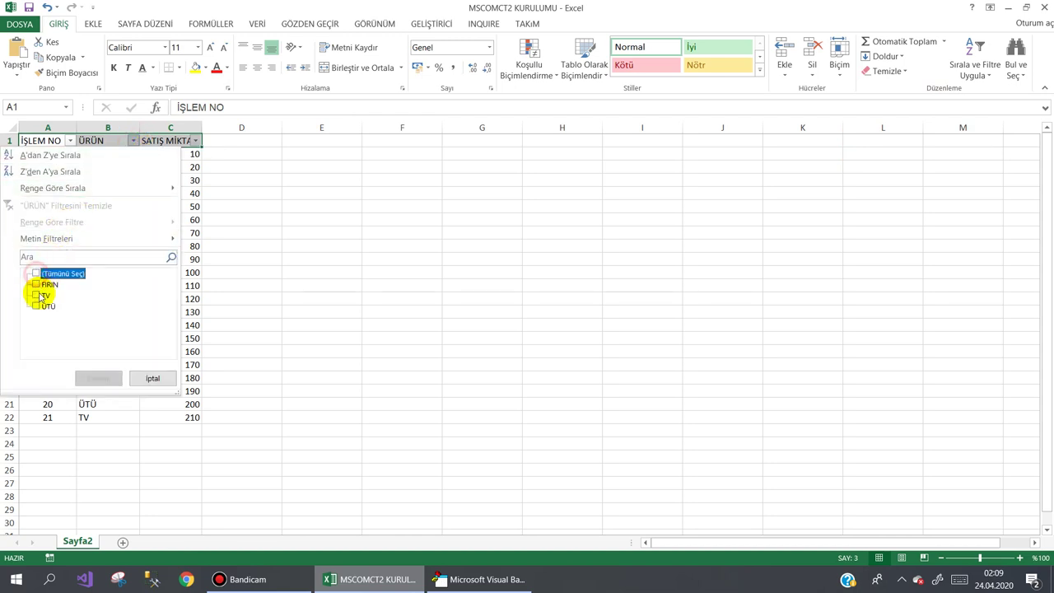
click(36, 295)
click(98, 378)
click(246, 178)
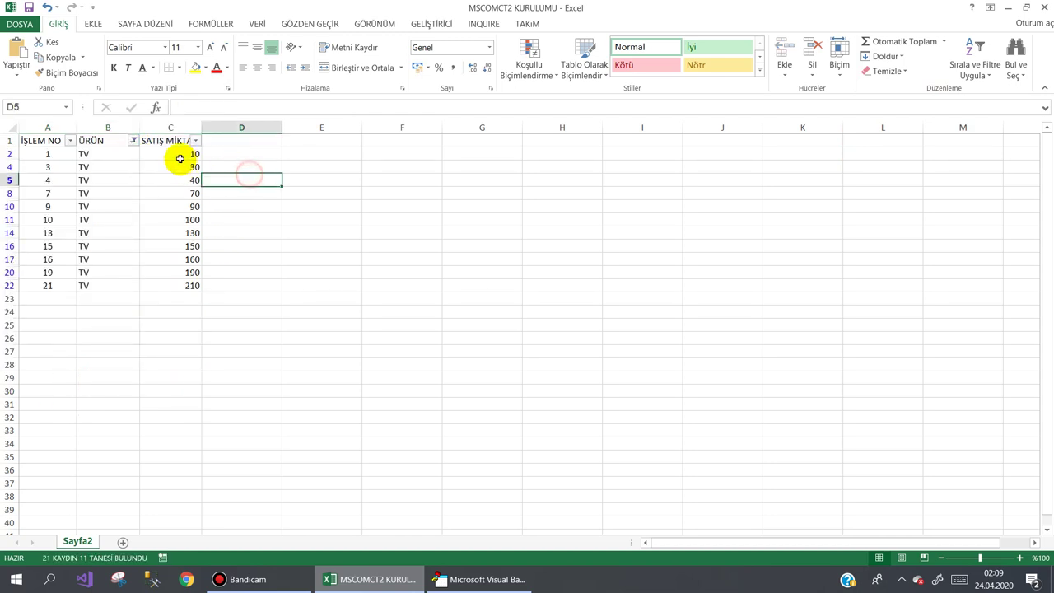
drag(177, 154, 182, 285)
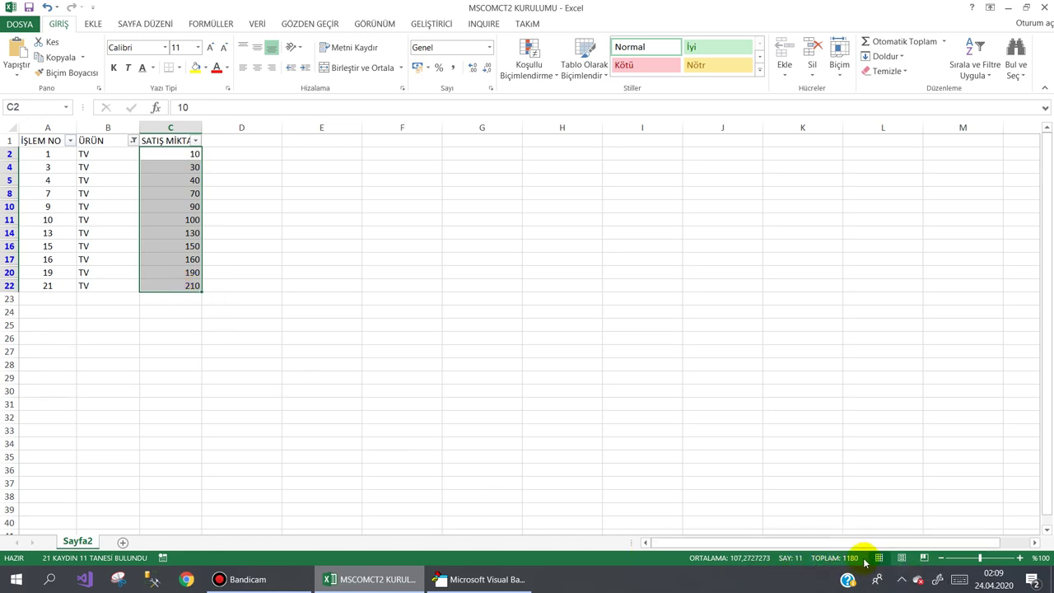
click(273, 206)
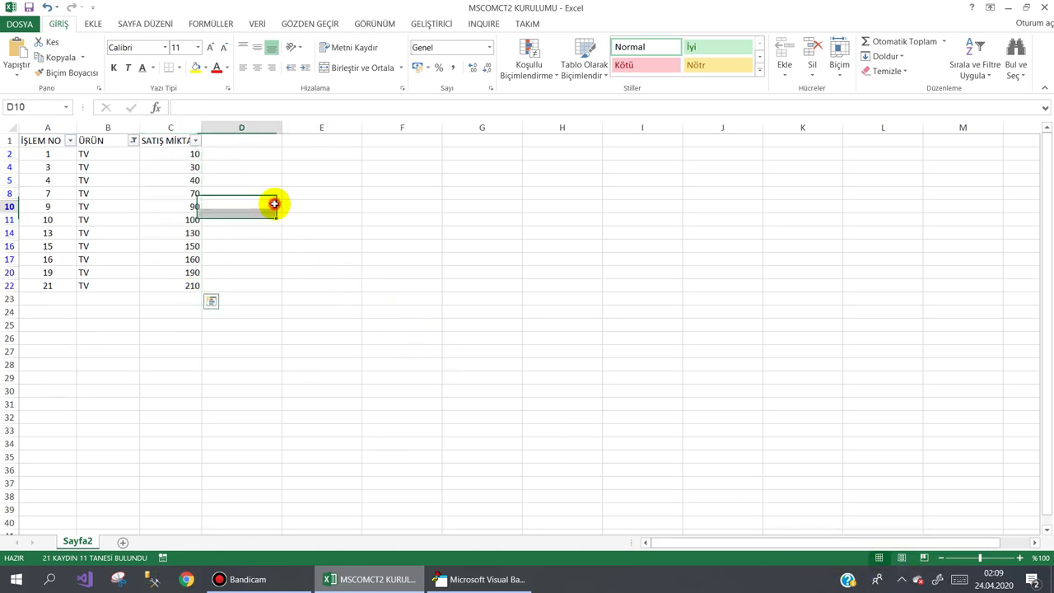
Filter ÜRÜN to FIRIN, check its 360 total with a temporary AutoSum, then delete it.
click(133, 141)
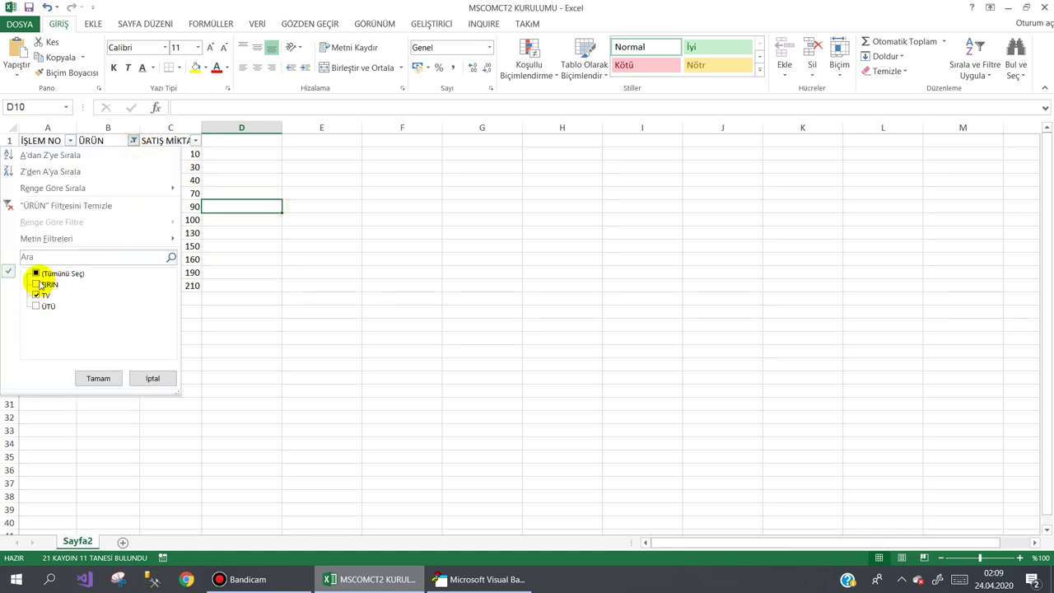
click(37, 275)
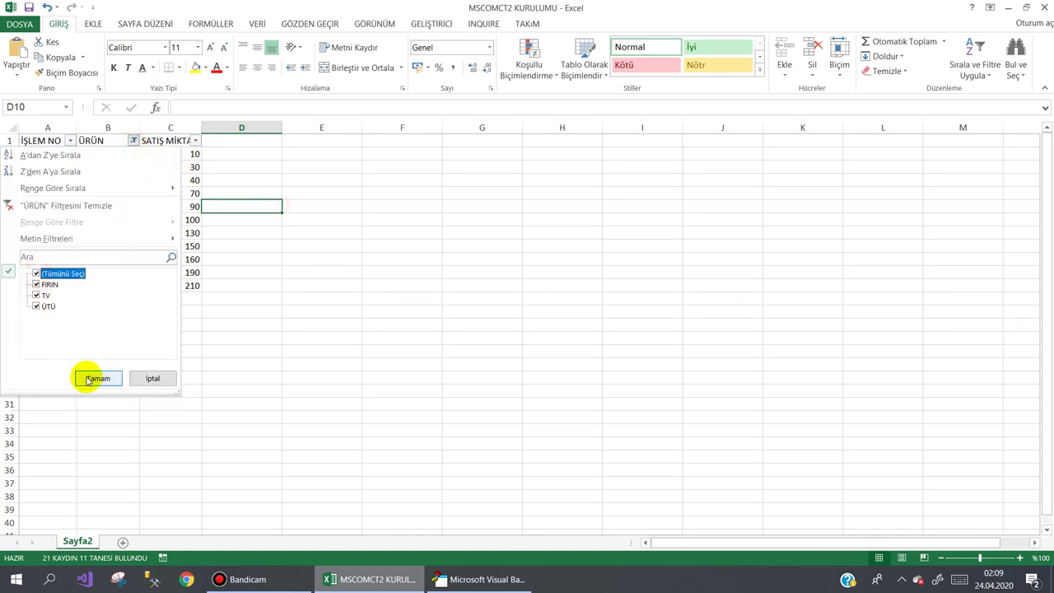
click(36, 274)
click(36, 284)
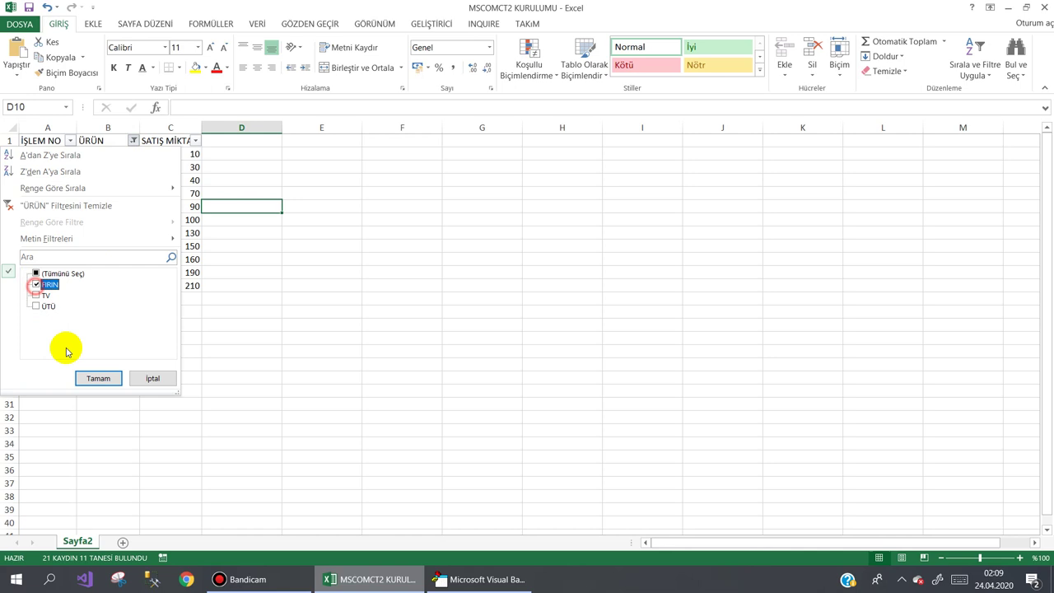
click(98, 378)
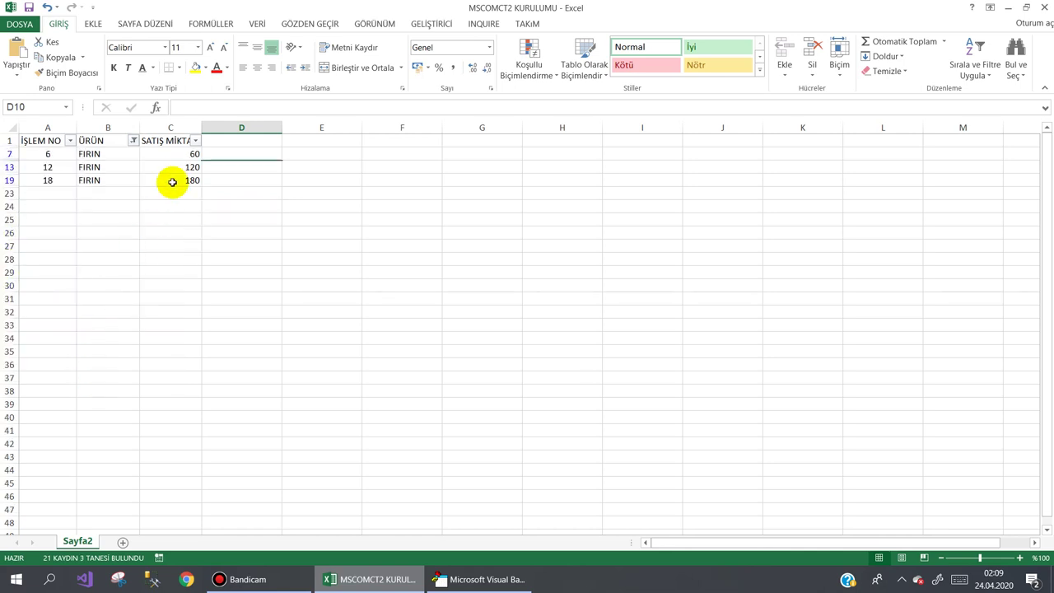
click(920, 42)
key(Return)
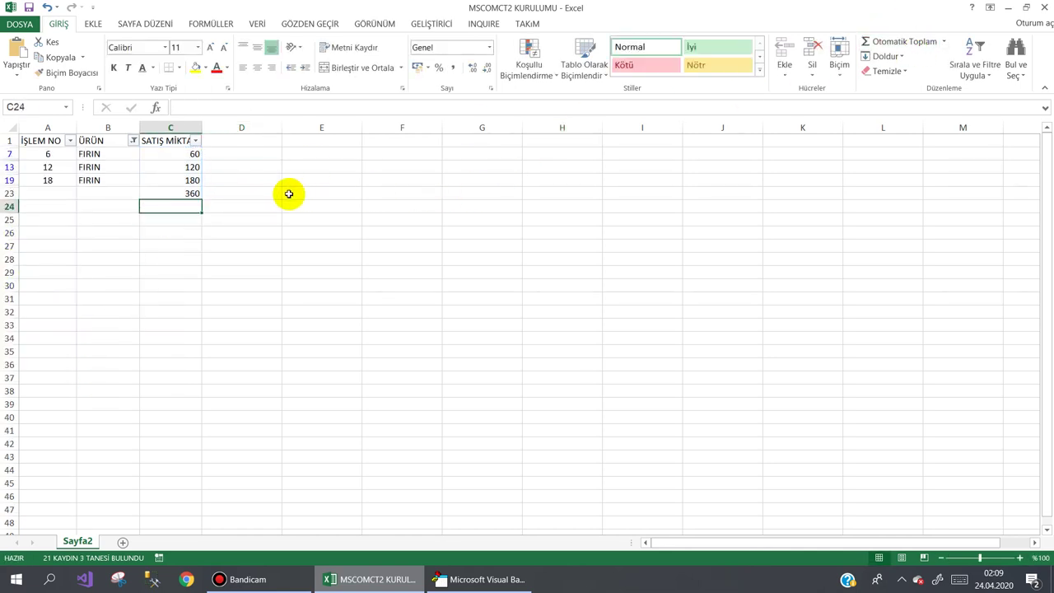
click(174, 195)
key(Delete)
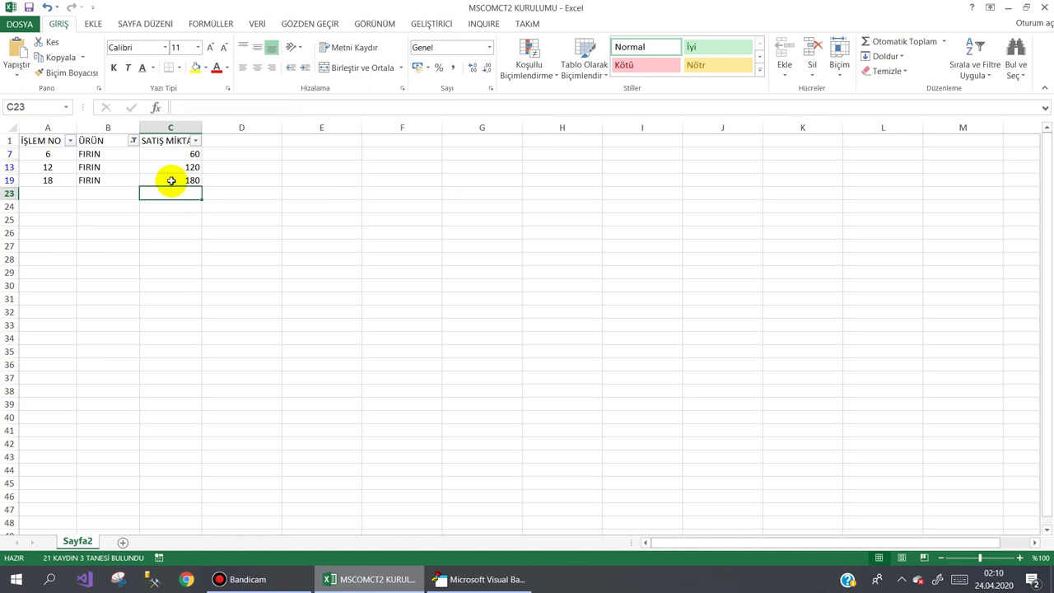
Filter ÜRÜN to ÜTÜ, check its 770 total with a temporary AutoSum, then delete it.
click(133, 141)
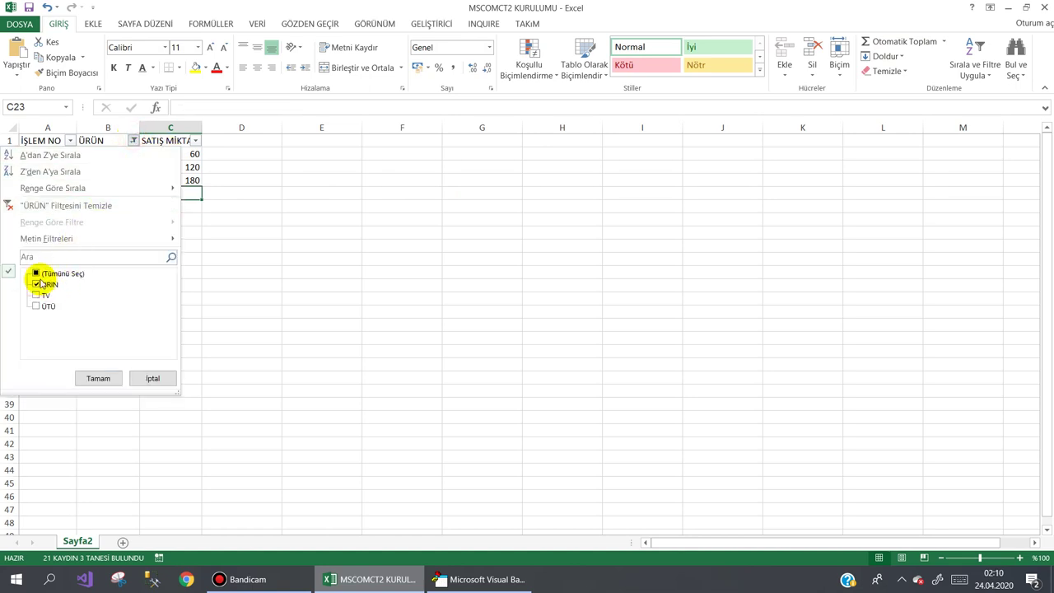
click(36, 284)
click(36, 295)
click(35, 305)
click(36, 295)
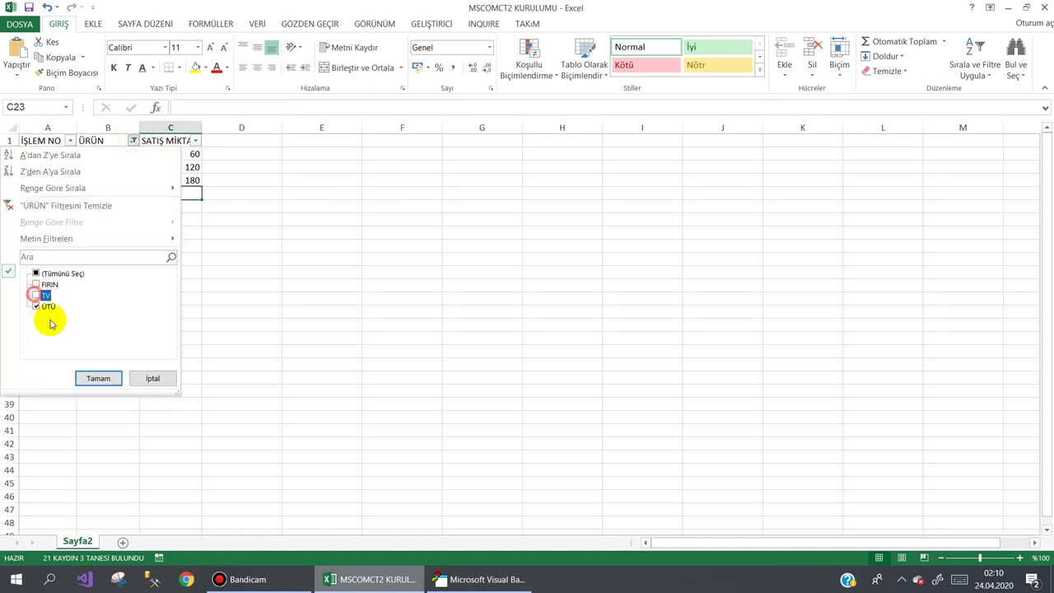
click(88, 379)
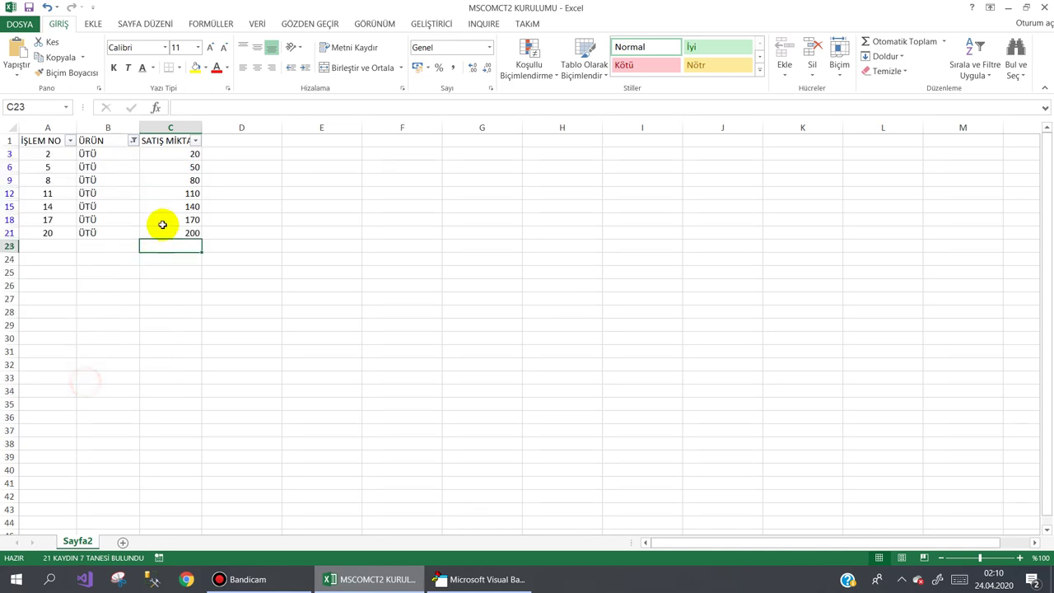
click(909, 50)
key(Return)
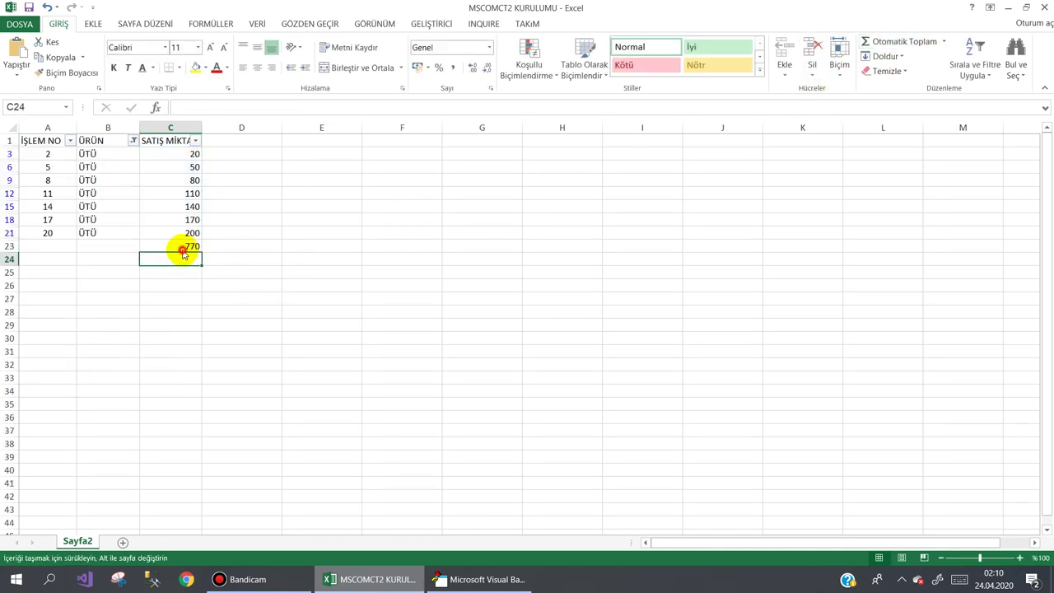
click(183, 246)
key(Delete)
Clear the ÜRÜN filter so all 21 sales rows show again.
click(133, 141)
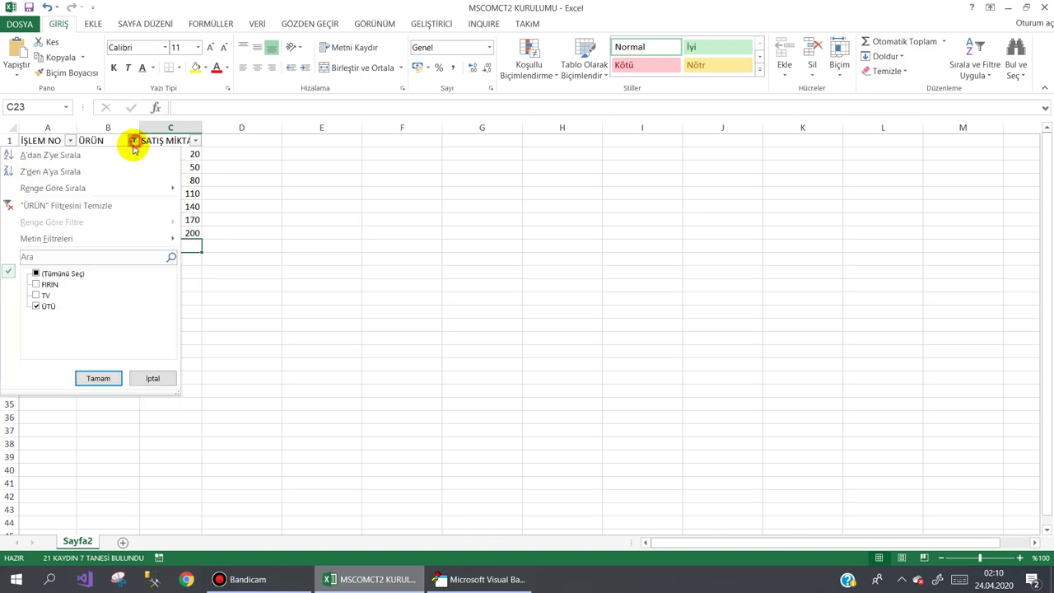
click(35, 274)
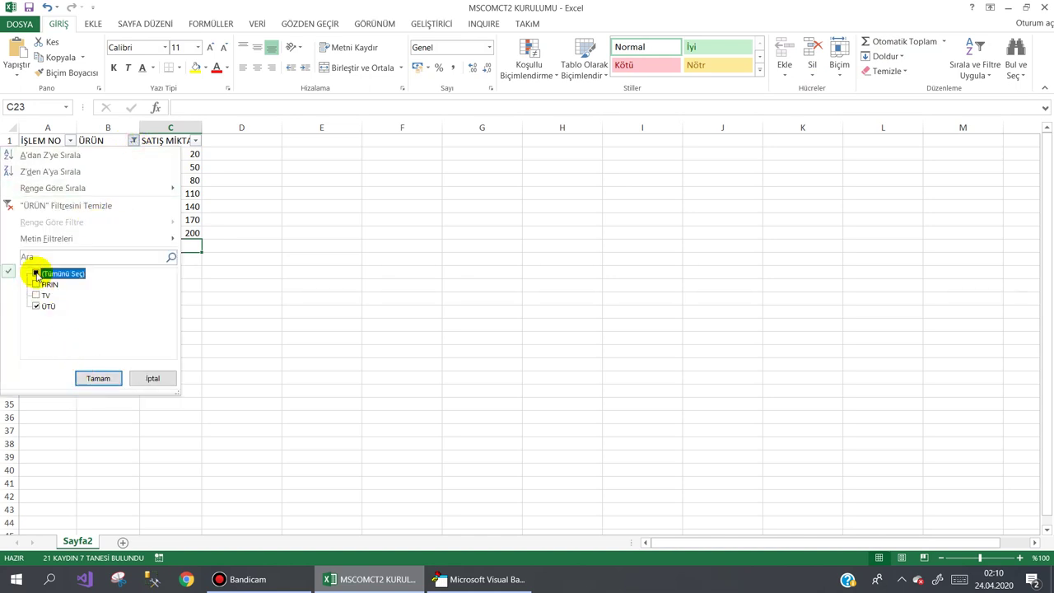
click(36, 274)
click(97, 378)
Rerun the totals form to confirm 1180, 770 and 360, then return to the UserForm1 design.
click(280, 206)
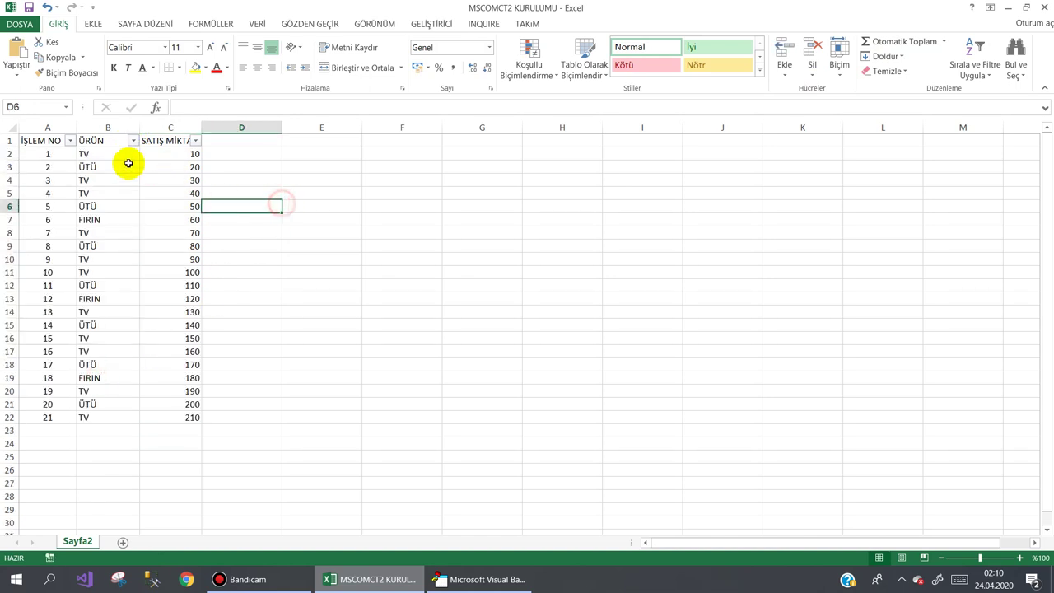
click(439, 580)
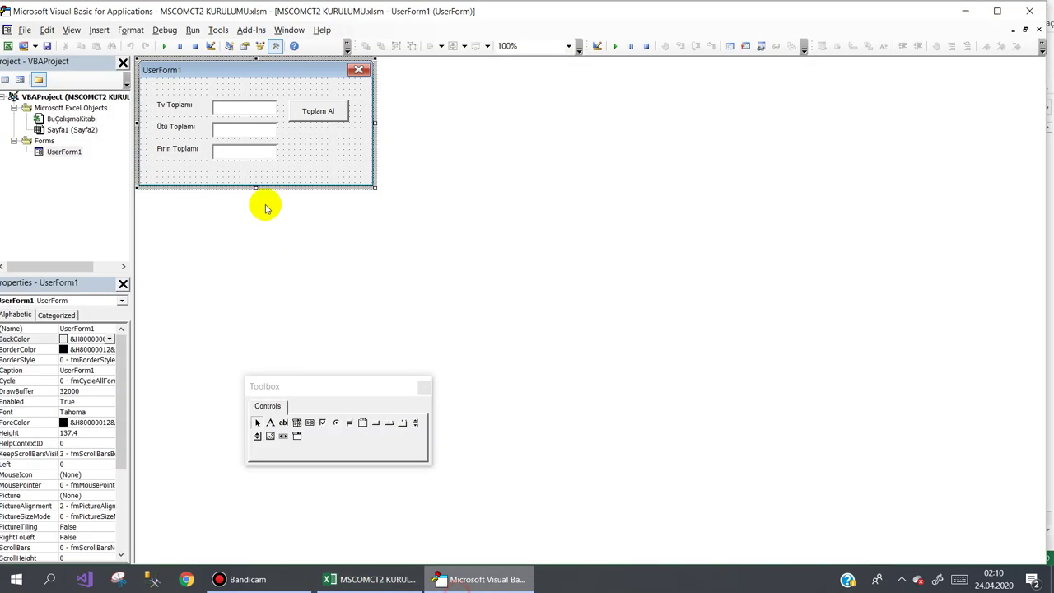
click(163, 46)
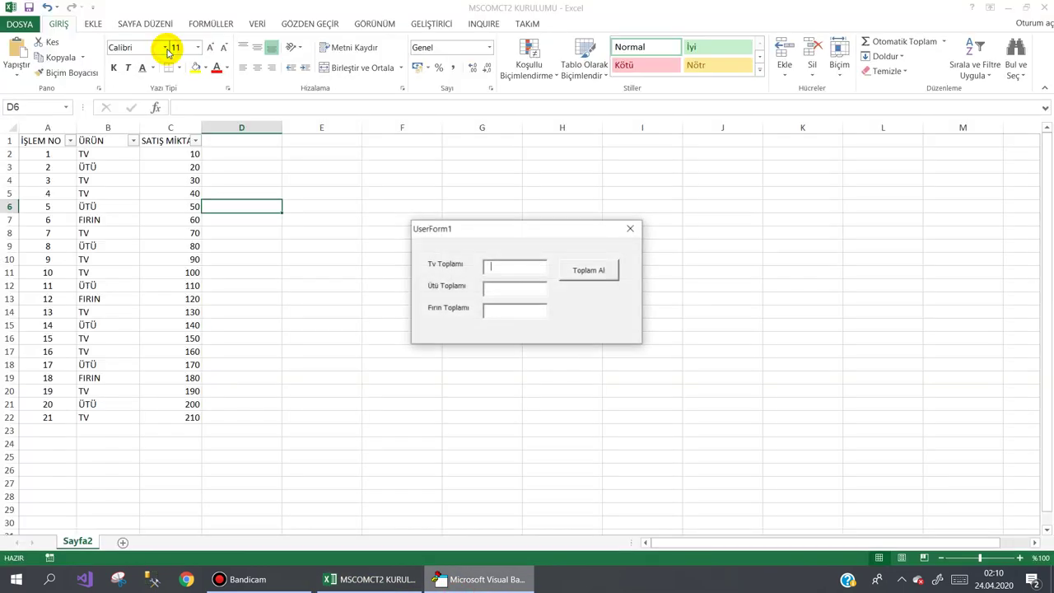
click(583, 273)
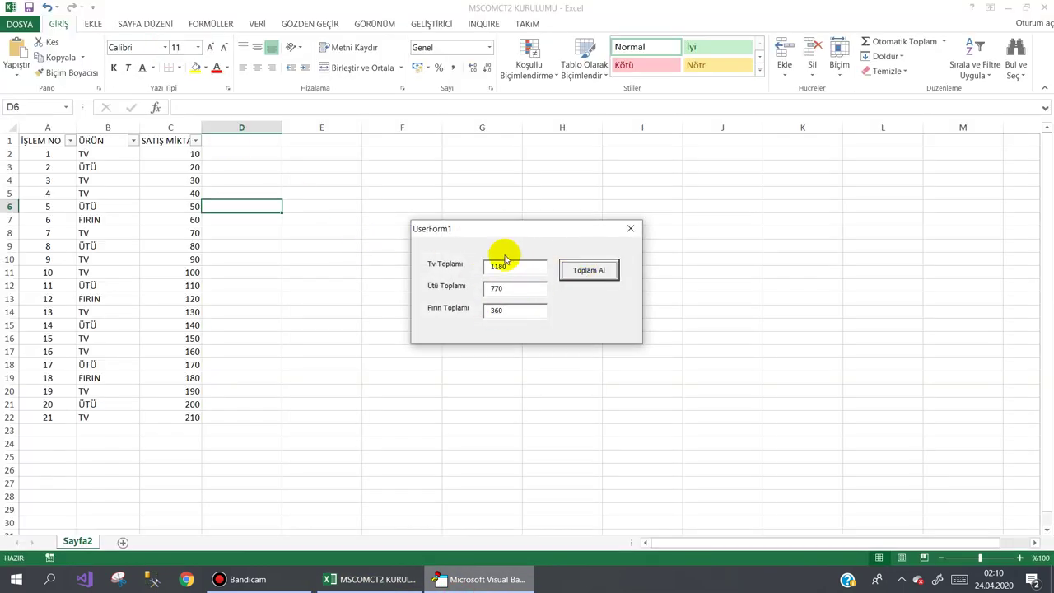
click(631, 229)
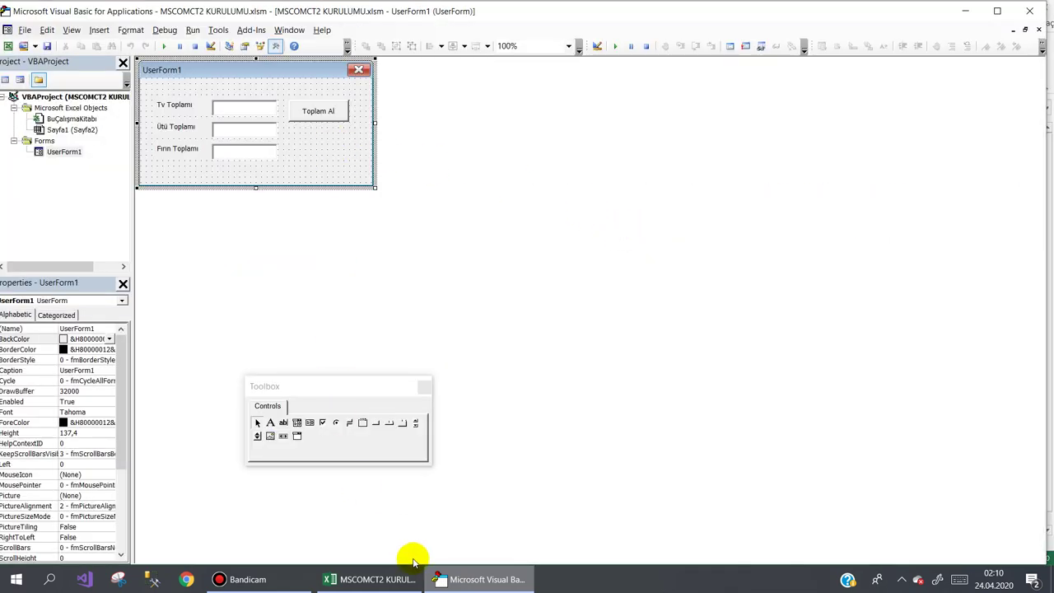
click(461, 580)
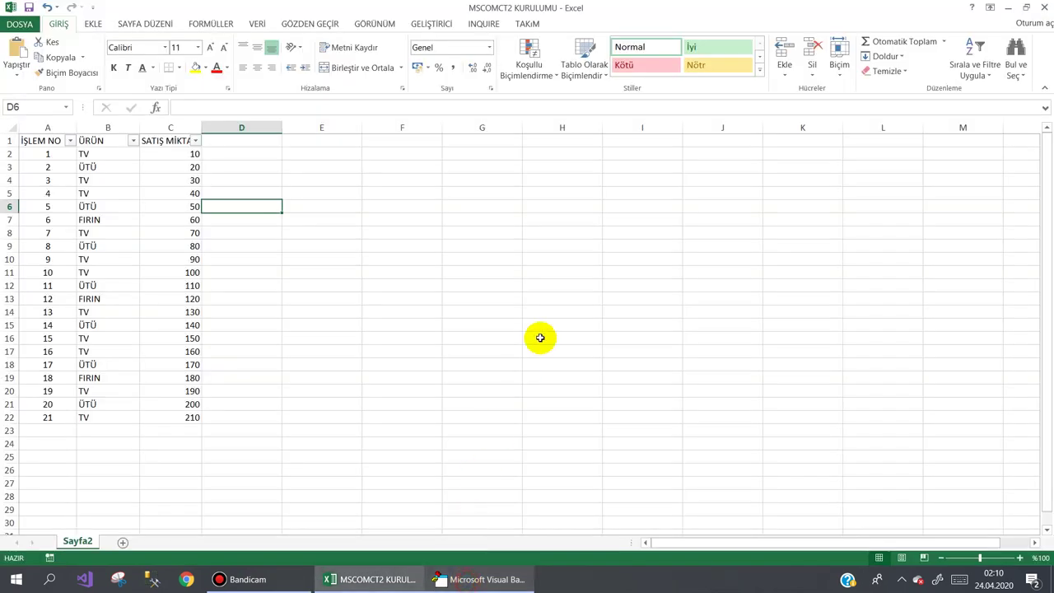
click(452, 583)
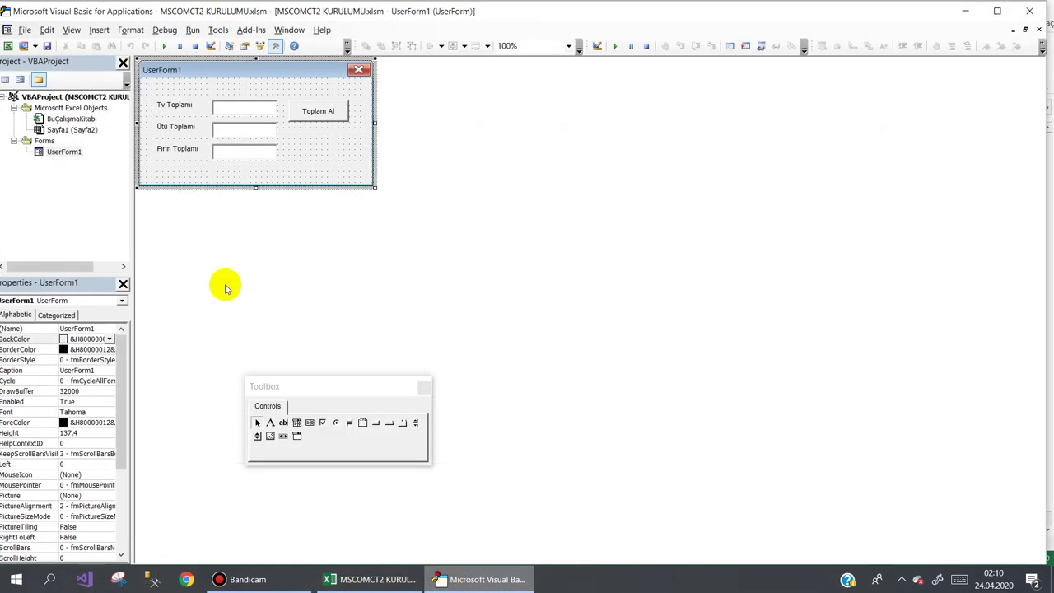
double_click(321, 114)
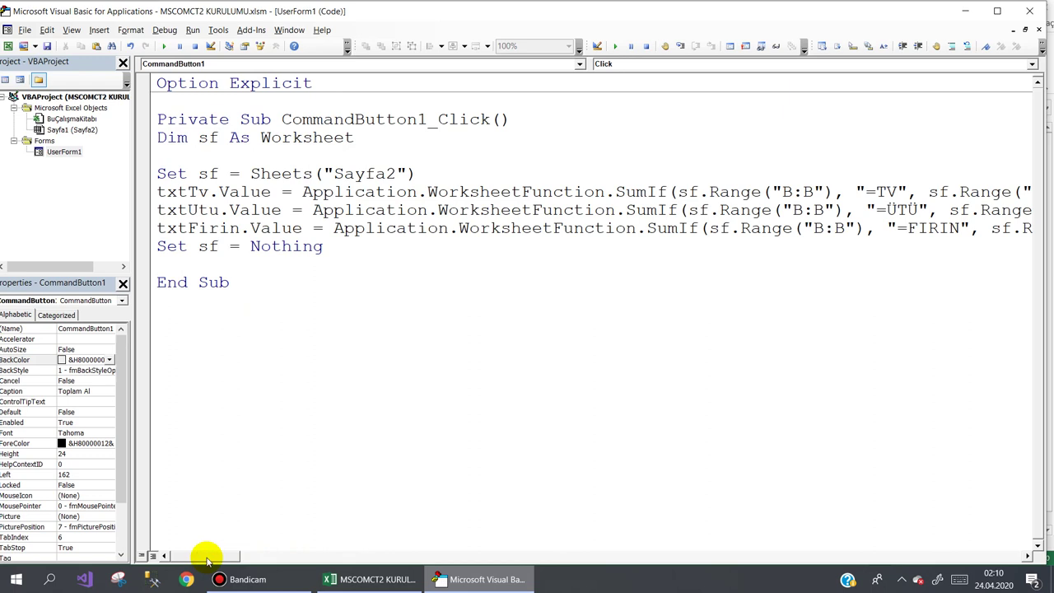
mouse_move(205, 555)
mouse_down()
mouse_move(224, 557)
mouse_move(201, 566)
mouse_up()
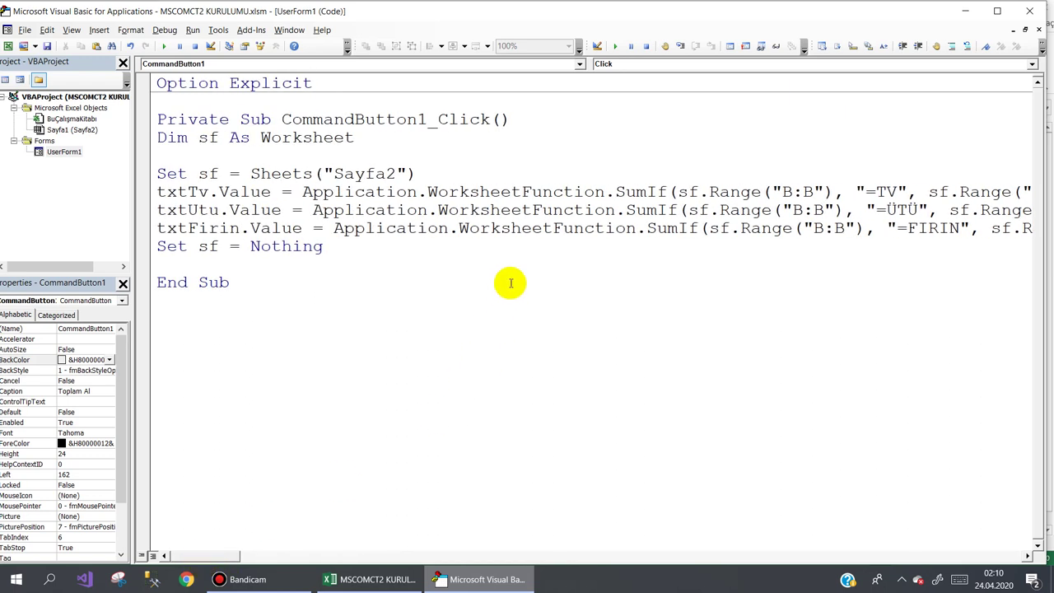
drag(668, 191, 302, 192)
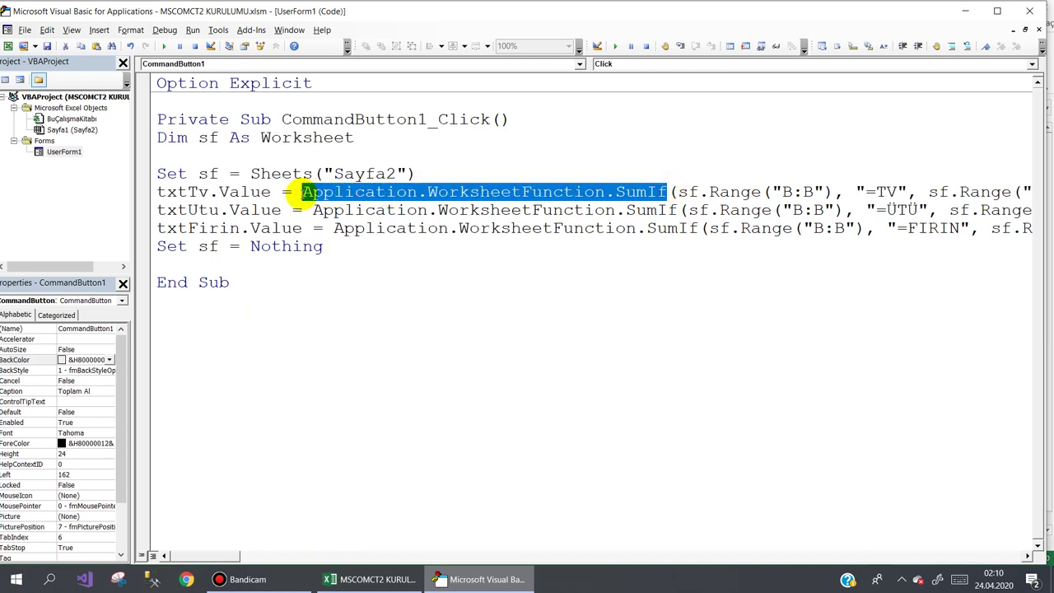
click(455, 303)
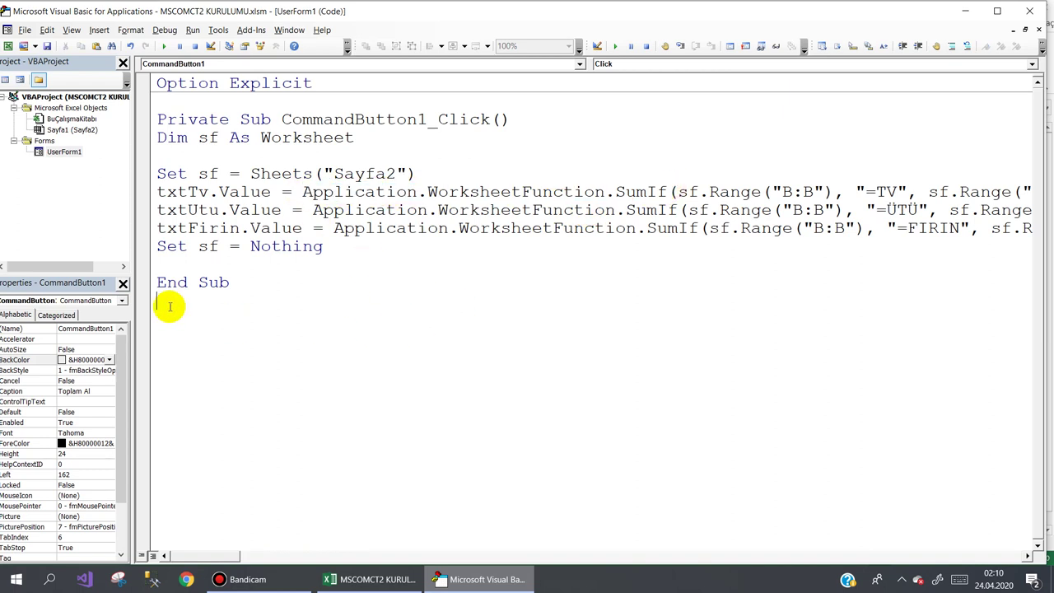
click(63, 153)
double_click(62, 153)
Enlarge UserForm1 and add Microsoft StatusBar Control 6.0 to the Toolbox.
click(334, 172)
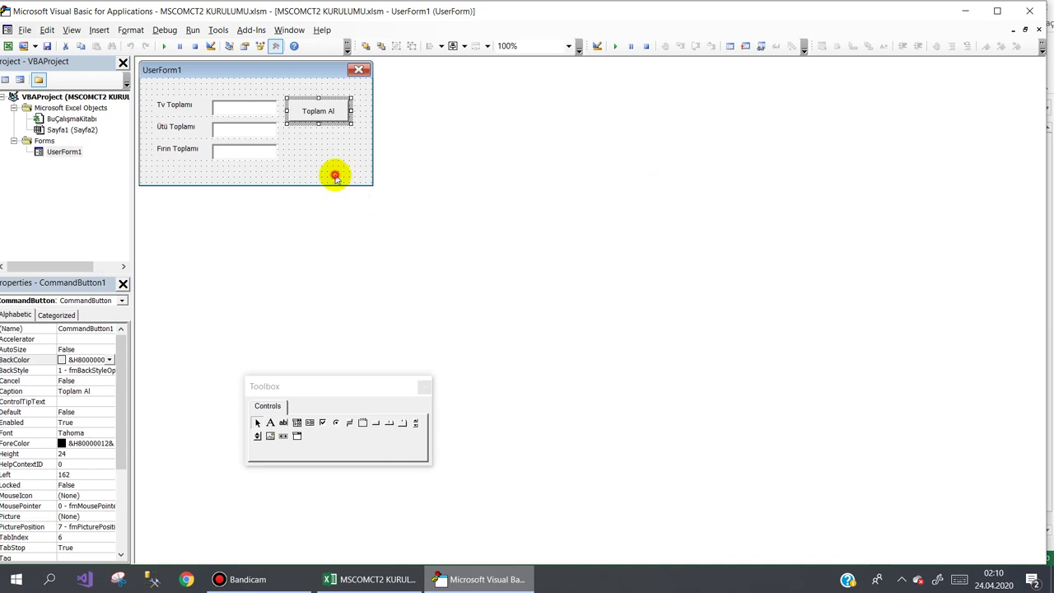
mouse_move(375, 188)
mouse_down()
mouse_move(400, 209)
mouse_move(574, 265)
mouse_up()
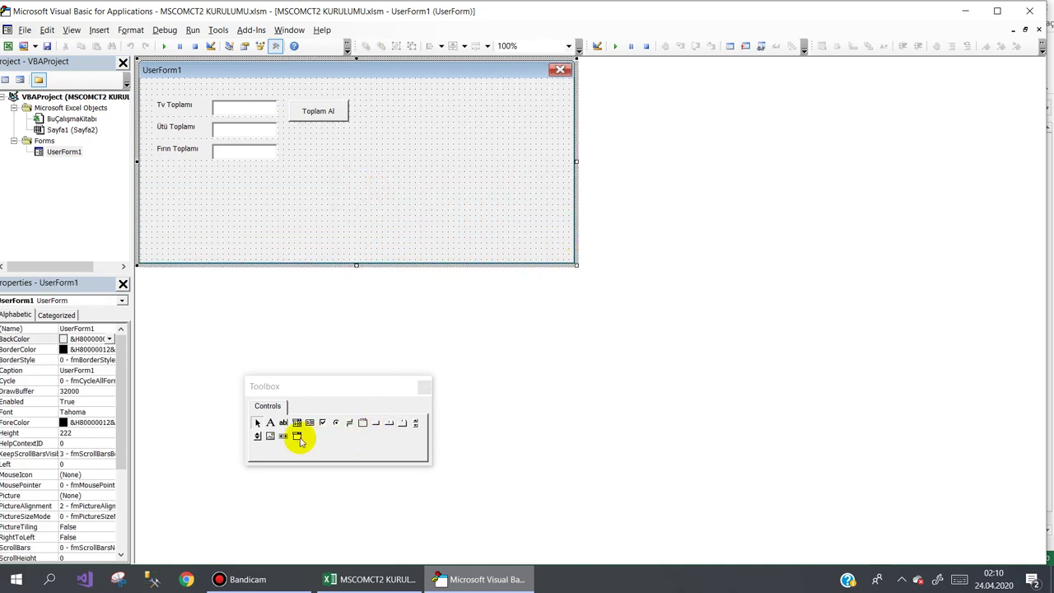
right_click(326, 445)
click(337, 451)
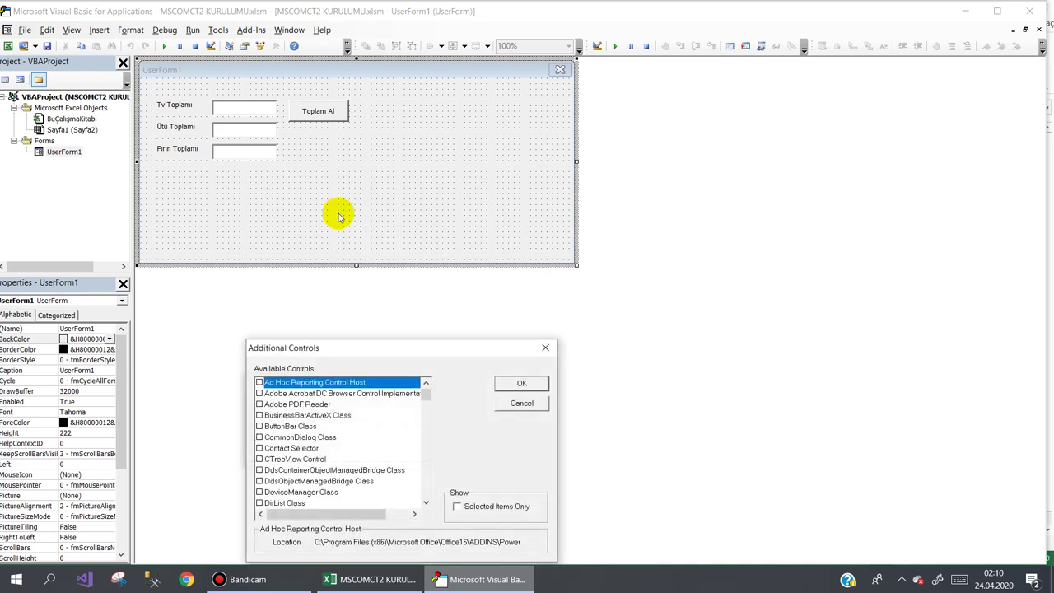
drag(426, 394, 423, 443)
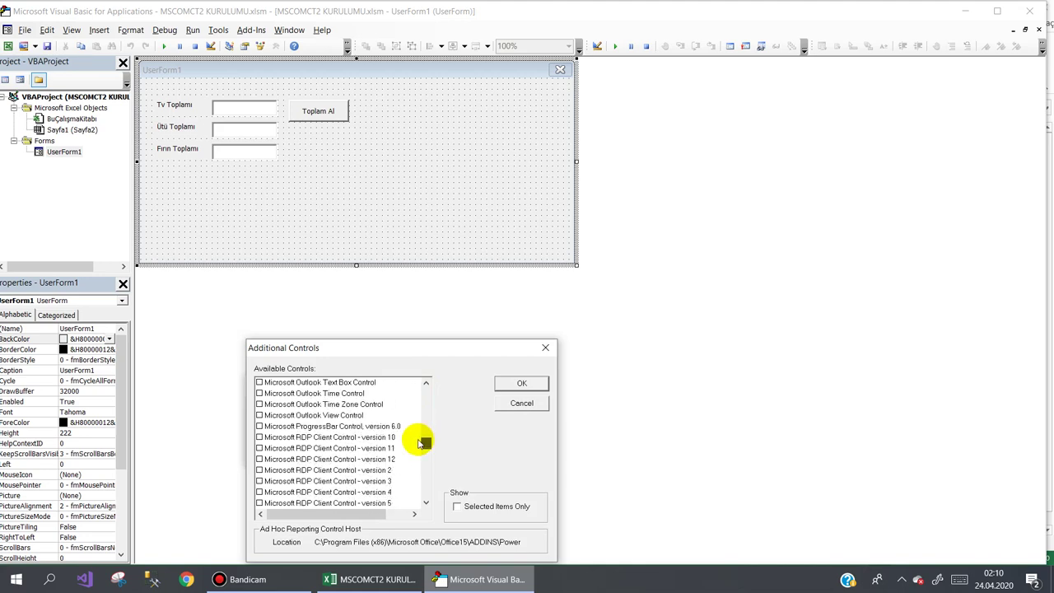
drag(423, 442, 416, 468)
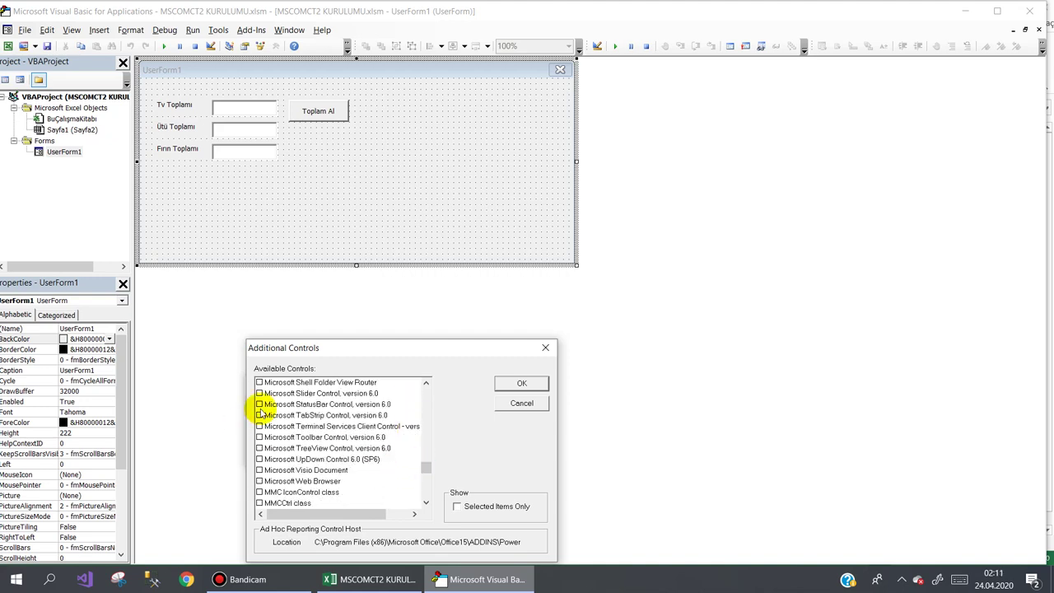
click(259, 405)
click(514, 392)
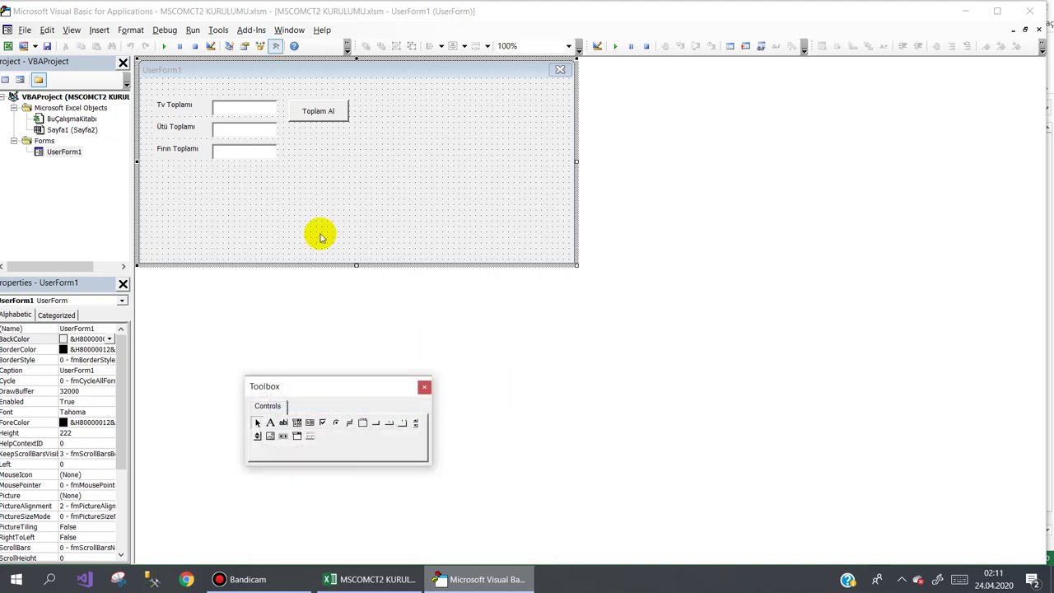
Draw a thin status bar along the bottom of the form.
click(310, 435)
mouse_move(319, 226)
mouse_down()
mouse_move(353, 248)
mouse_move(576, 260)
mouse_up()
drag(447, 225, 447, 237)
Label the status bar's panels Tv Toplamı: and Ütü Toplamı: in its Property Pages.
right_click(361, 249)
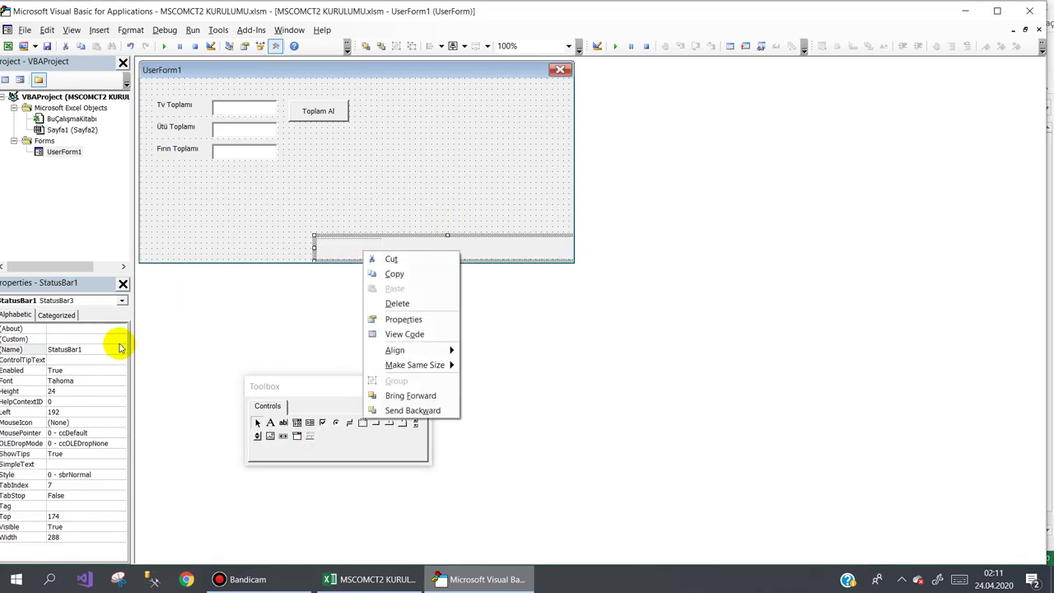
click(108, 338)
click(121, 339)
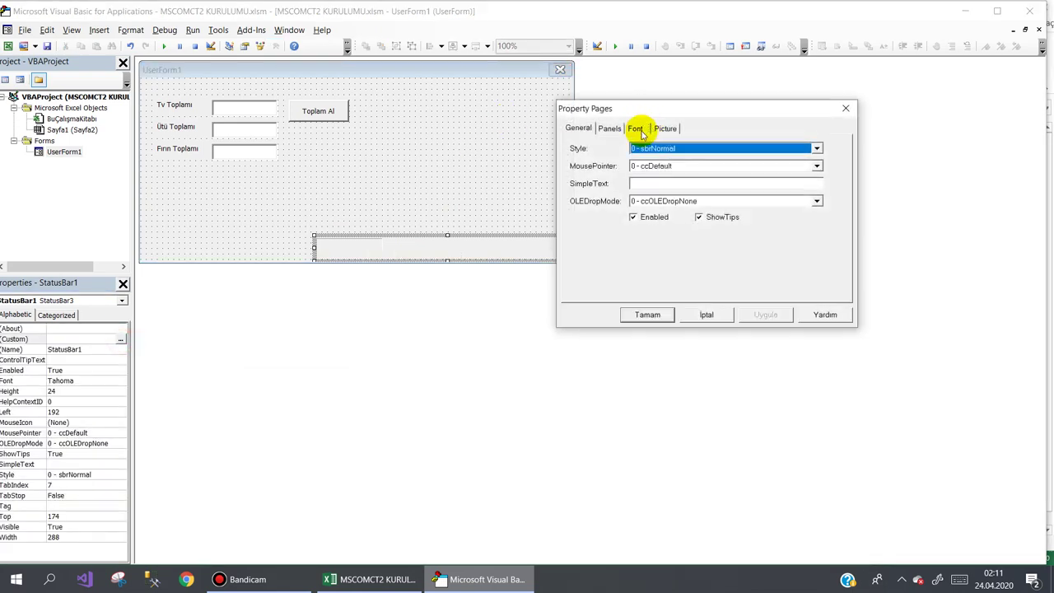
click(609, 130)
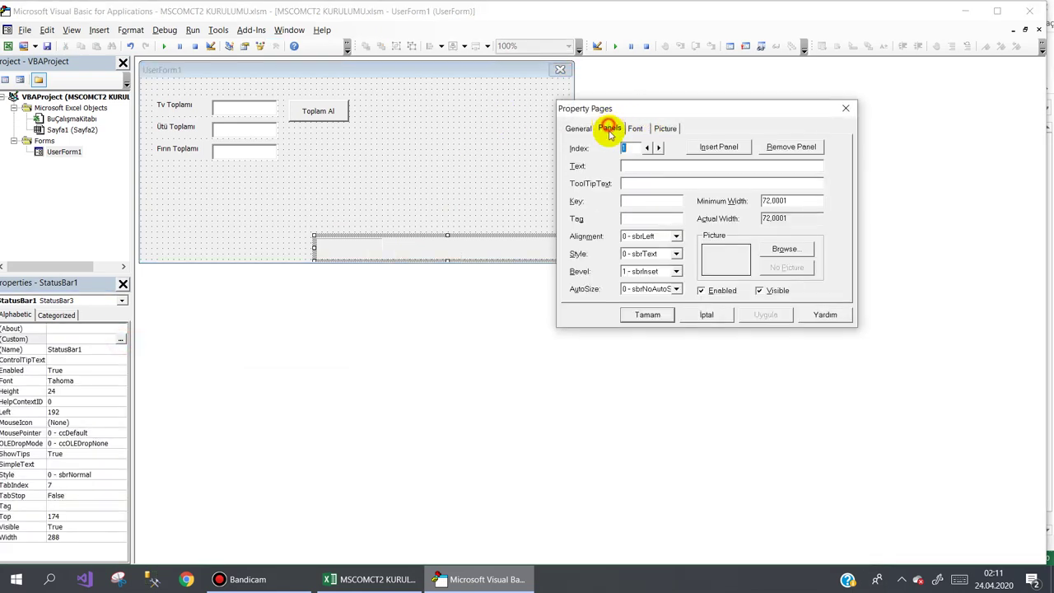
click(644, 165)
text(Tv)
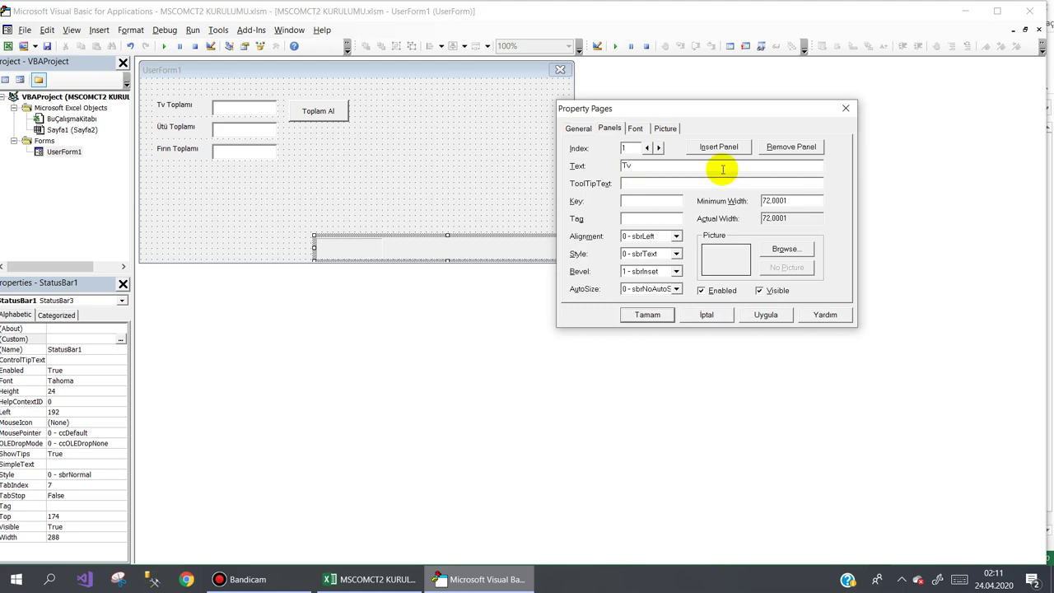
click(719, 147)
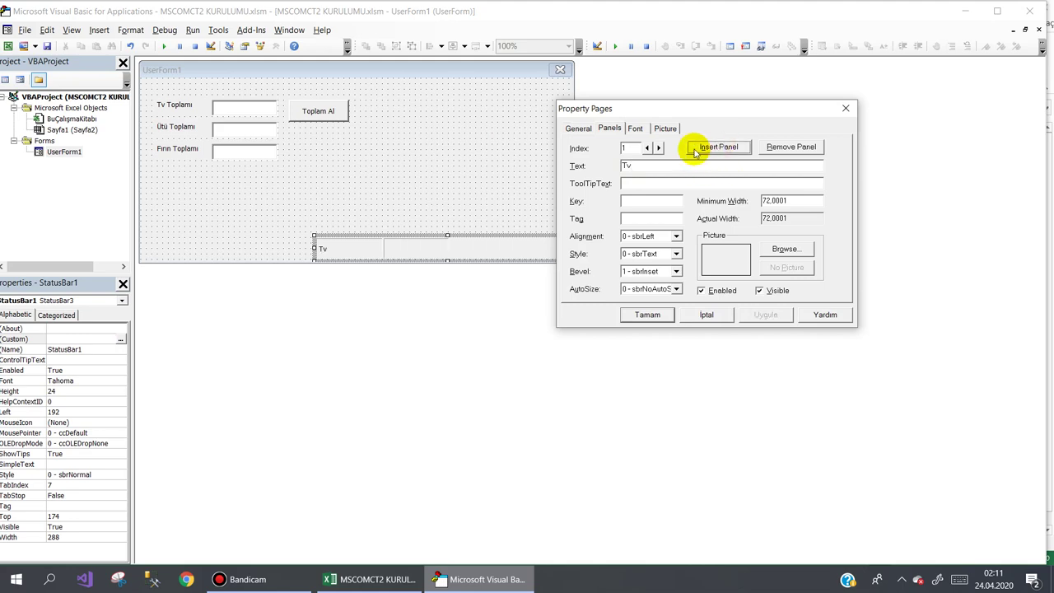
click(647, 148)
text(Ütü)
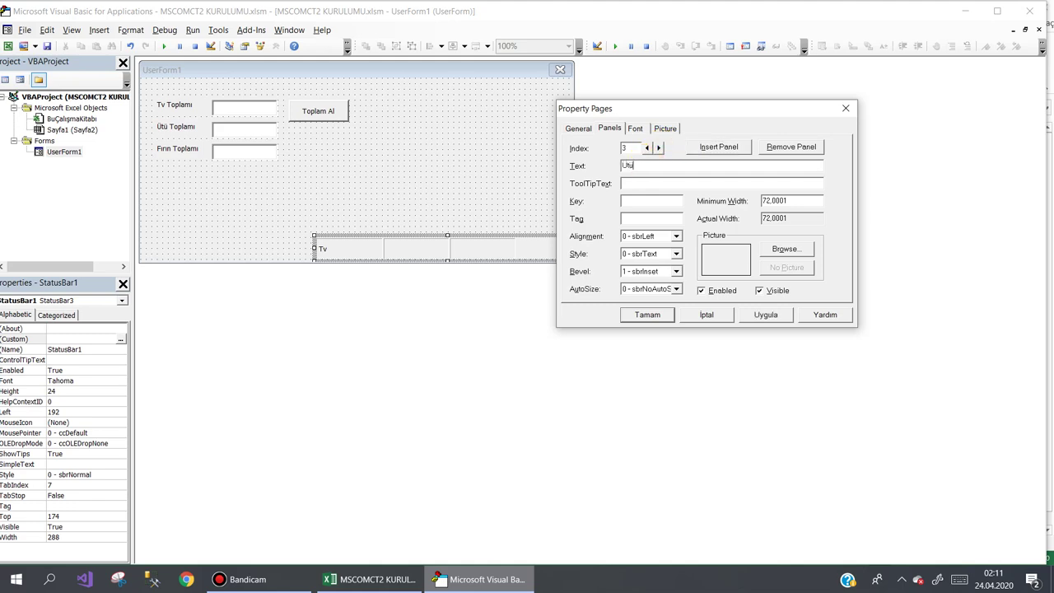
click(719, 147)
Revisit panels 1 to 3, edit the third panel's text, and apply the panel changes.
click(647, 147)
click(647, 147)
click(647, 147)
click(647, 148)
click(658, 147)
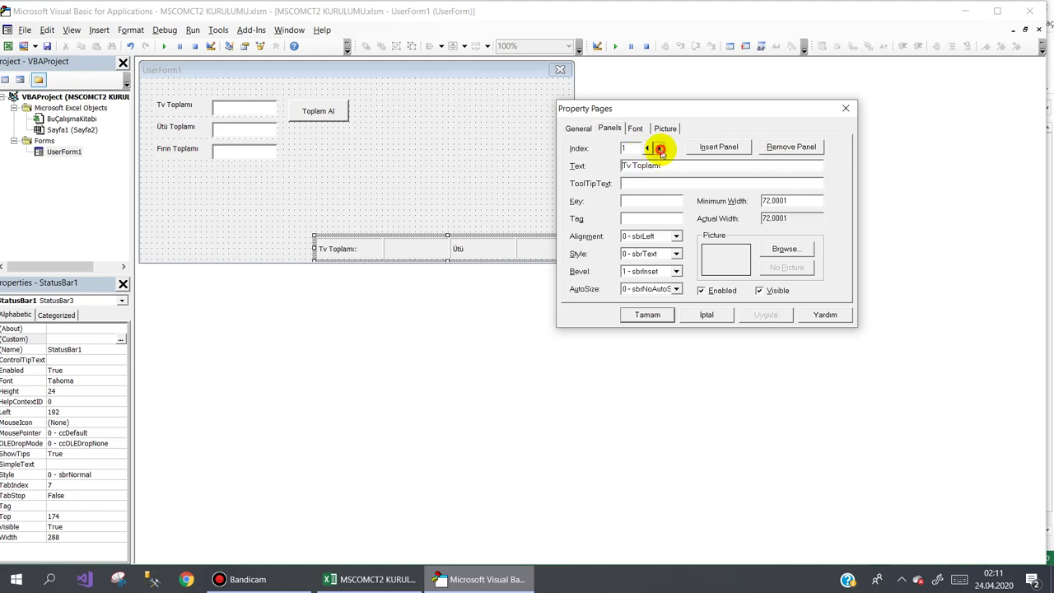
click(658, 148)
click(650, 166)
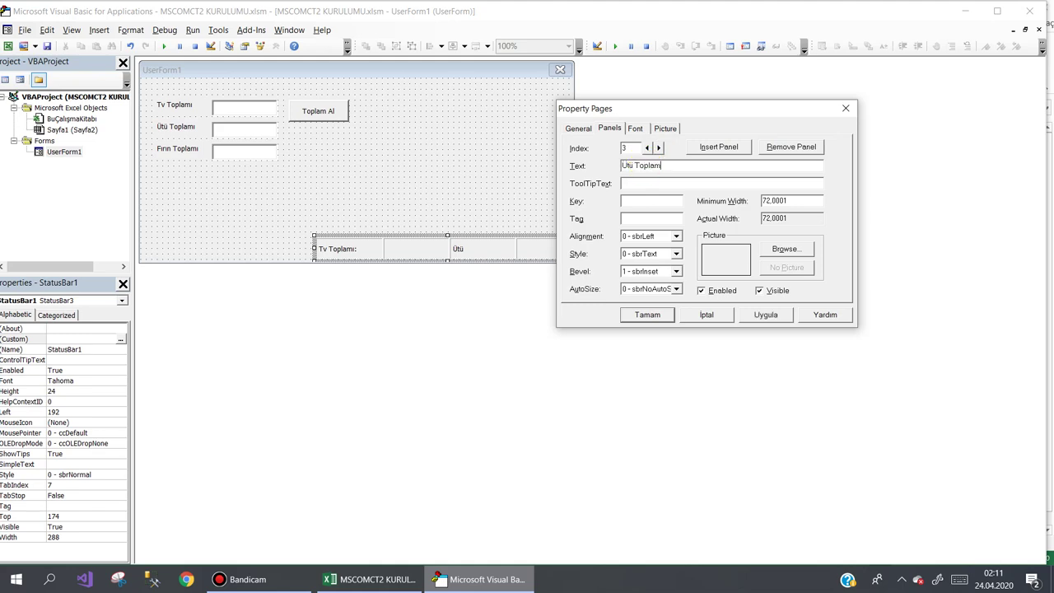
click(642, 315)
Delete the three labels and text boxes and move Toplam Al to the form's right side.
drag(278, 175, 156, 103)
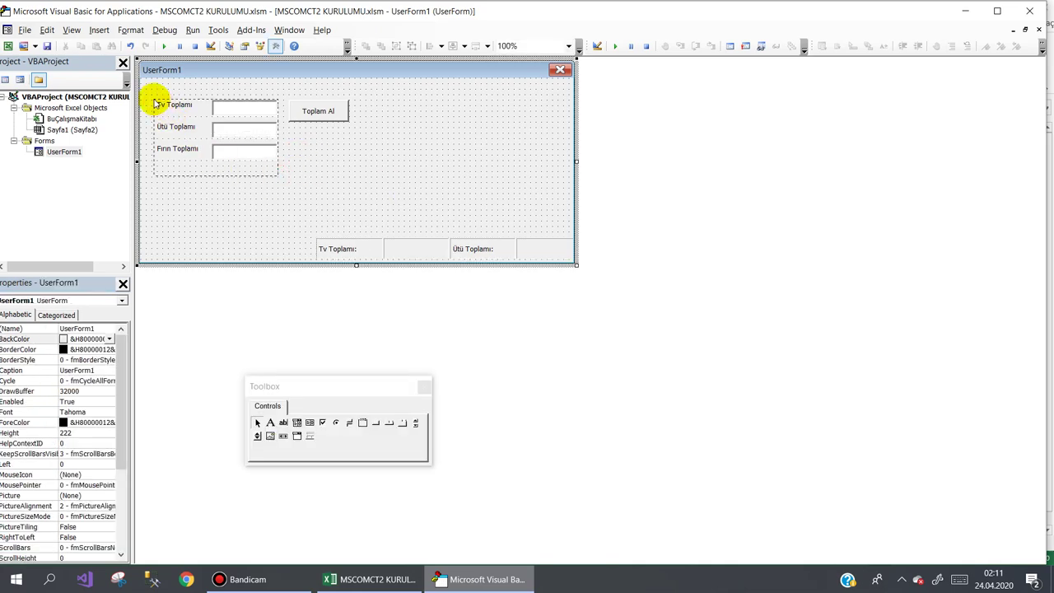
drag(154, 101, 152, 97)
key(Delete)
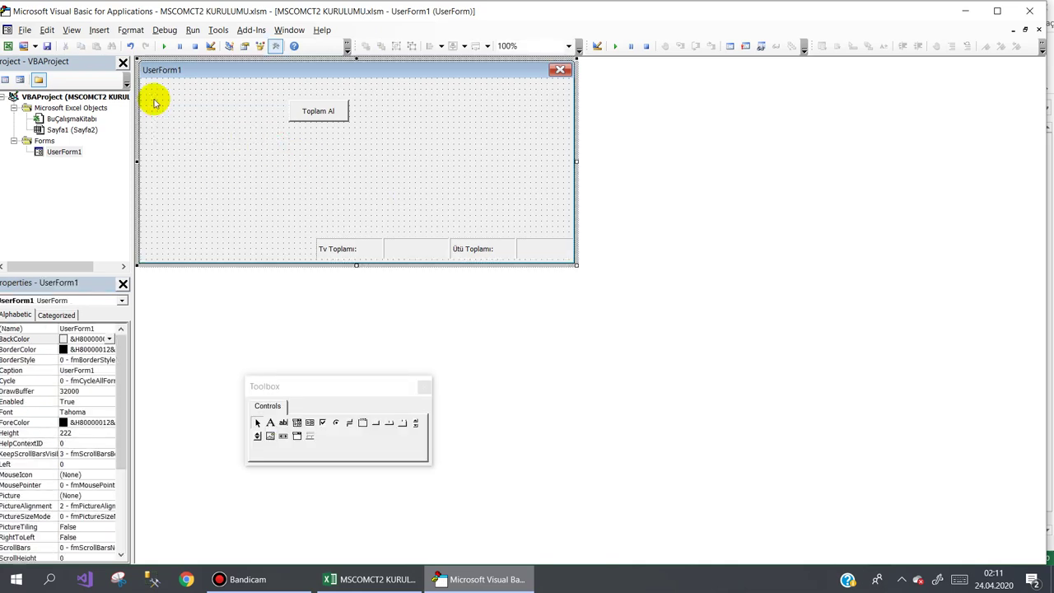
drag(317, 110, 548, 212)
Widen StatusBar1 toward the left edge of the form.
click(318, 250)
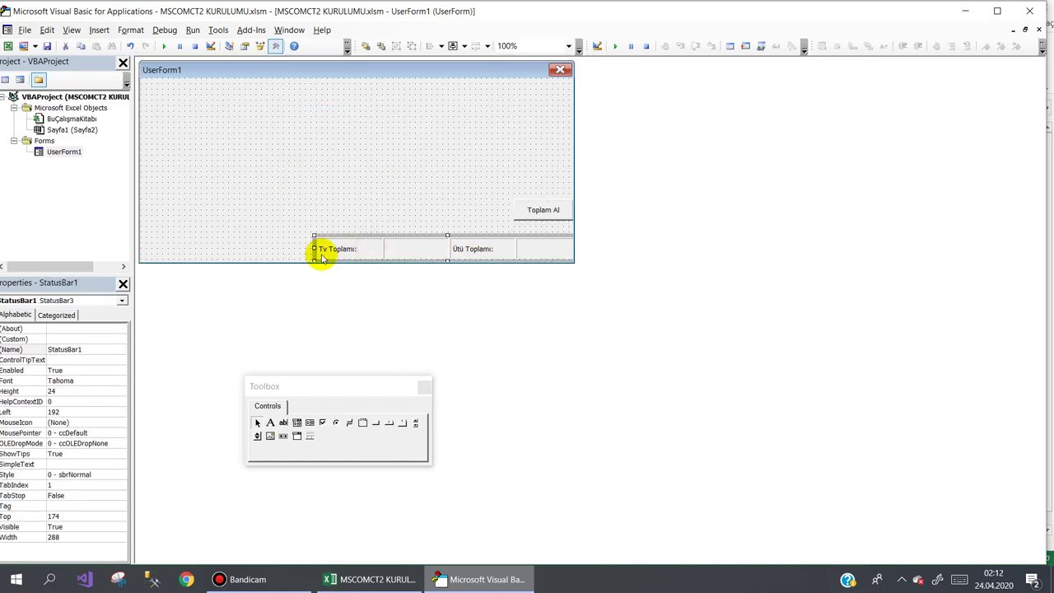
drag(313, 249, 251, 250)
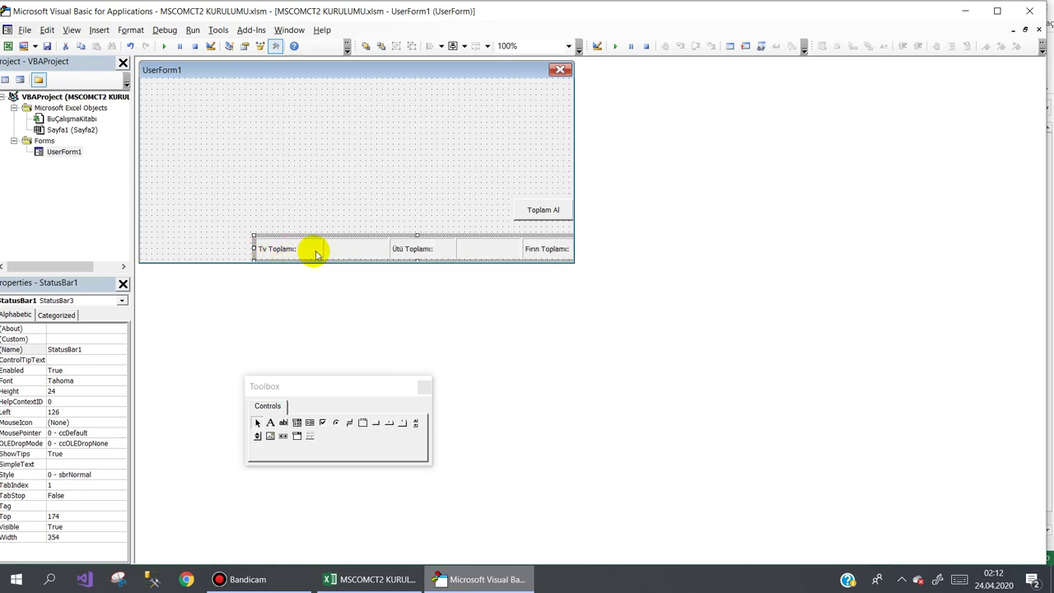
drag(387, 251, 342, 251)
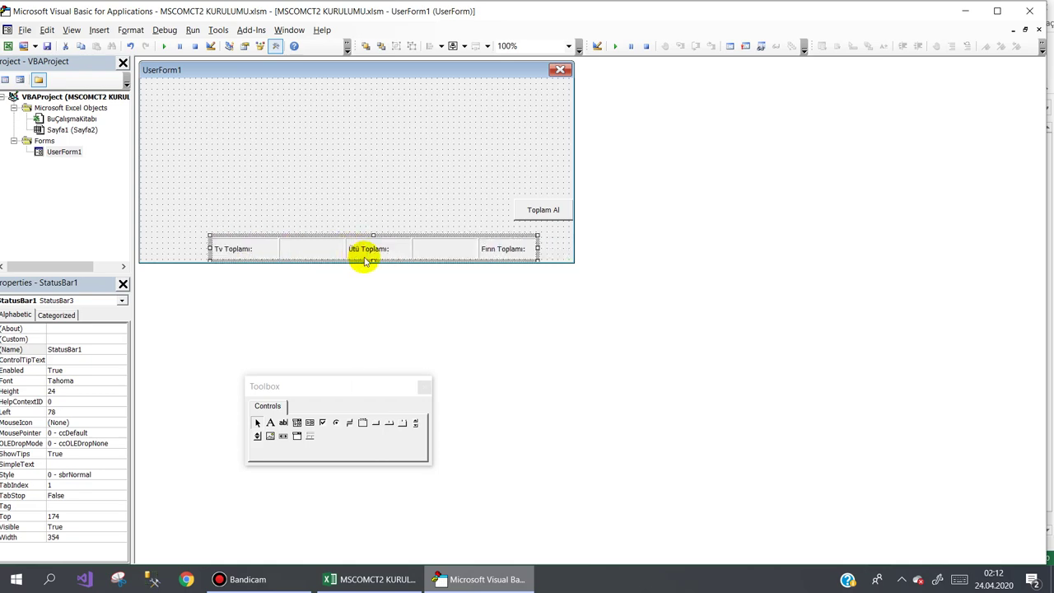
click(514, 249)
click(329, 249)
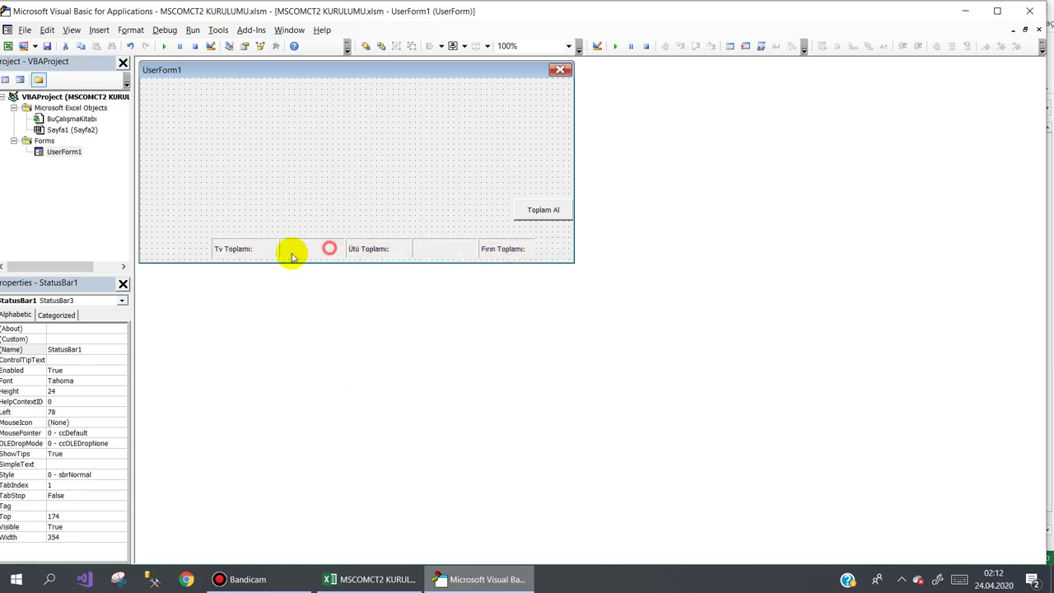
click(223, 219)
click(225, 245)
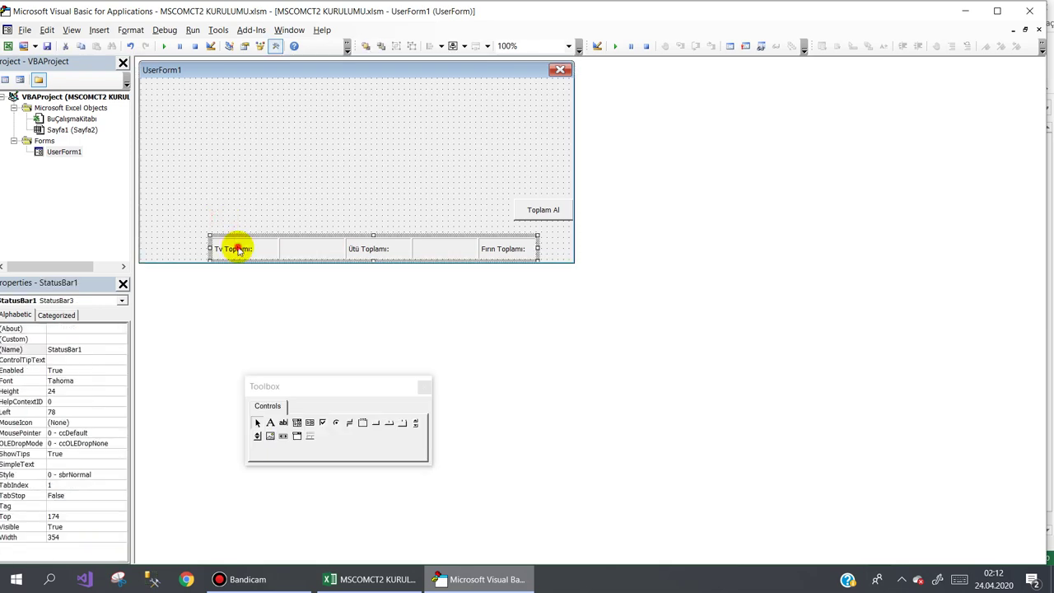
click(117, 336)
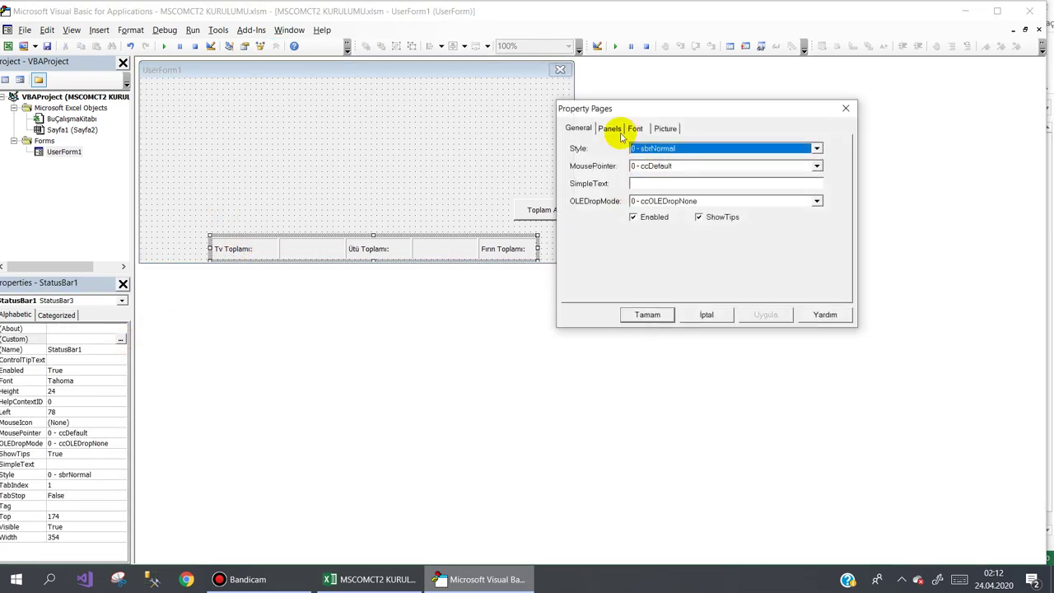
Step through the status bar panels up to panel 6 and confirm the Property Pages.
click(609, 128)
click(656, 149)
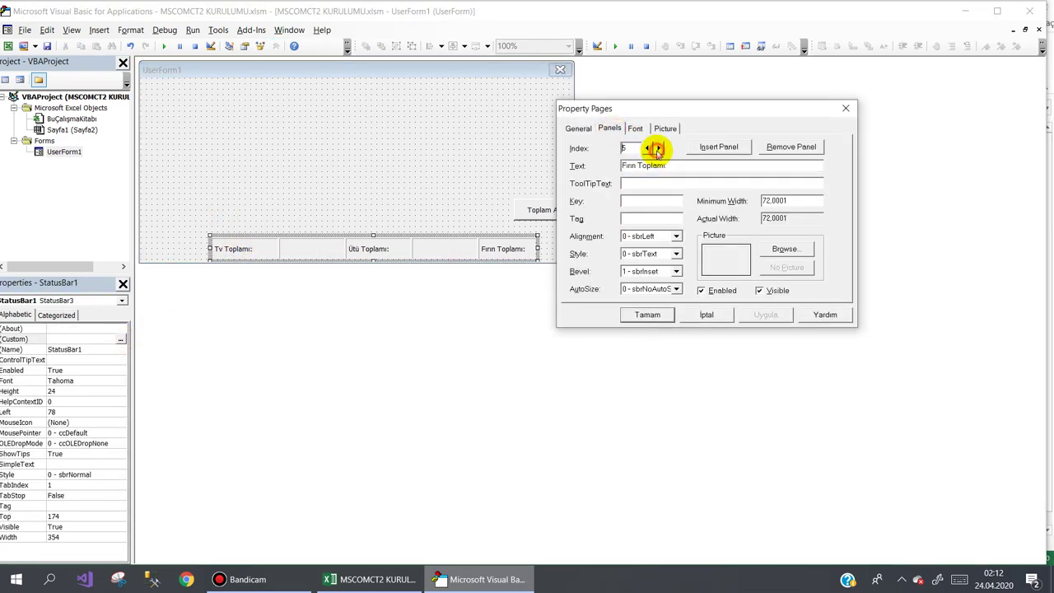
click(707, 146)
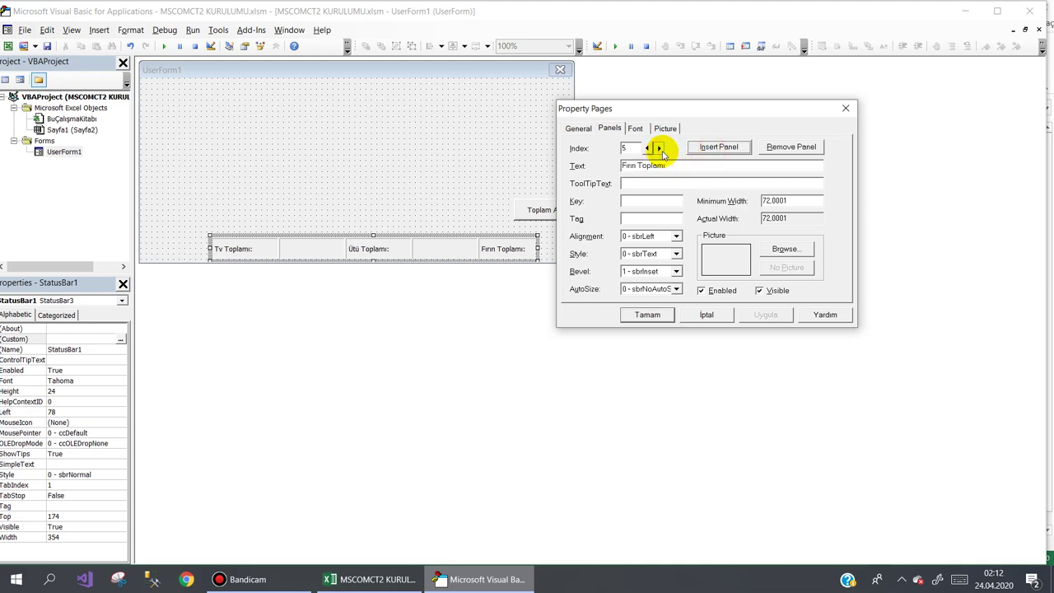
click(660, 149)
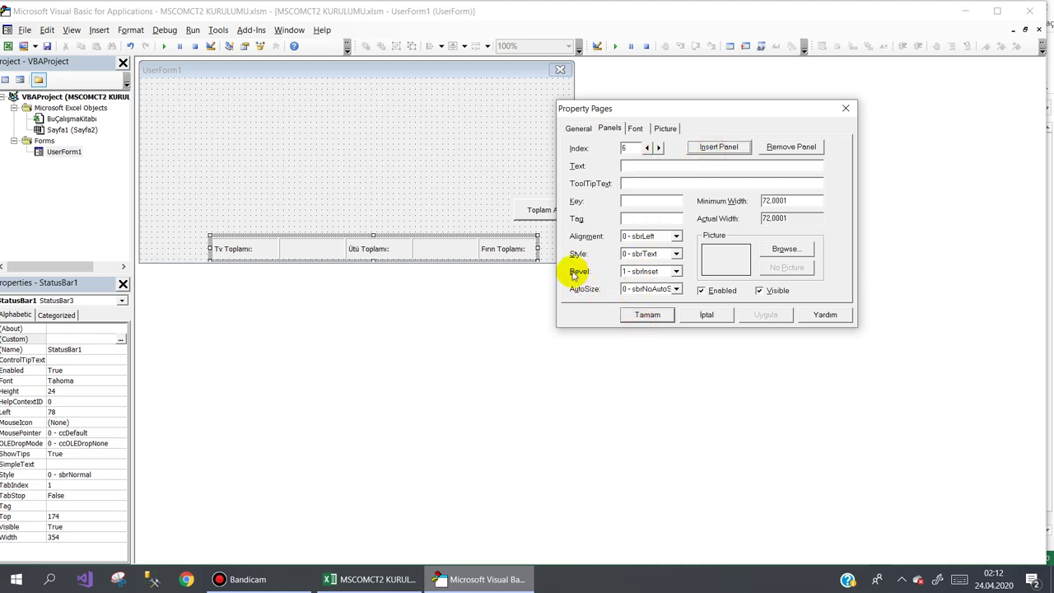
click(647, 314)
Stretch StatusBar1 to 426 wide at Left 48, reaching the form's right edge.
drag(537, 249, 574, 249)
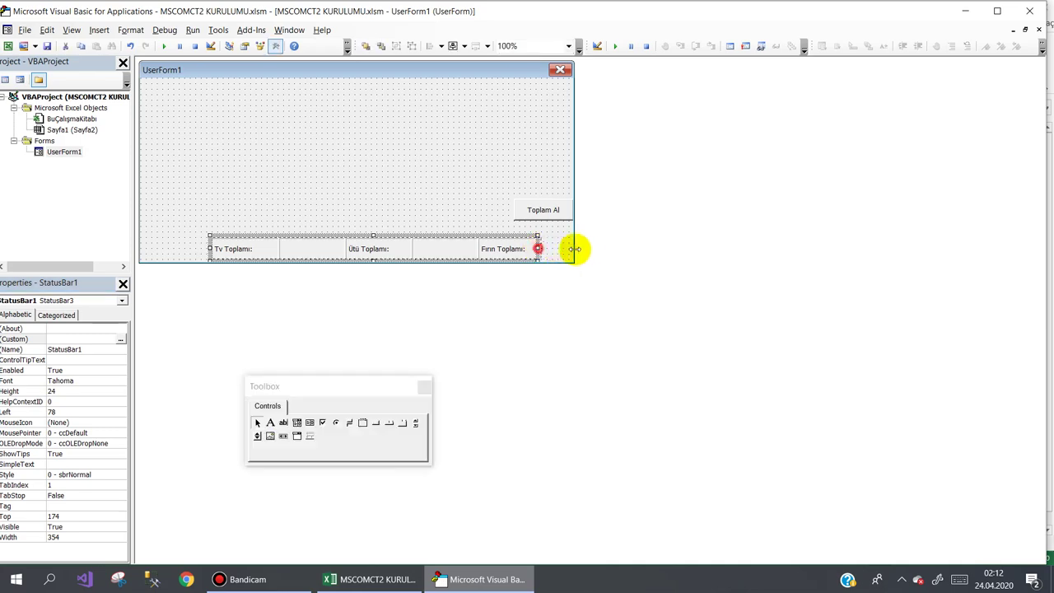
drag(417, 247, 390, 247)
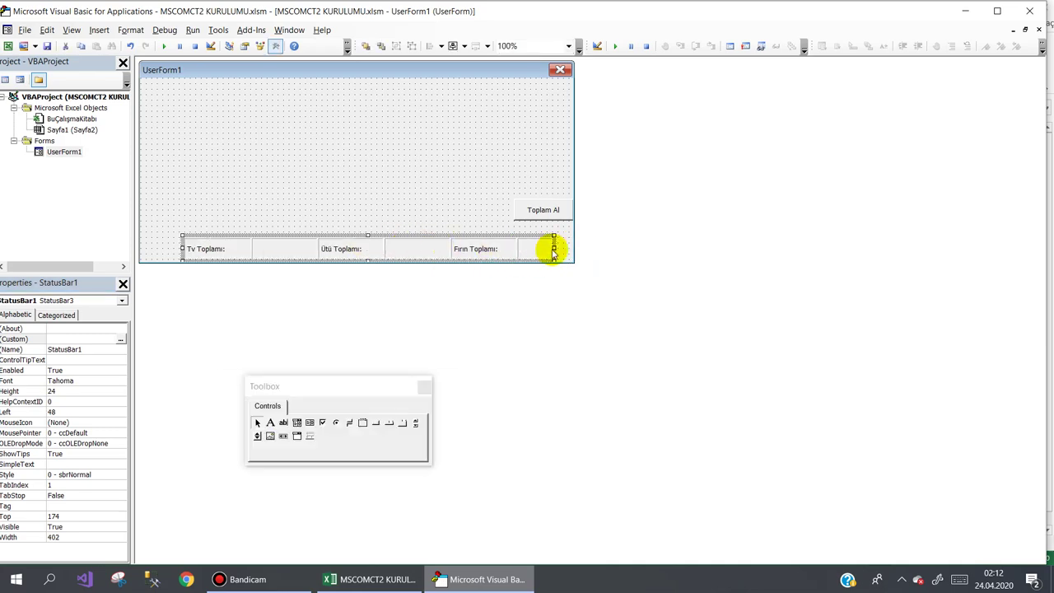
drag(554, 248, 574, 249)
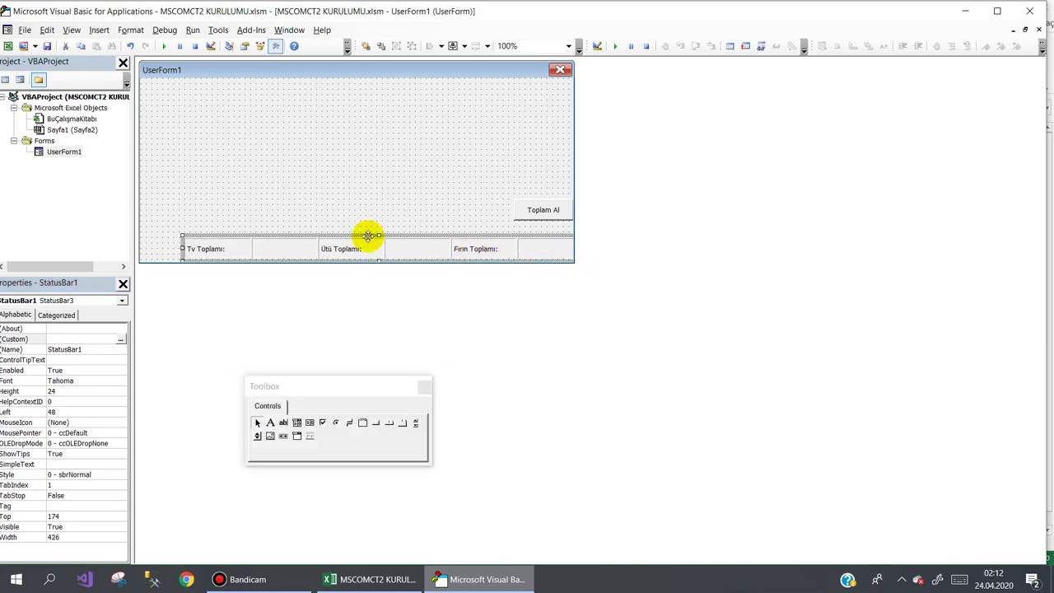
drag(360, 238, 354, 240)
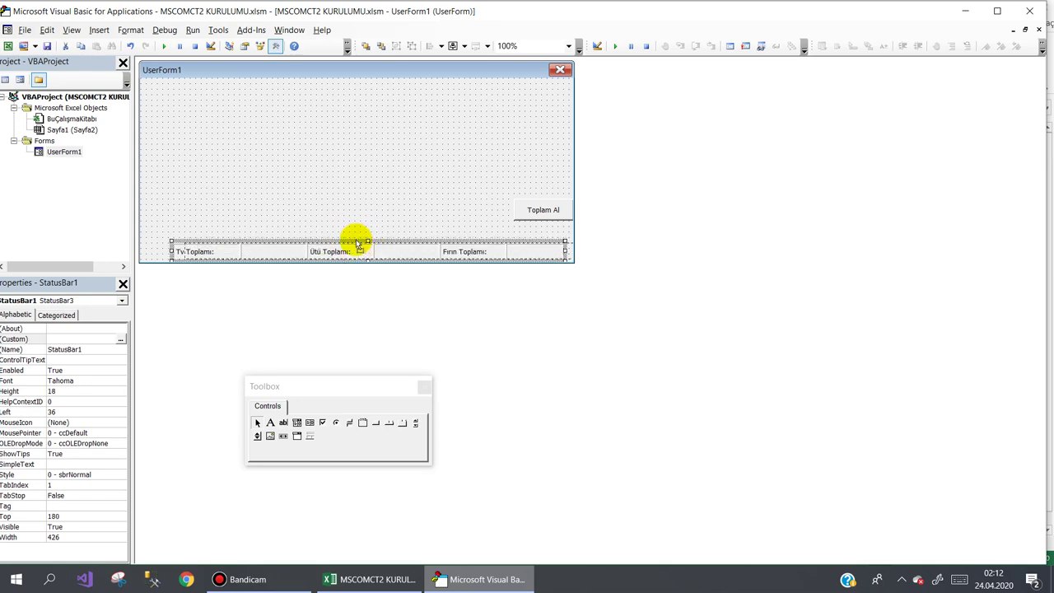
click(356, 213)
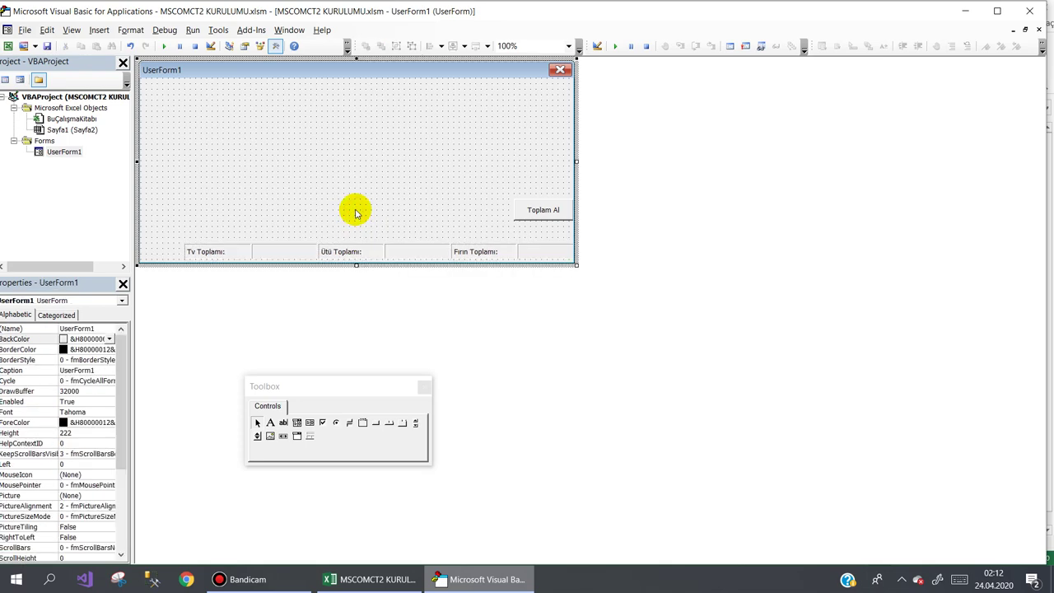
click(251, 246)
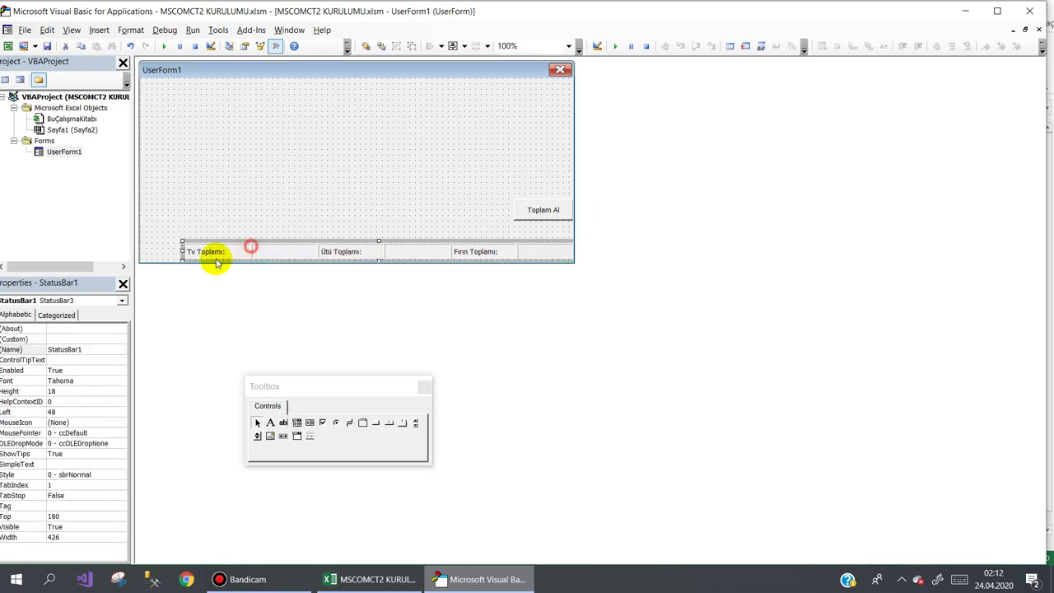
double_click(70, 349)
key(ctrl+c)
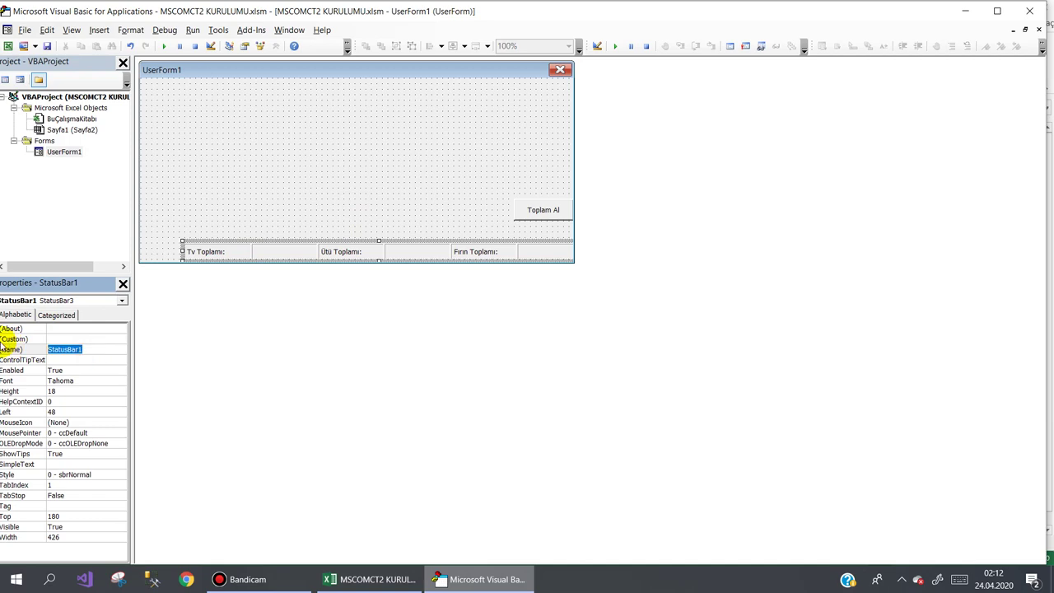
Replace txtTv.Value with StatusBar1.Panels(2).Text in the Toplam Al click code.
double_click(527, 211)
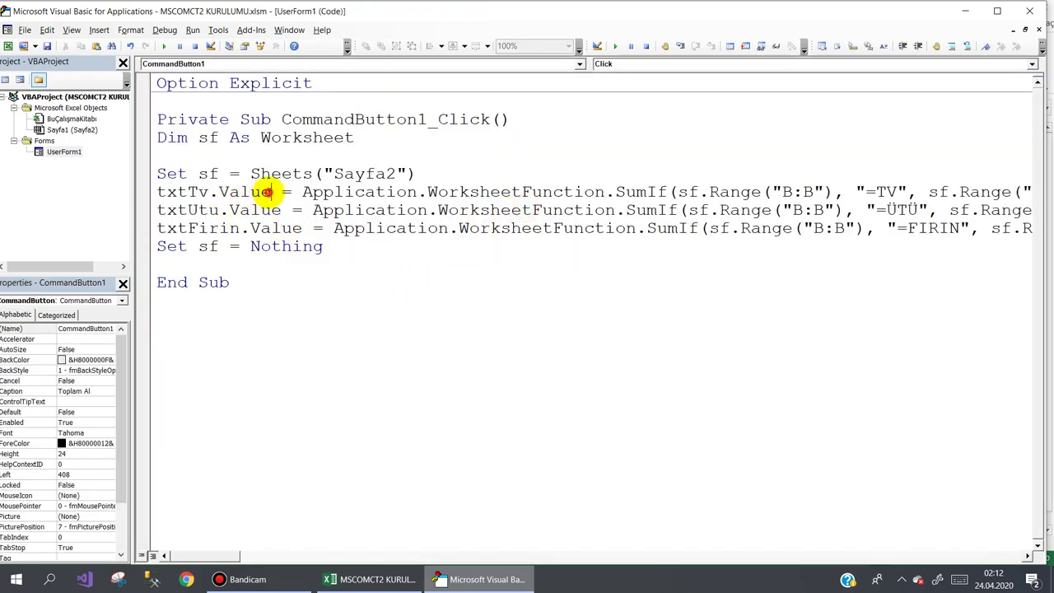
drag(270, 192, 131, 192)
key(ctrl+v)
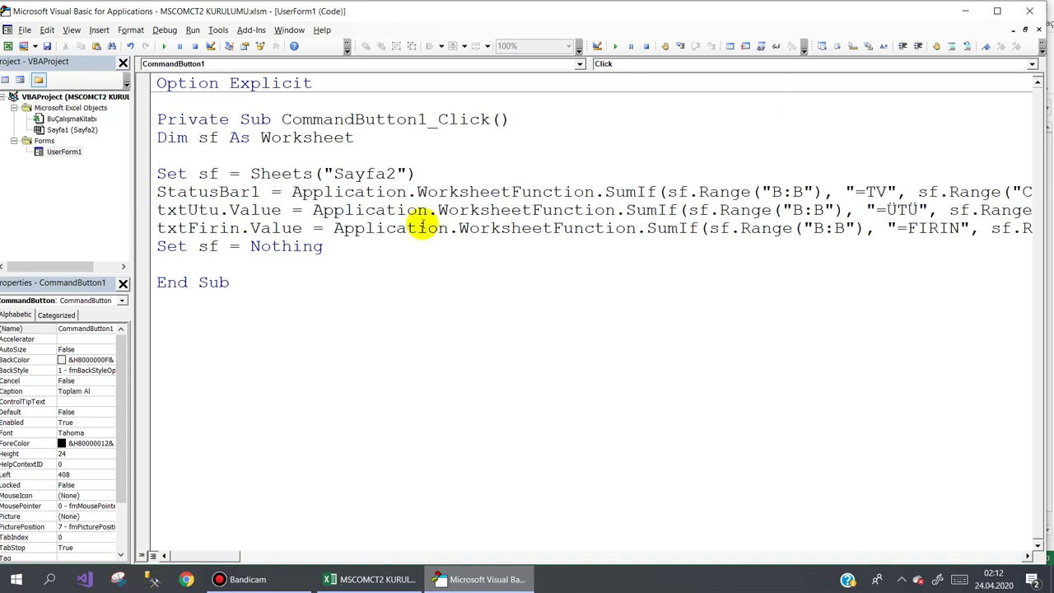
text(.)
text(p)
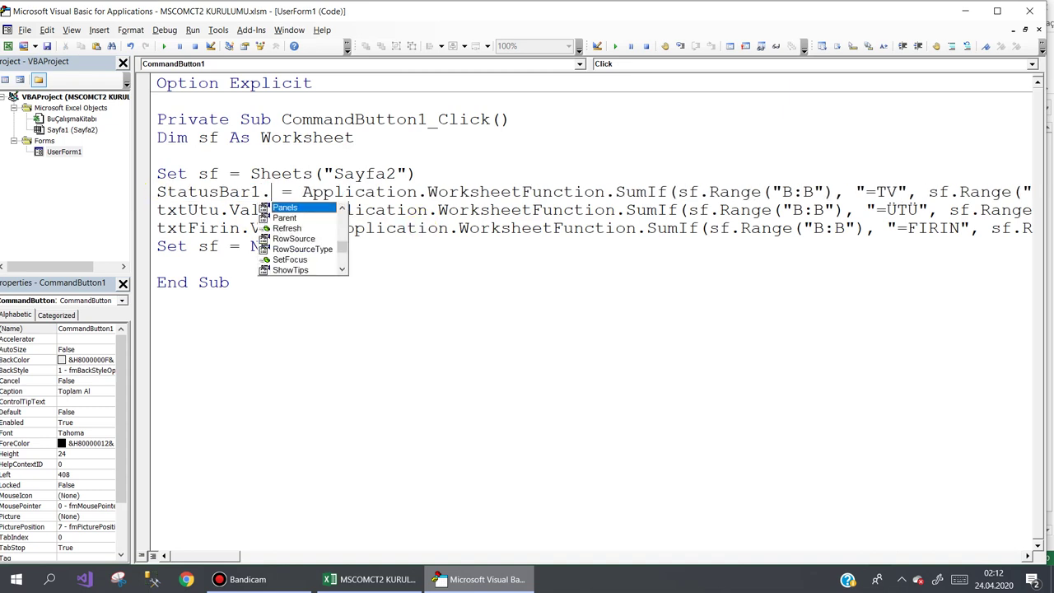
text(anels()
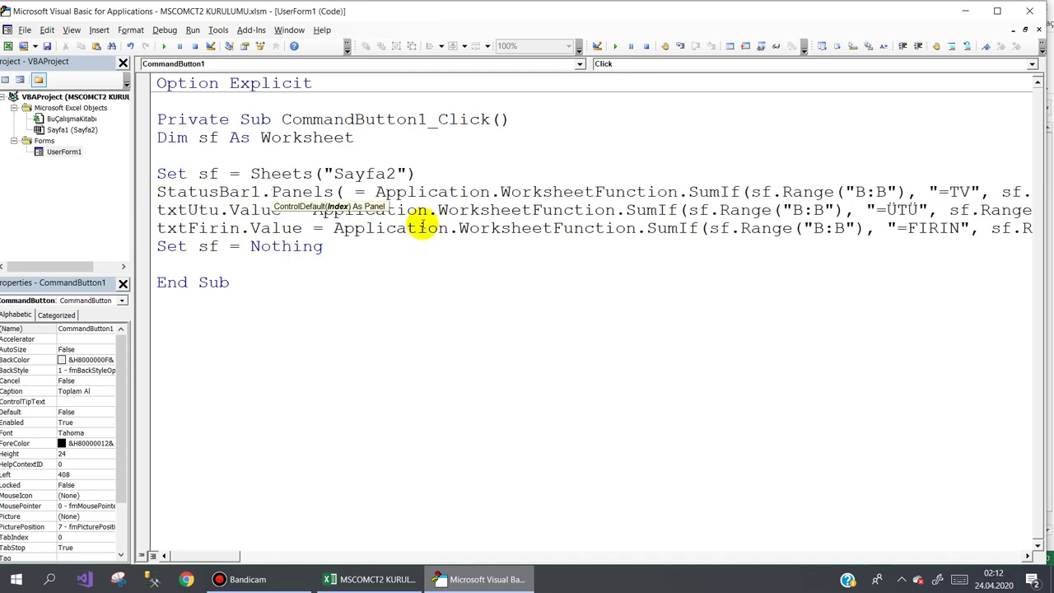
text(1)
key(BackSpace)
text(2).)
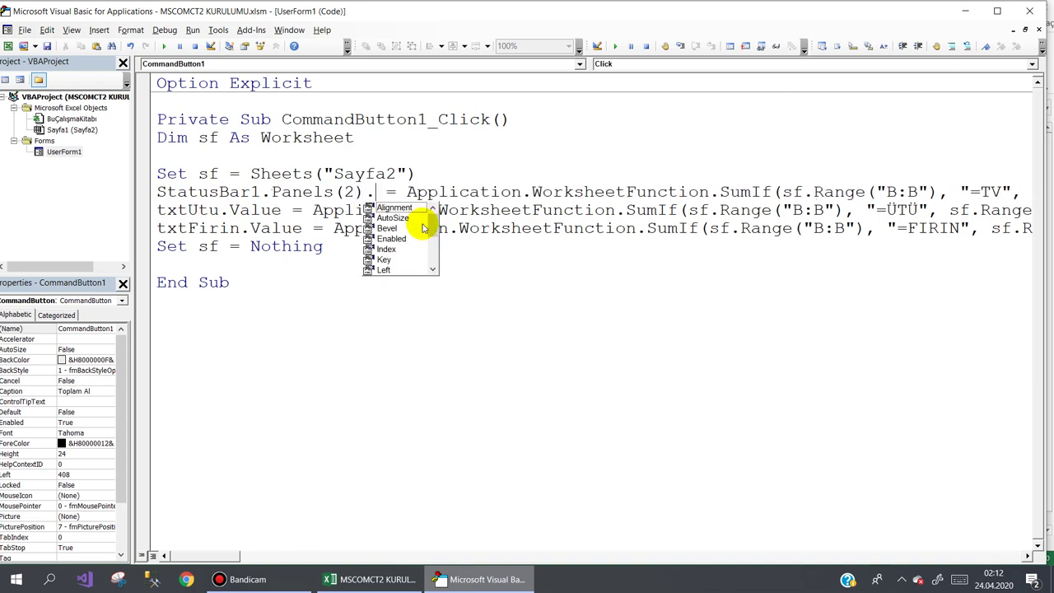
text(te)
key(Down)
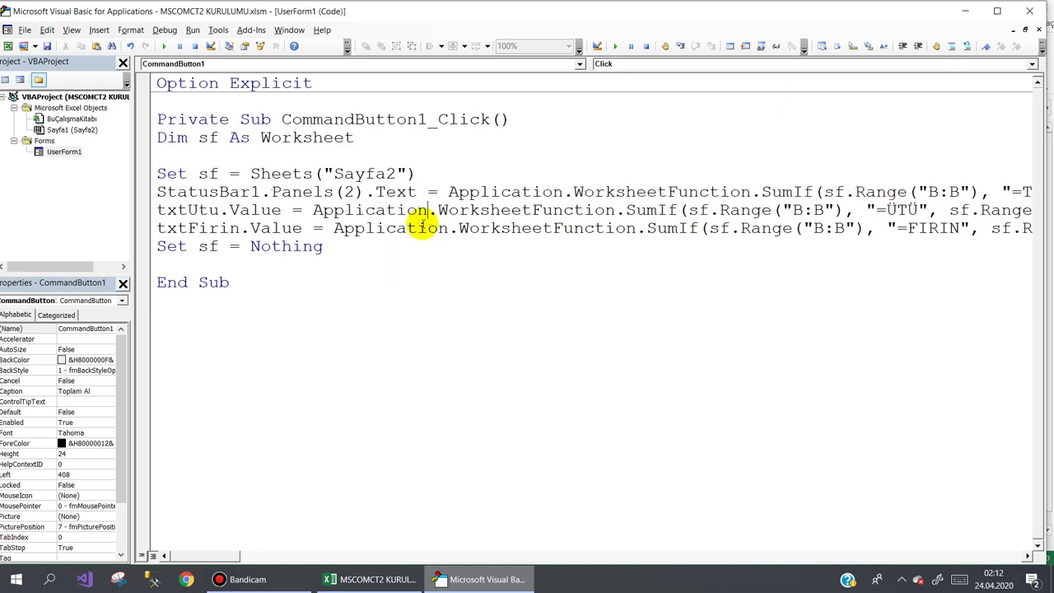
key(shift+Home)
key(ctrl+c)
Point the Ütü and Fırın lines at StatusBar1.Panels(4).Text and Panels(2).Text instead of text boxes.
key(Down)
key(ctrl+shift+Right)
key(ctrl+shift+Right)
key(ctrl+shift+Right)
key(ctrl+v)
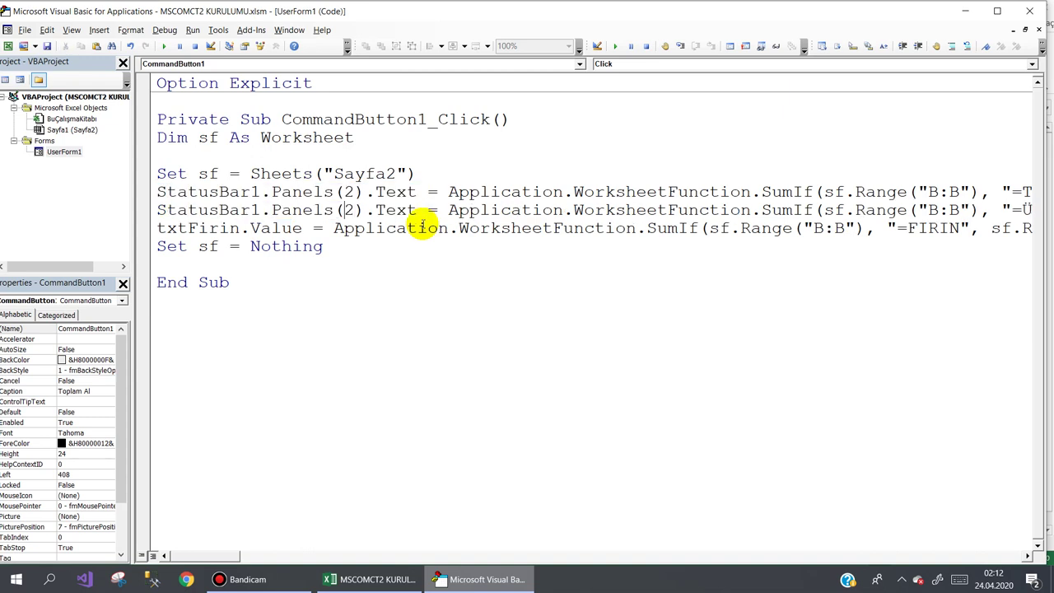
key(Delete)
text(4)
key(ctrl+shift+Right)
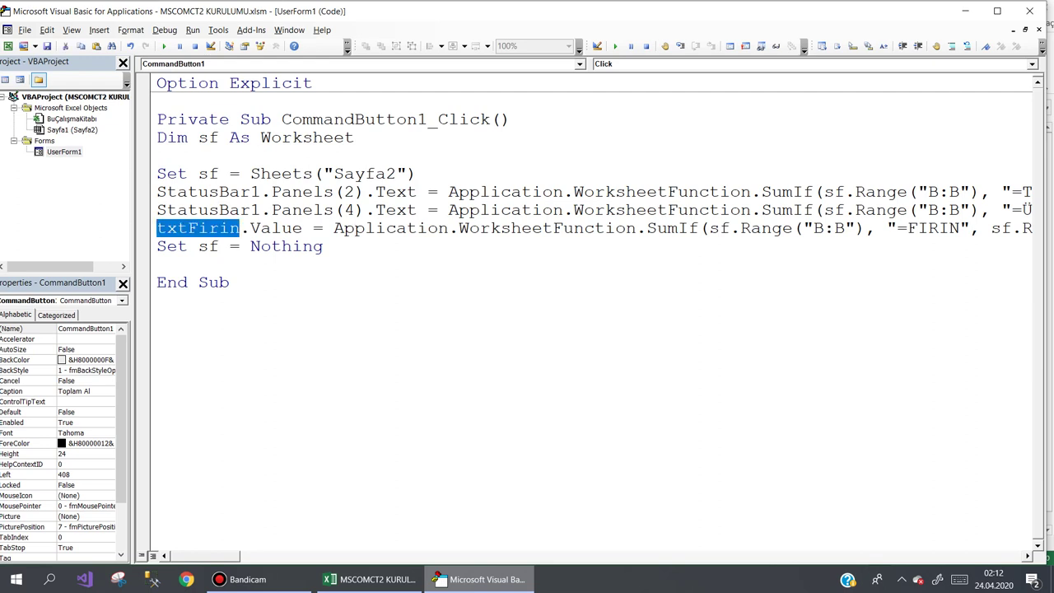
key(ctrl+shift+Right)
key(ctrl+shift+Right)
key(ctrl+v)
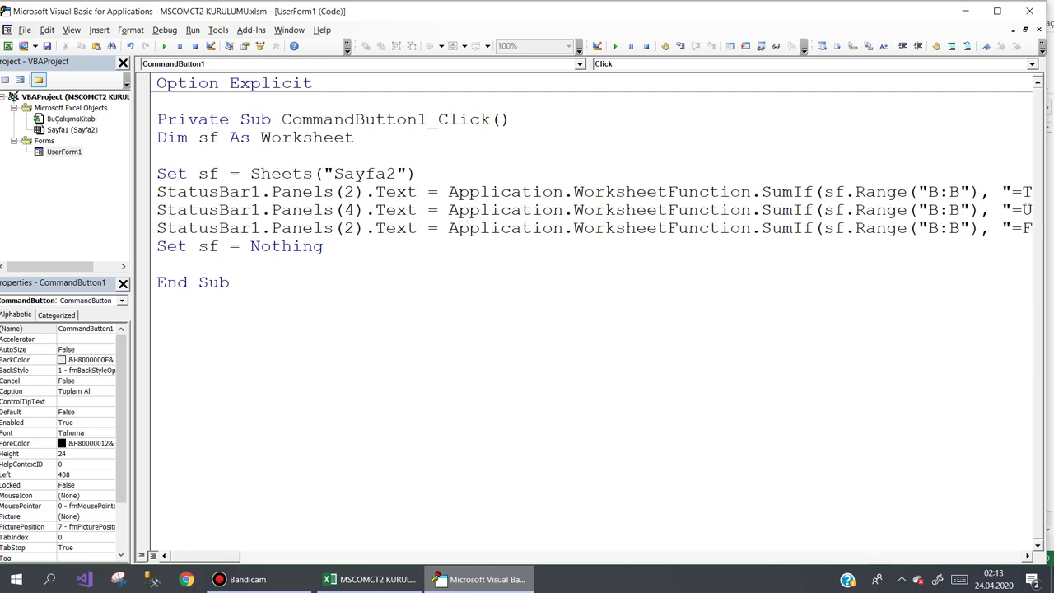
Run UserForm1, compute totals showing 1180, 770 and 360 in the status bar, then close it.
click(164, 45)
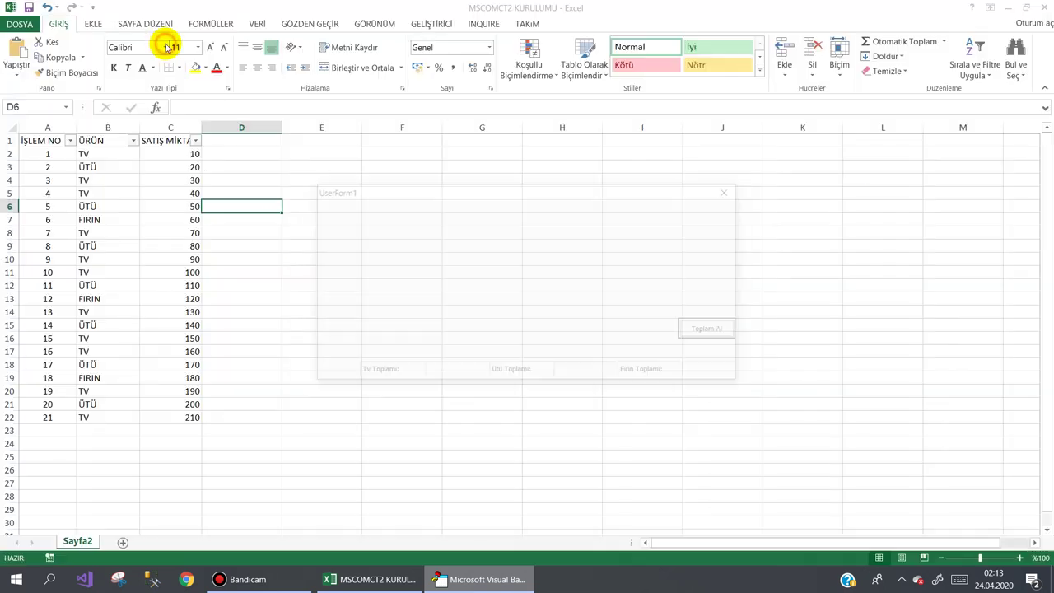
click(709, 330)
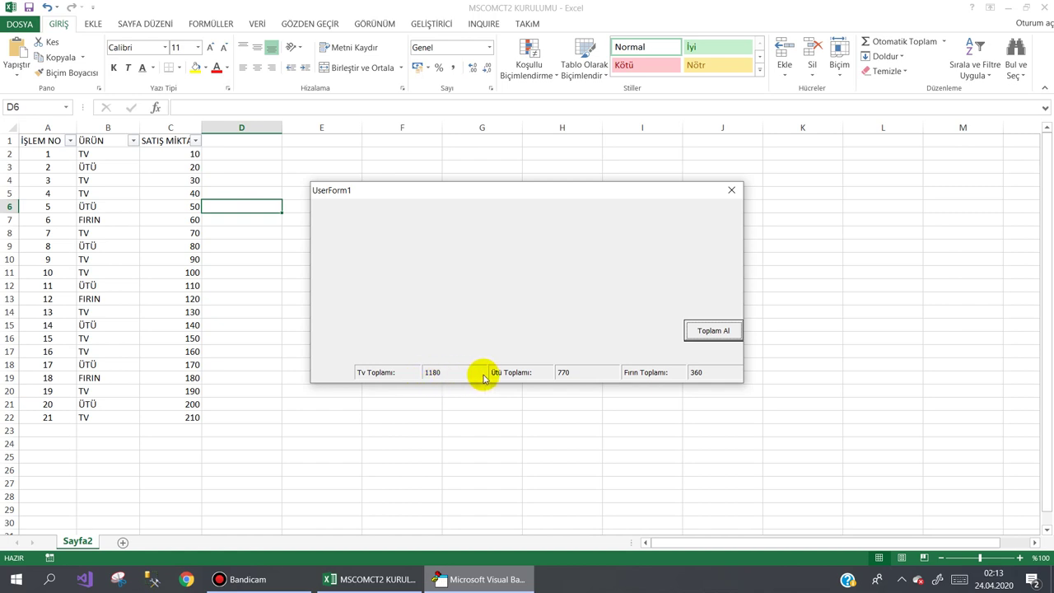
click(736, 191)
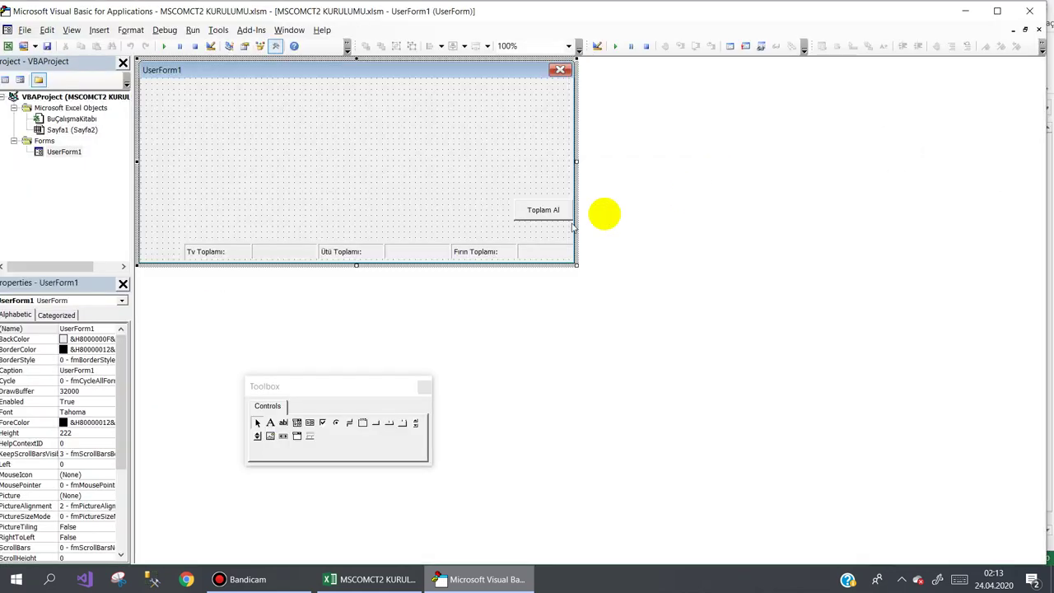
Lower the Toplam Al button and nudge StatusBar1 slightly left on UserForm1.
click(270, 579)
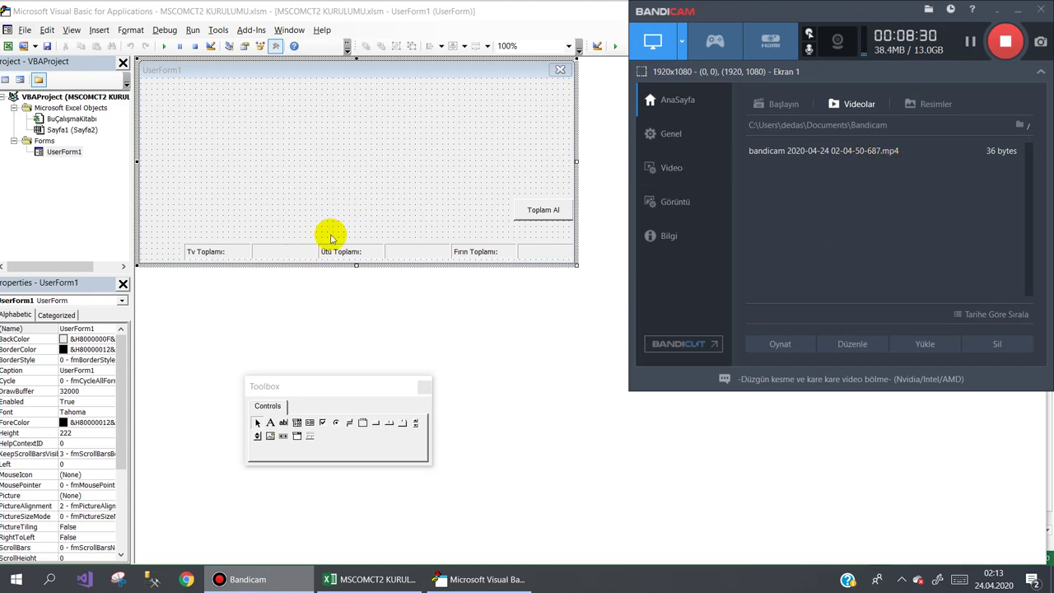
drag(537, 210, 532, 232)
click(436, 200)
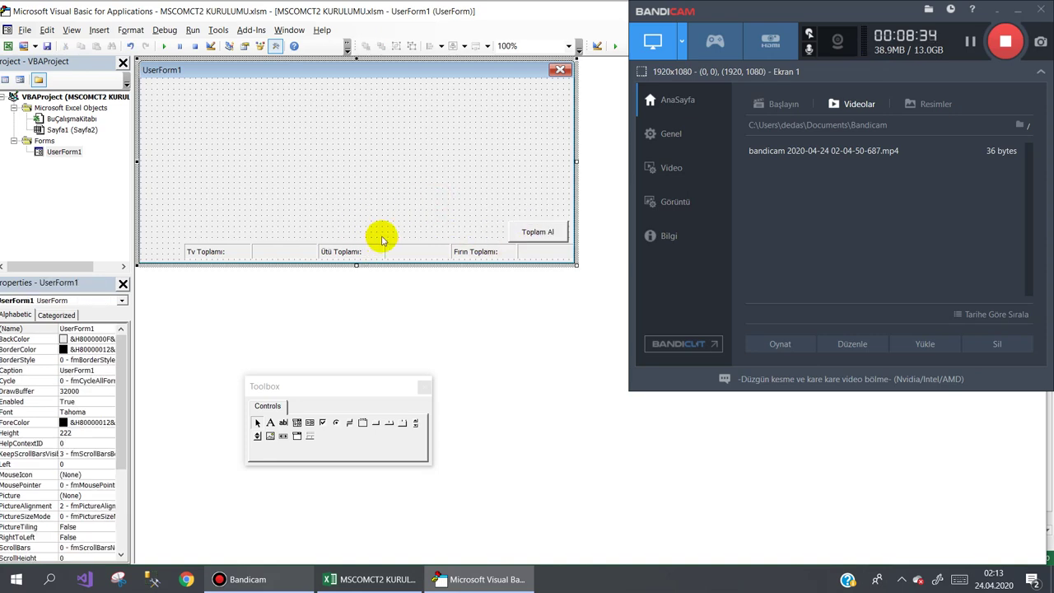
click(325, 245)
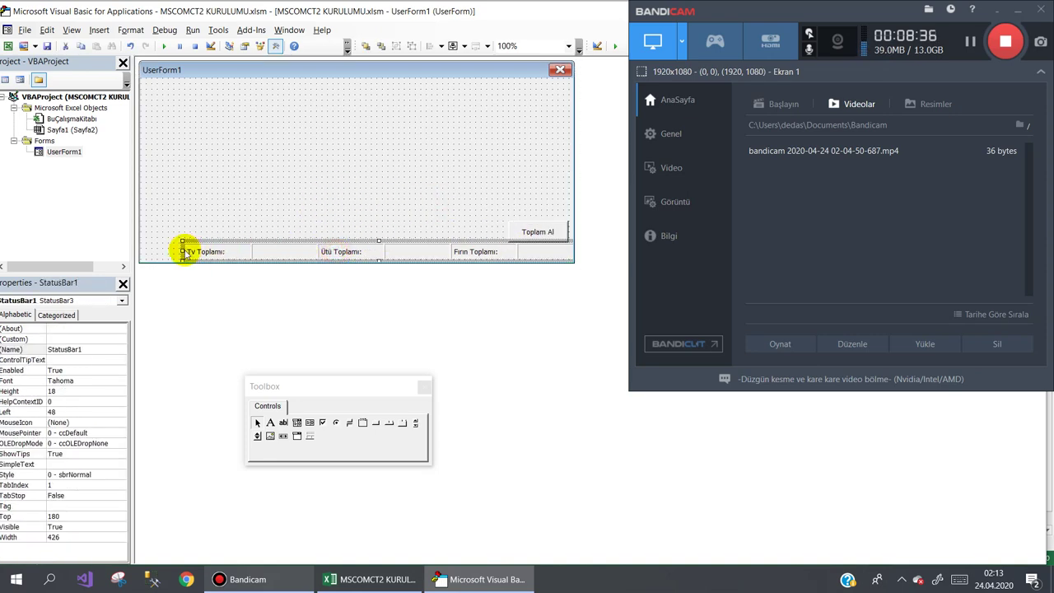
drag(182, 250, 171, 244)
click(287, 193)
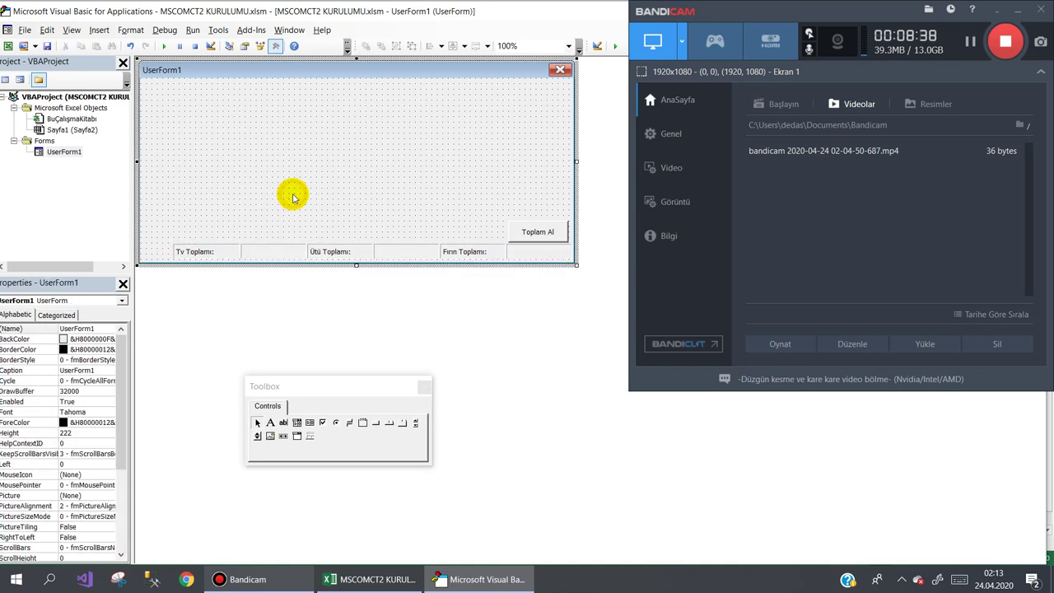